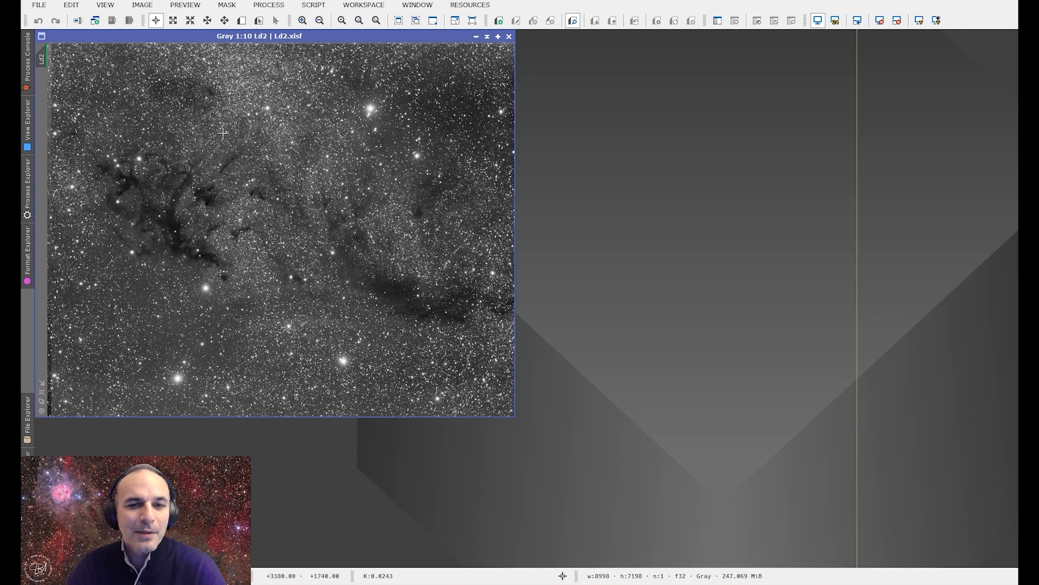
Step: Examine the Ld2 image along its upper edge for stacking artefacts, both up close and at full extent
scroll(431, 71, "up", 5)
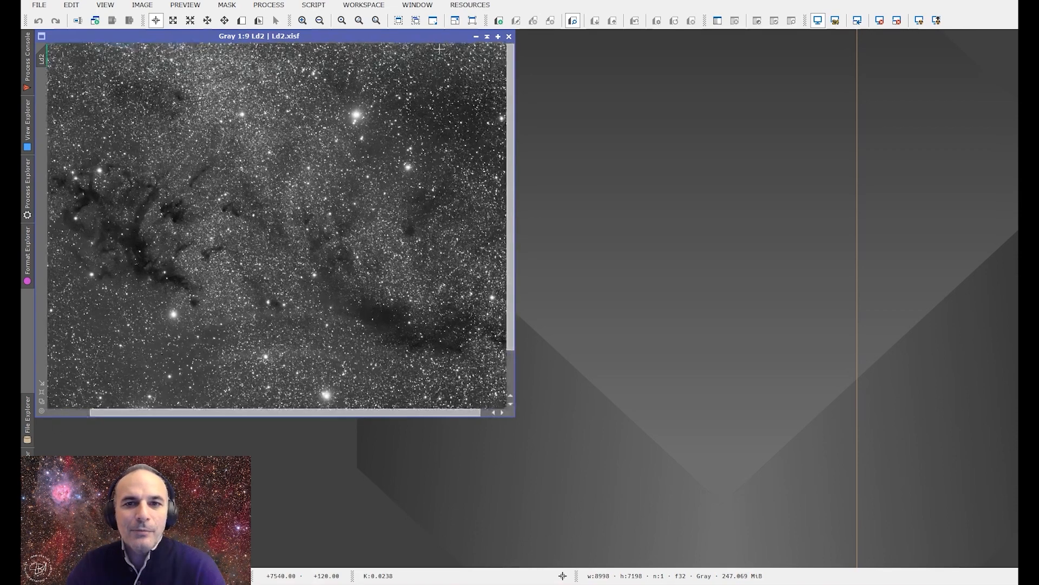
left_click(224, 20)
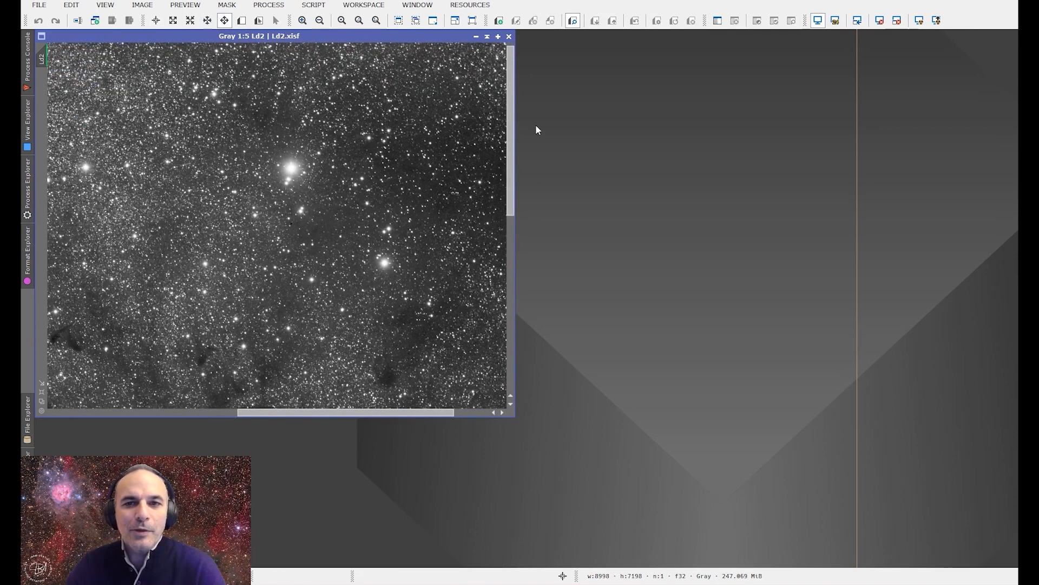
scroll(509, 55, "up", 1)
scroll(406, 47, "up", 3)
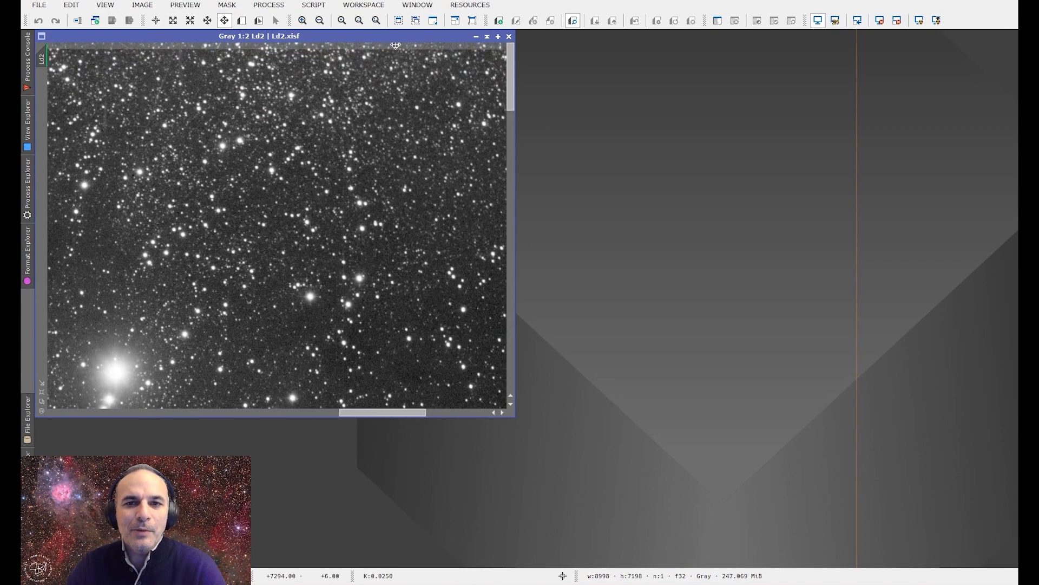
scroll(333, 124, "down", 6)
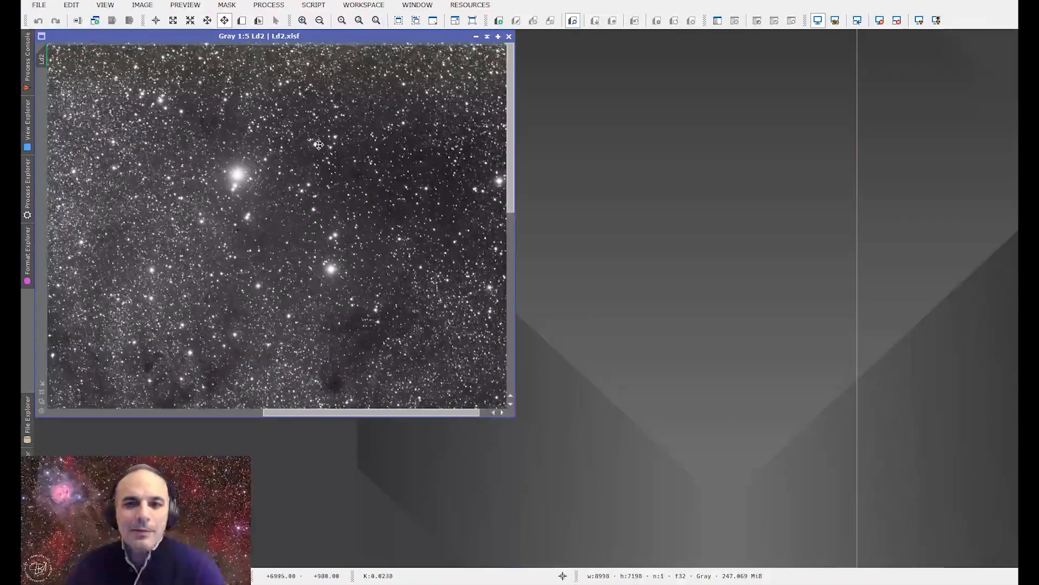
scroll(315, 187, "down", 2)
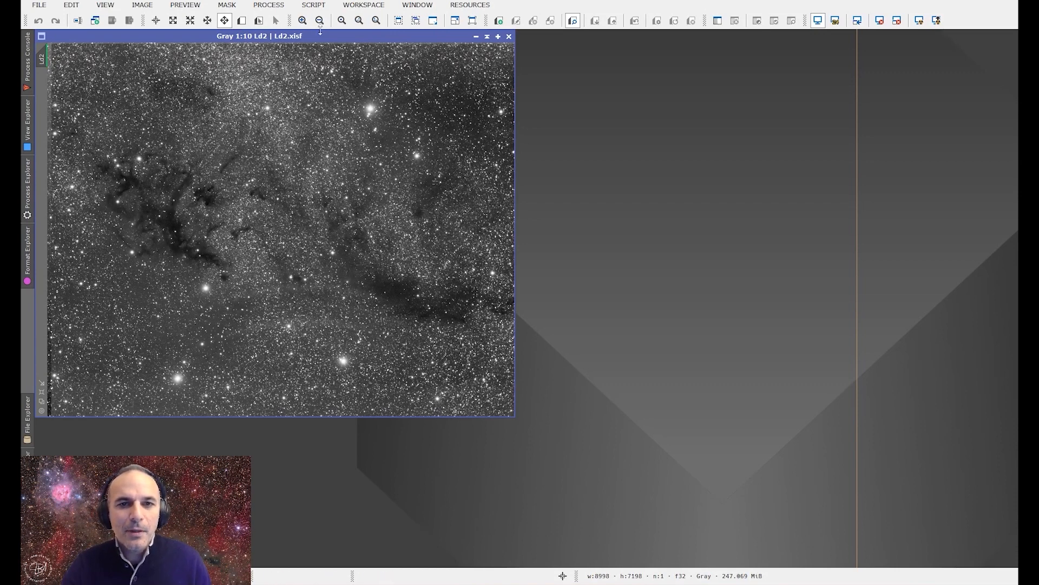
Step: Start a reset DynamicCrop on the Ld2 image and draw its crop frame inside the borders, about 8657 × 6868 pixels
left_click(269, 6)
mouse_move(306, 27)
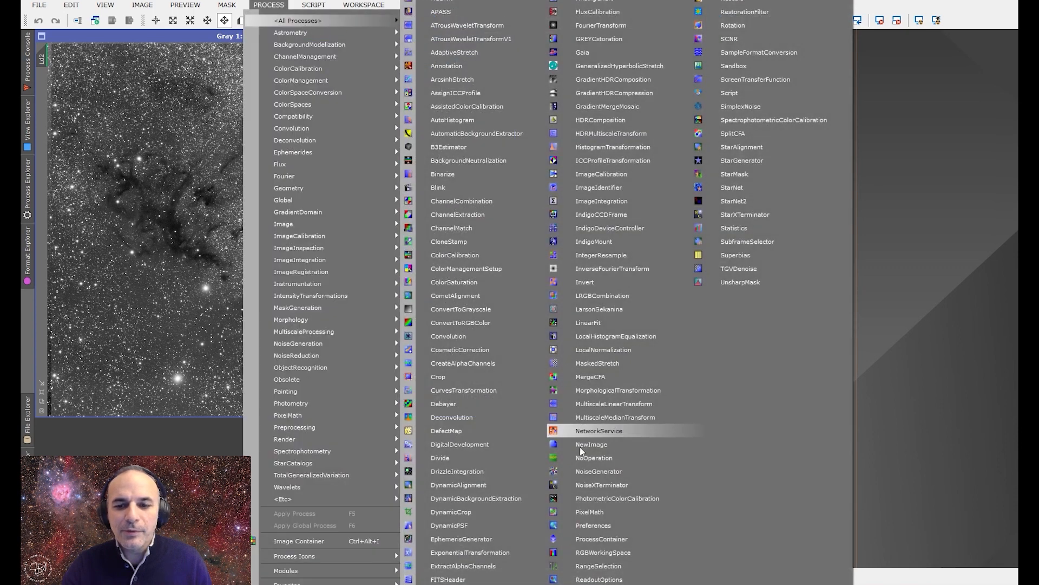
left_click(477, 513)
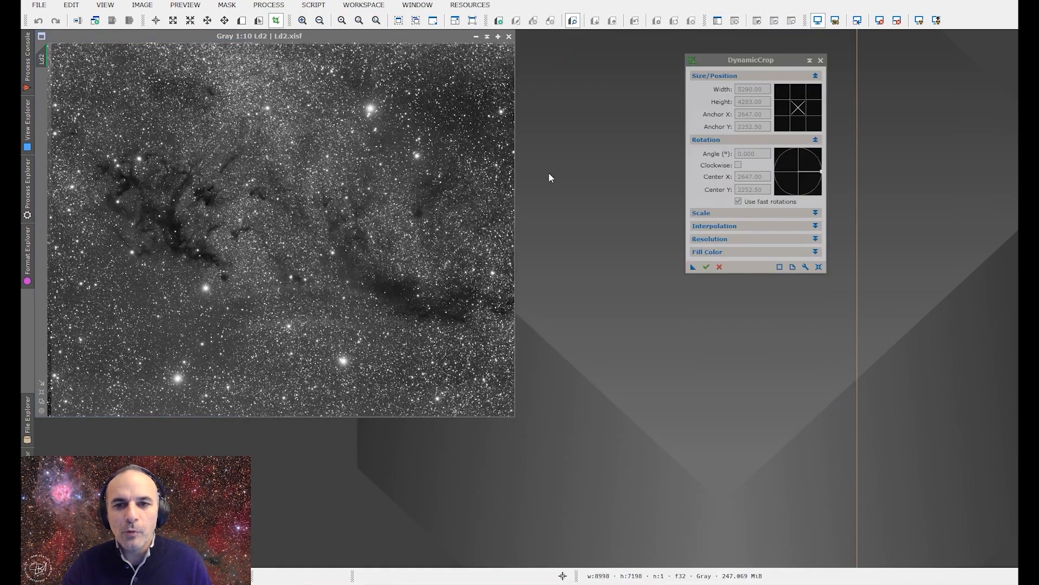
left_click(818, 267)
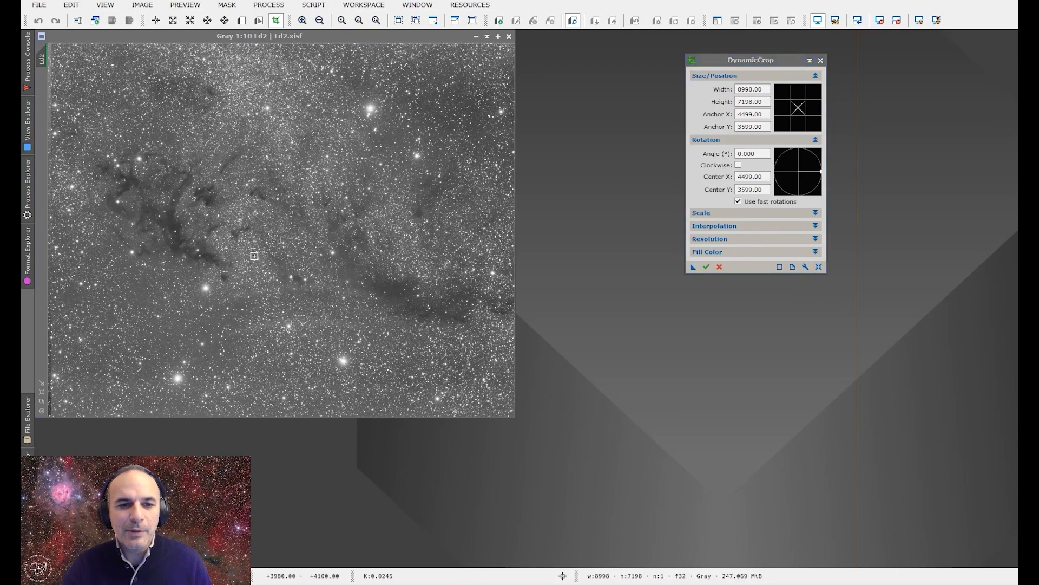
scroll(255, 259, "down", 1)
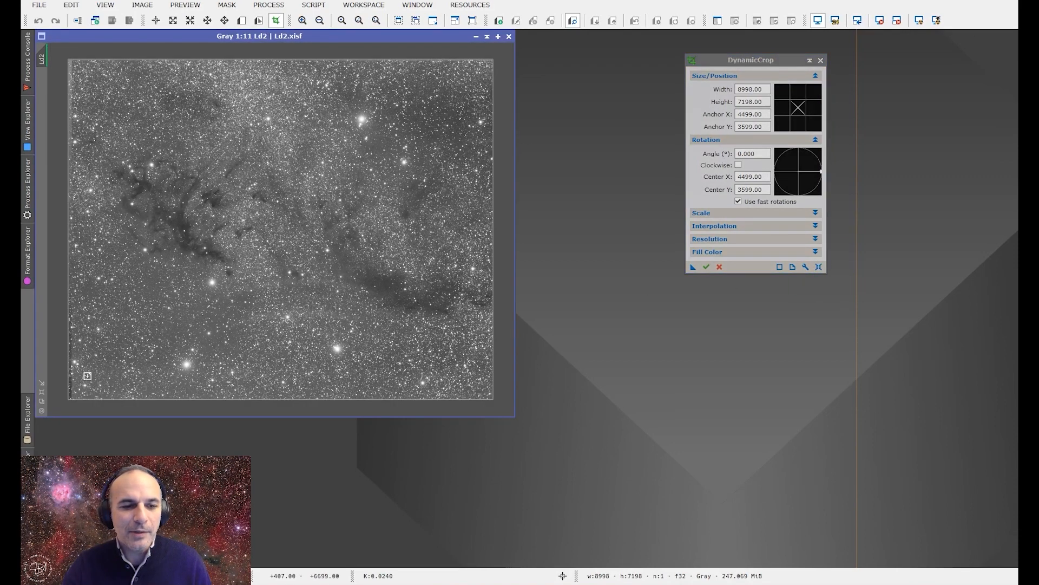
left_click_drag(66, 400, 485, 68)
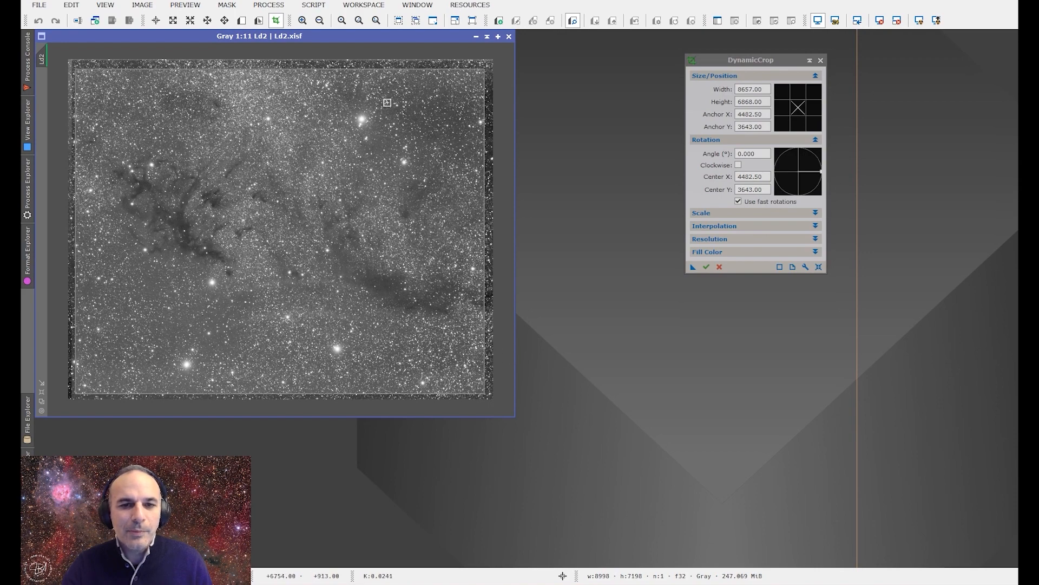
Step: Move the crop frame's upper-right corner outward, enlarging the crop to about 8772 × 7029 pixels
scroll(486, 65, "up", 7)
scroll(486, 64, "up", 3)
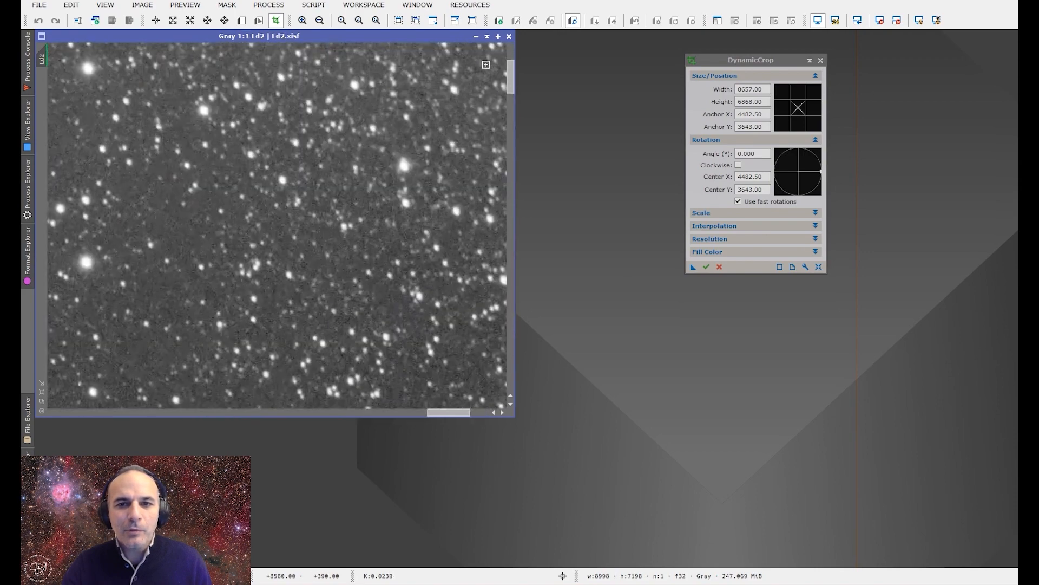
left_click_drag(511, 79, 511, 53)
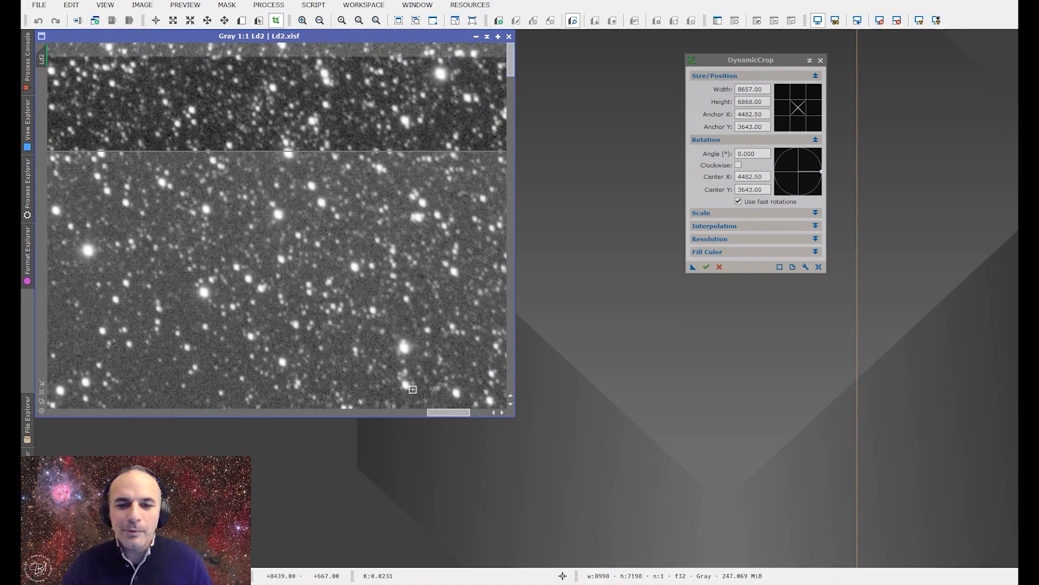
left_click_drag(436, 416, 458, 414)
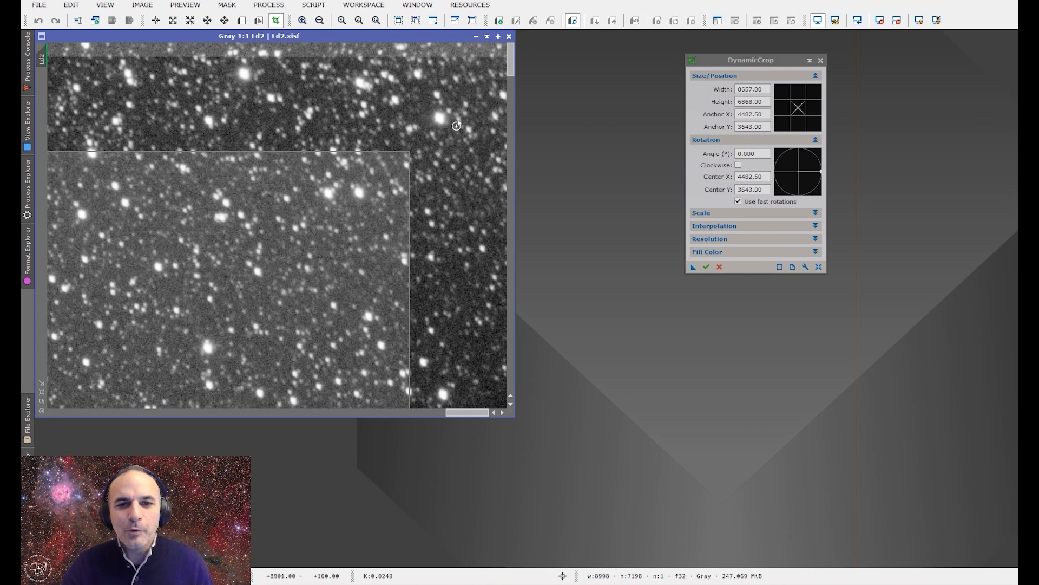
left_click_drag(410, 151, 469, 67)
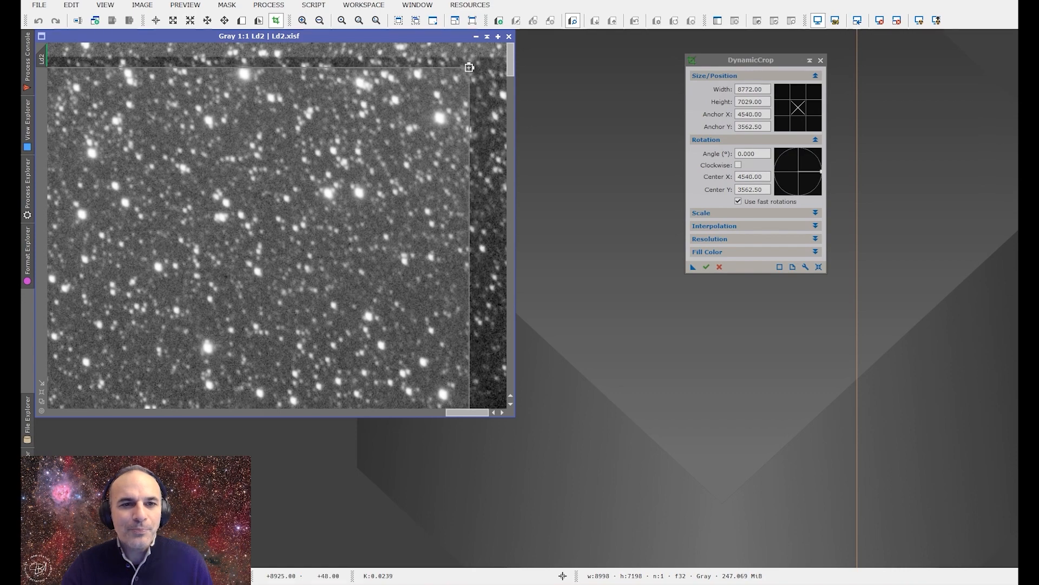
Step: Move the crop frame's upper-left corner outward and lower its top edge slightly, giving about 8840 × 7047 pixels
left_click_drag(465, 414, 68, 414)
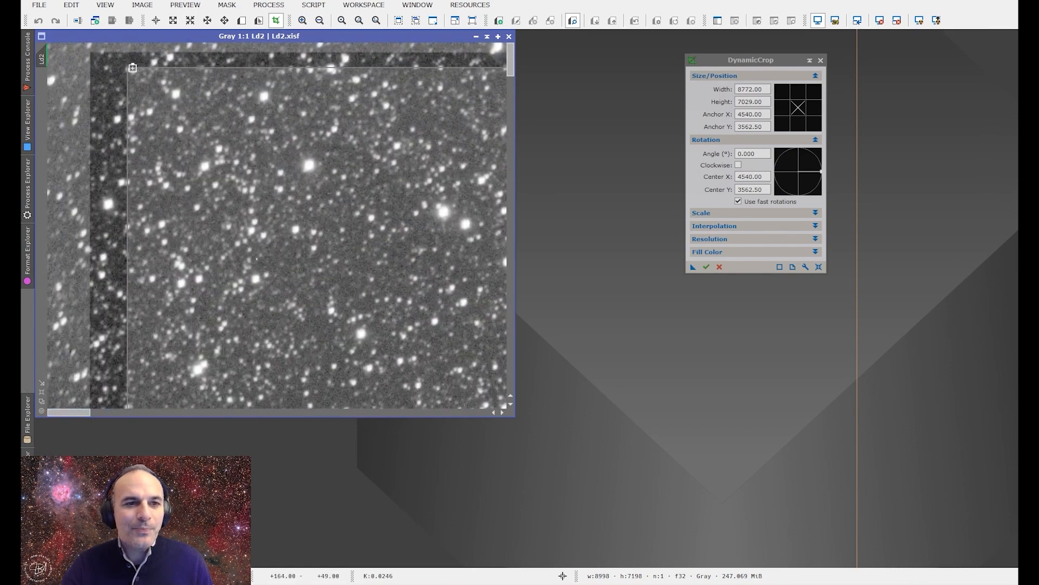
left_click_drag(128, 77, 125, 54)
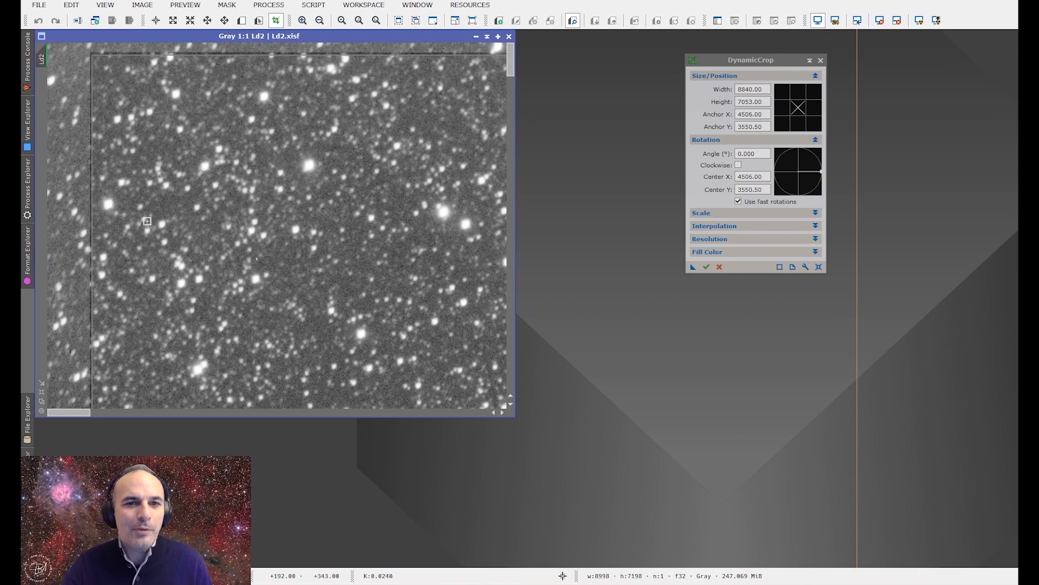
left_click_drag(82, 414, 497, 434)
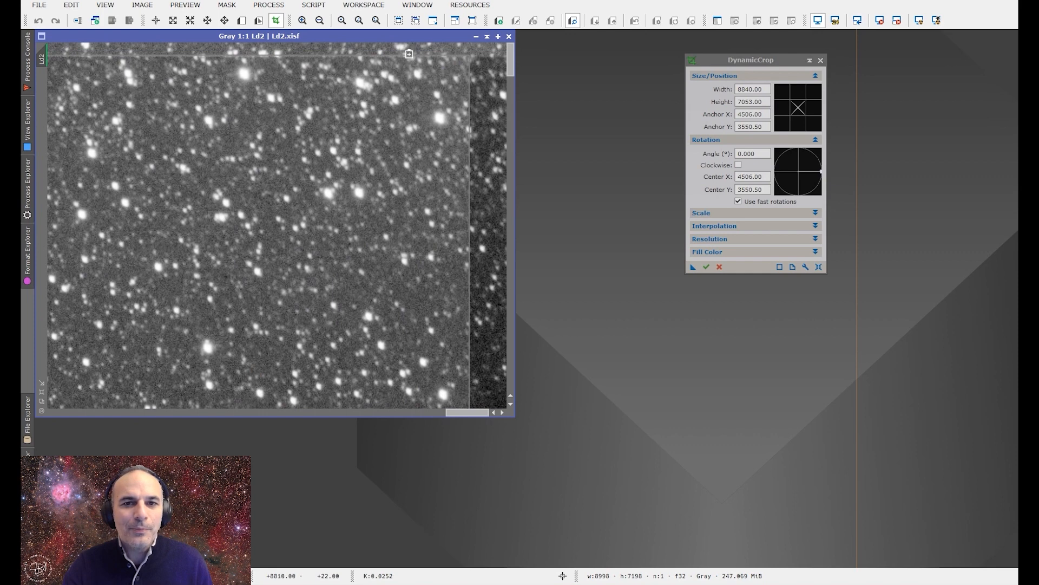
left_click_drag(408, 53, 409, 57)
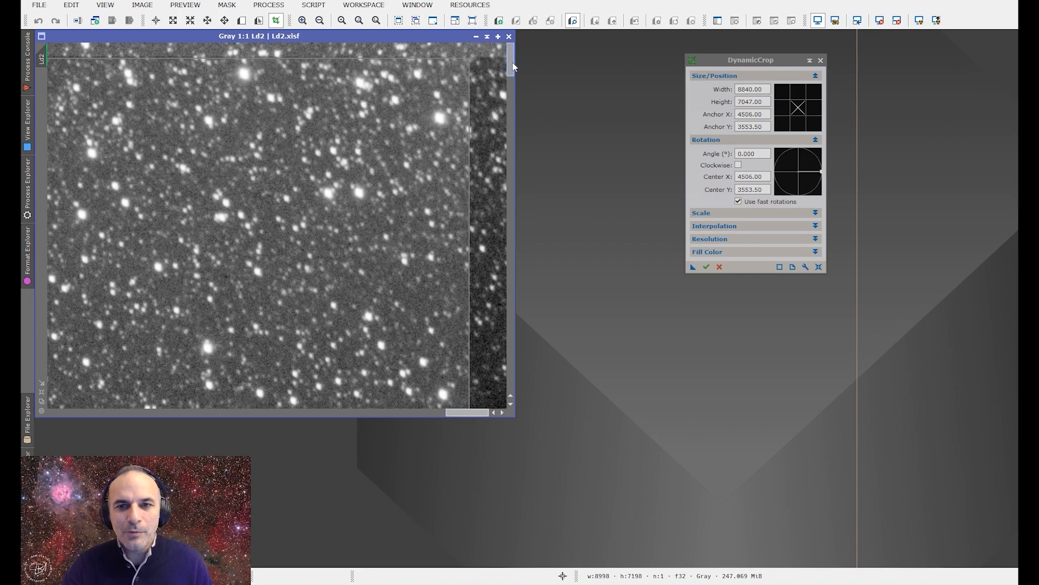
Step: Extend the crop frame's right edge to a width of about 8911 pixels and its bottom edge to a height of about 7166 pixels
left_click_drag(513, 66, 524, 397)
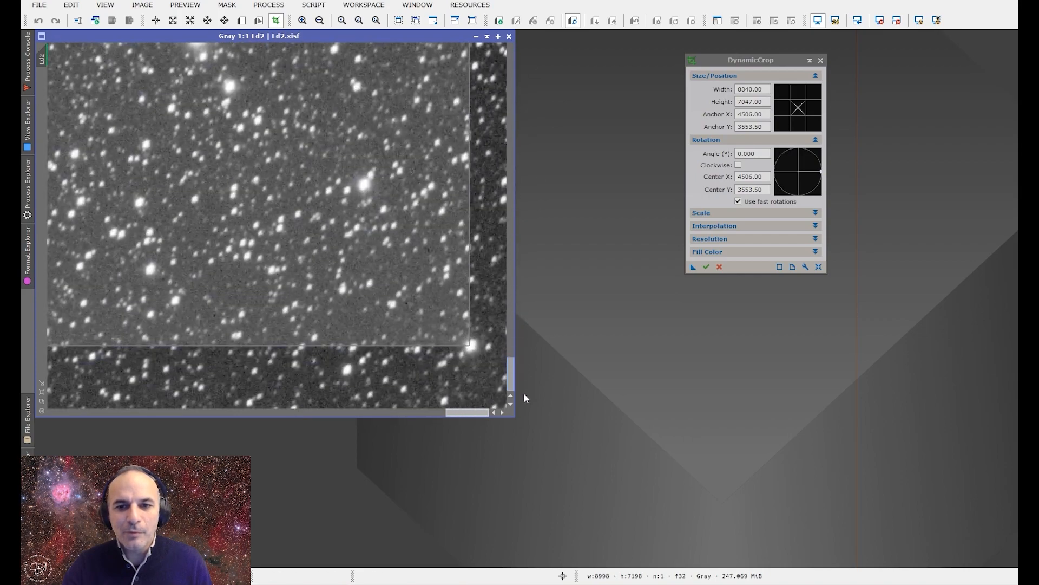
left_click_drag(470, 316, 506, 319)
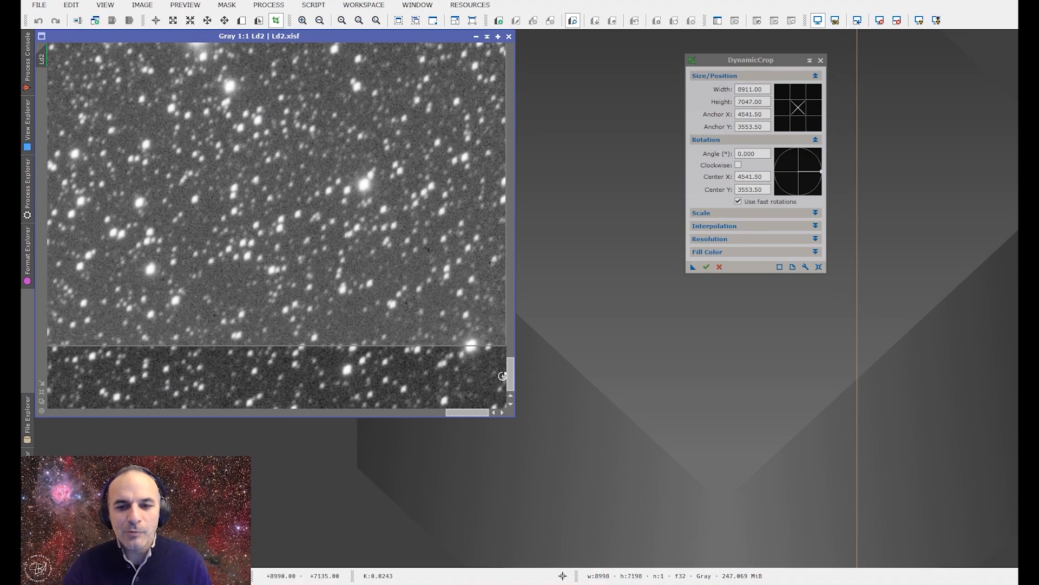
left_click_drag(467, 412, 60, 420)
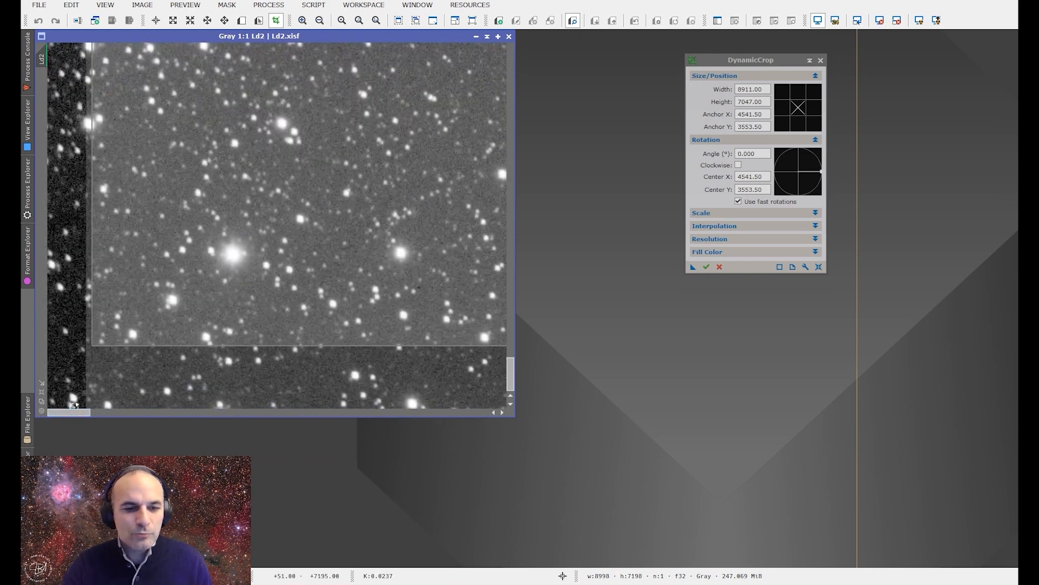
left_click_drag(111, 345, 111, 347)
left_click_drag(111, 397, 111, 406)
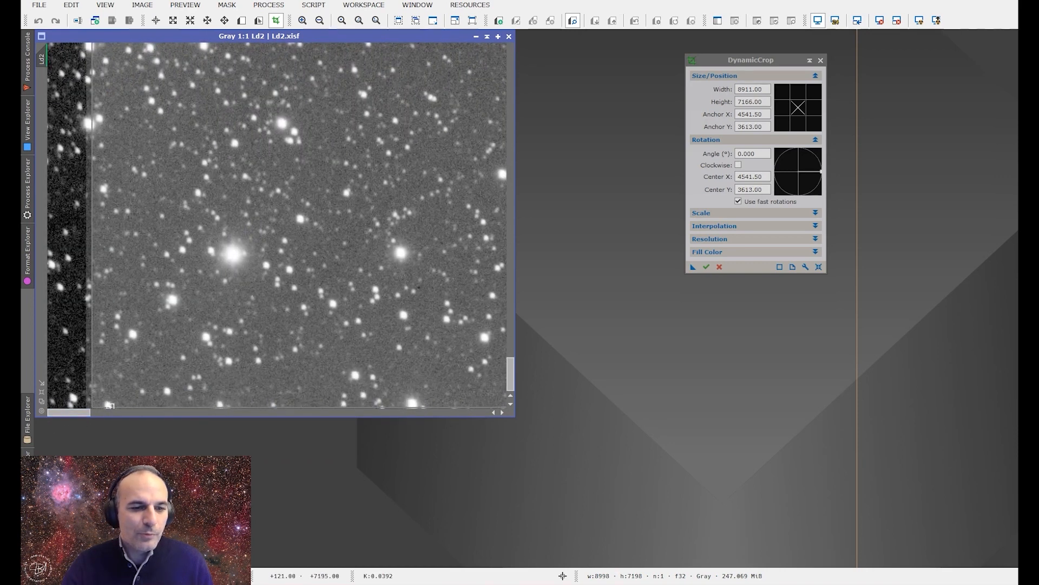
Step: Nudge the crop frame's left edge outward to a width of about 8913 pixels and check the lower-left area
left_click_drag(510, 374, 546, 31)
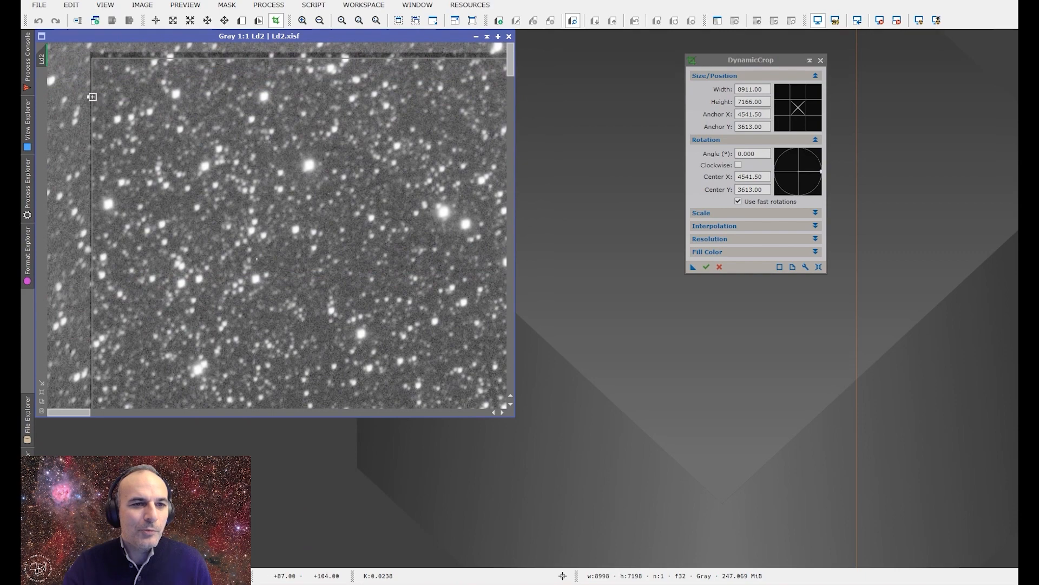
left_click_drag(92, 96, 91, 98)
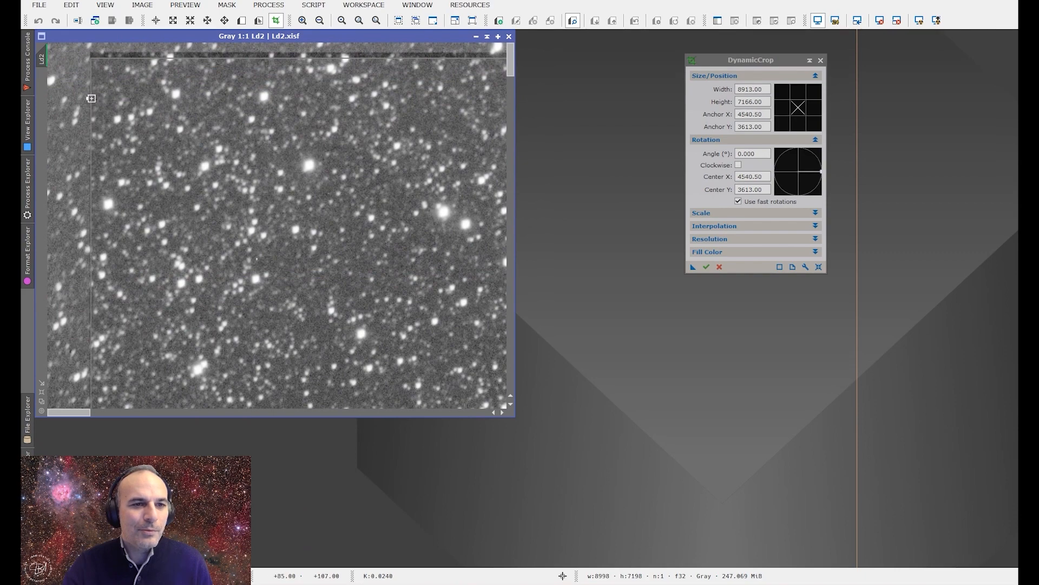
left_click_drag(510, 59, 515, 389)
scroll(353, 223, "up", 3)
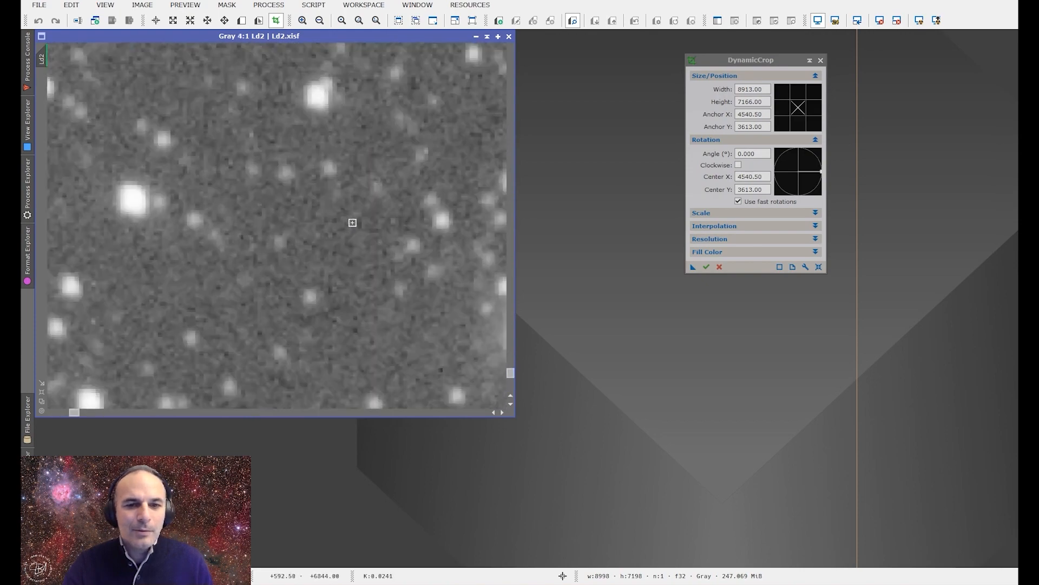
Step: Try rotating the crop frame by about 0.231° and reset its rotation angle to 0
scroll(352, 222, "down", 10)
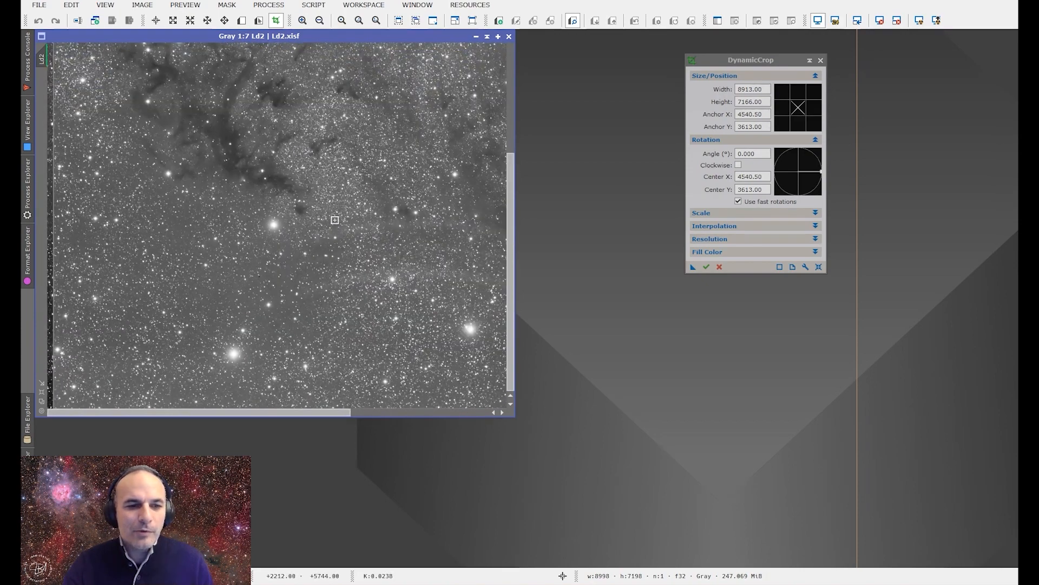
scroll(335, 220, "down", 3)
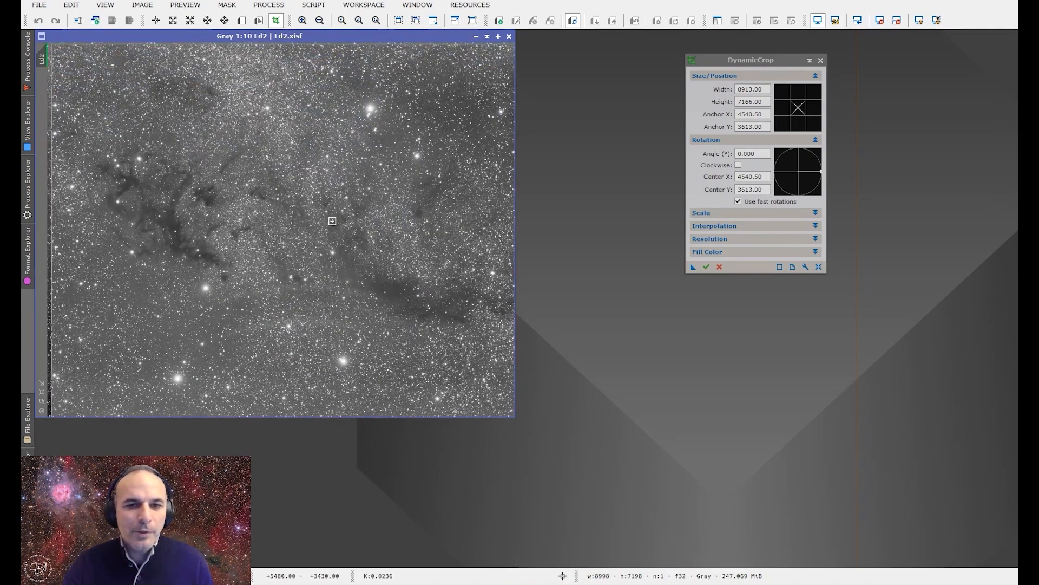
scroll(333, 221, "down", 2)
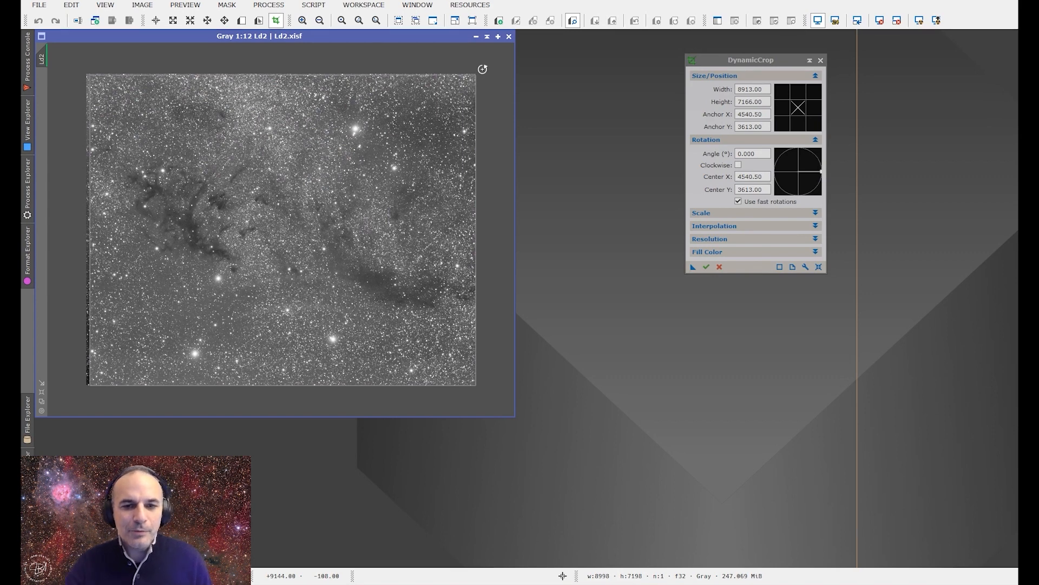
left_click_drag(482, 69, 442, 100)
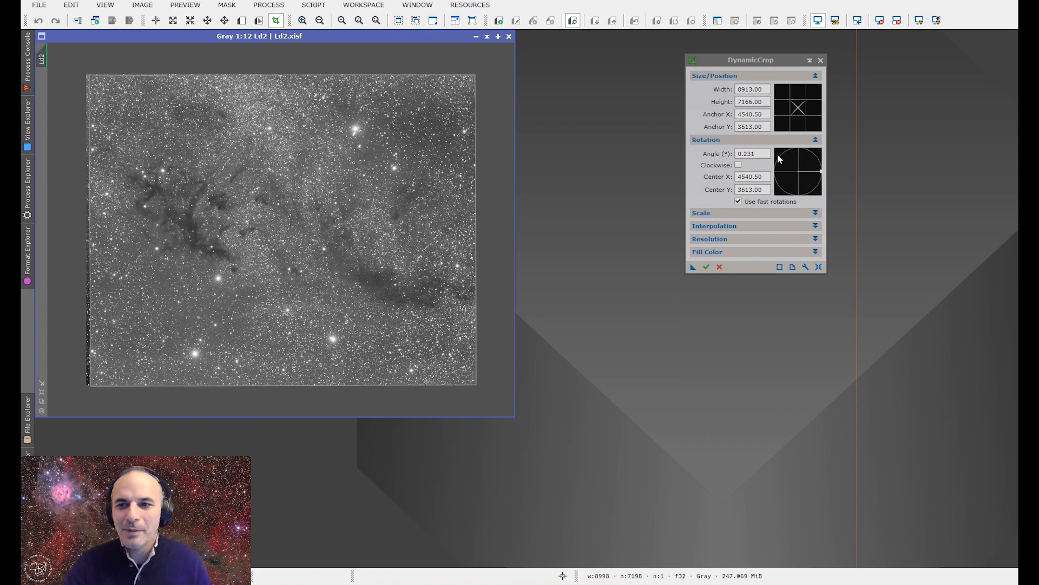
double_click(752, 153)
type("0")
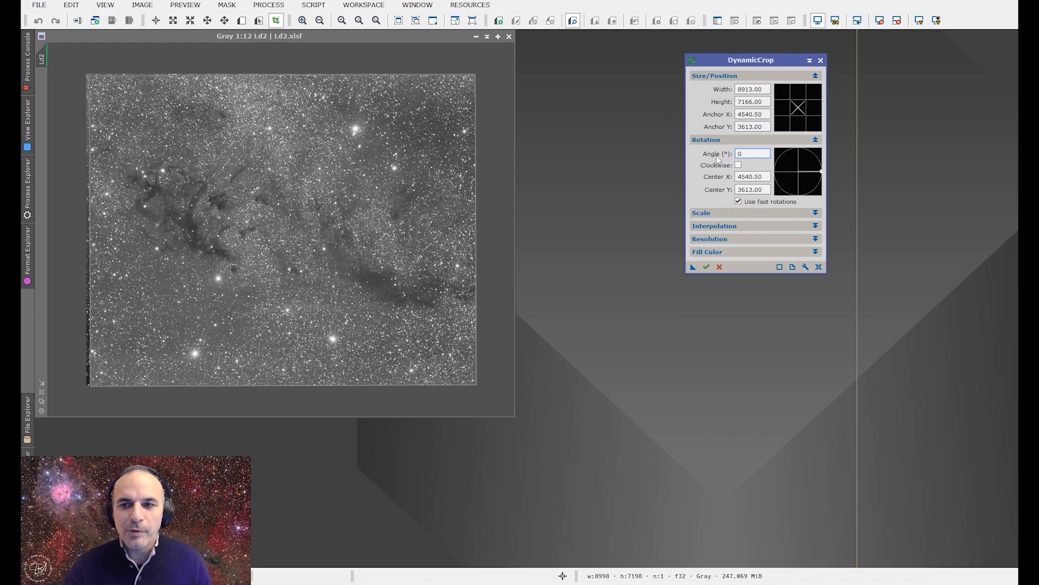
left_click(754, 176)
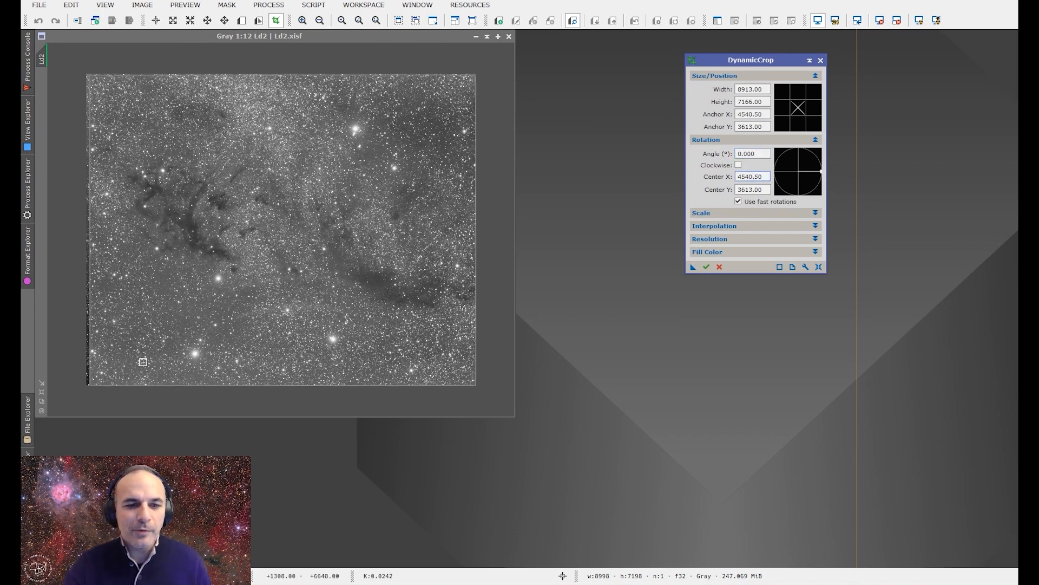
Step: Apply the crop to the Ld2 image, close DynamicCrop and view the whole cropped image
left_click(707, 266)
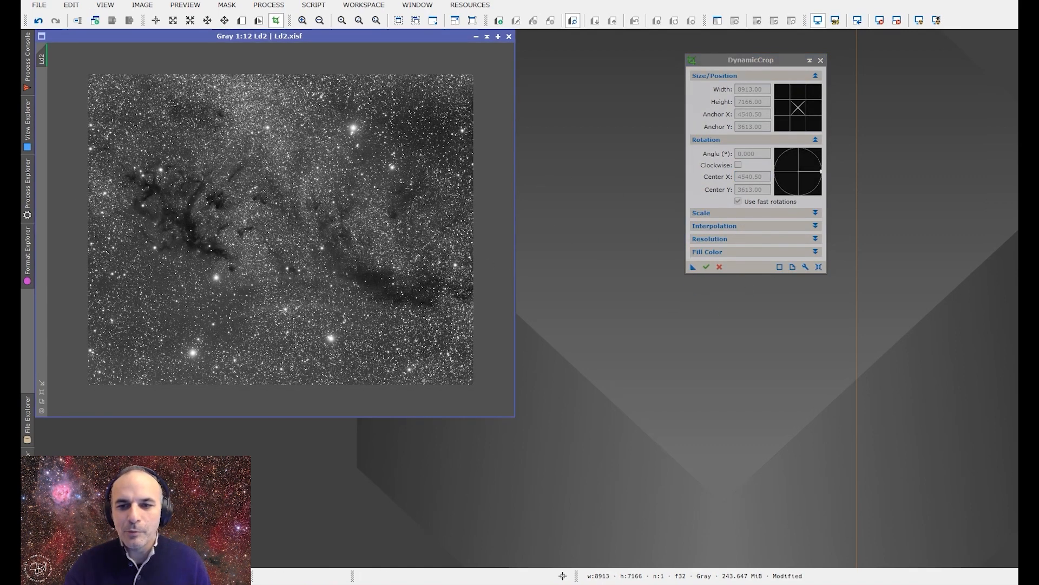
left_click(820, 60)
scroll(61, 395, "up", 4)
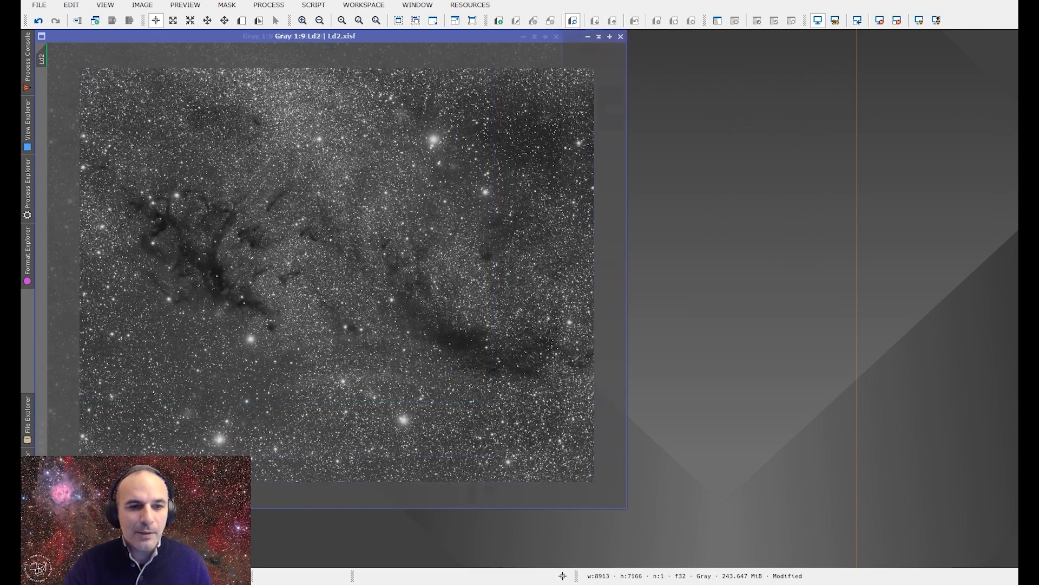
scroll(394, 45, "down", 1)
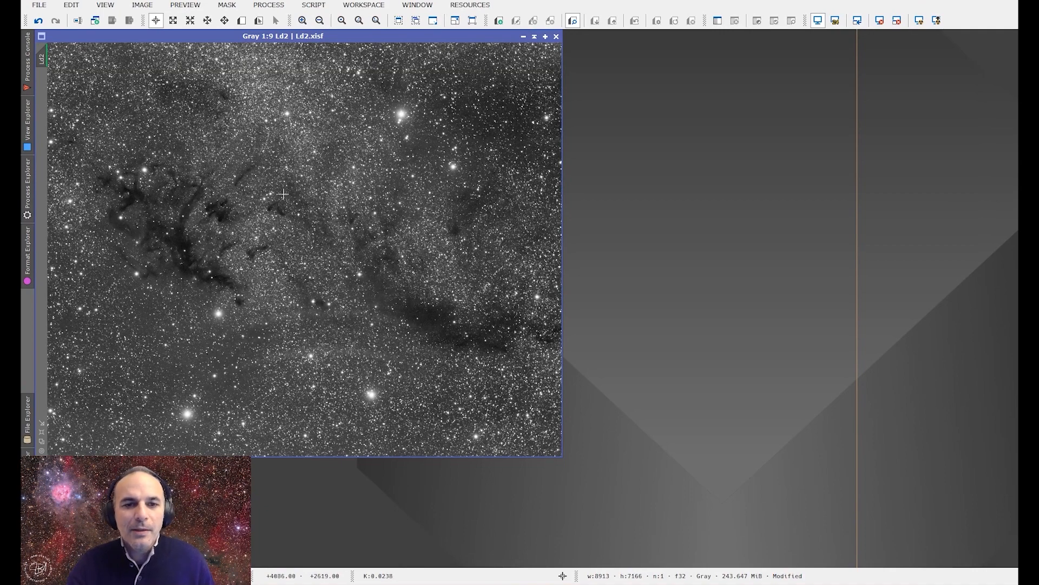
scroll(268, 228, "down", 1)
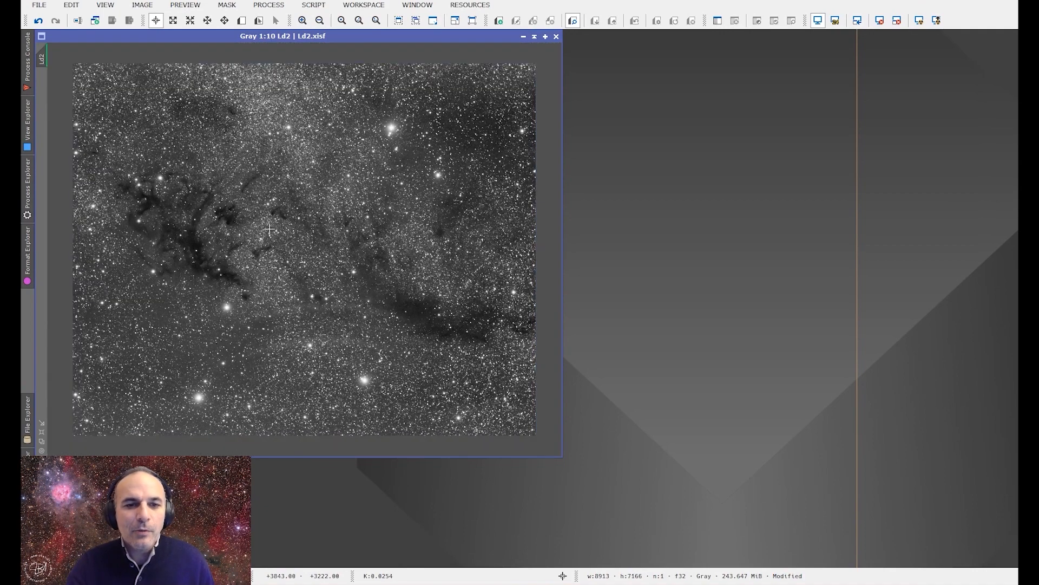
Step: Fit the Ld2 window to its image and open AutomaticBackgroundExtractor in the free workspace beside it
left_click(41, 422)
left_click(281, 7)
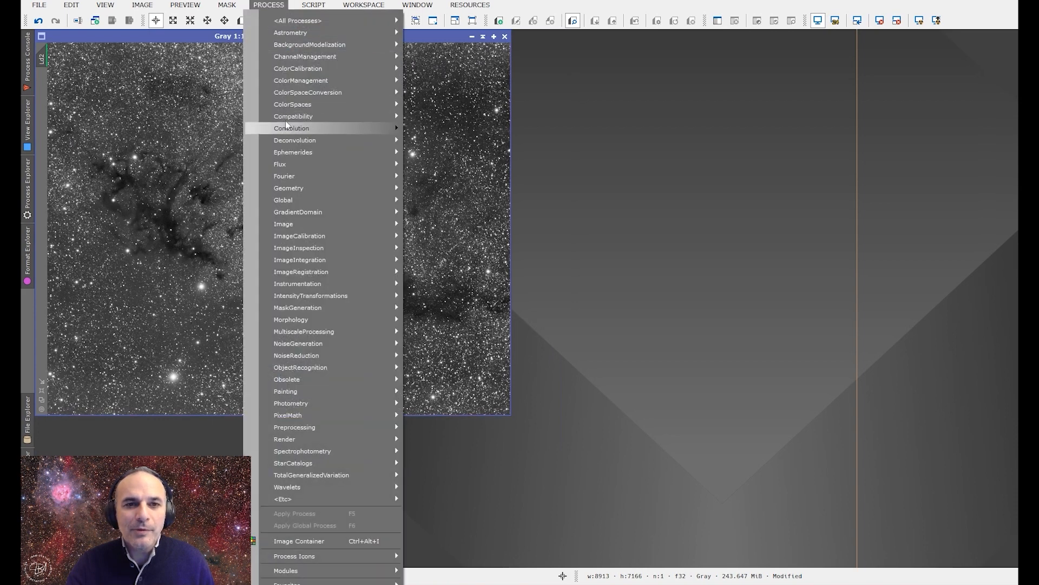
mouse_move(325, 44)
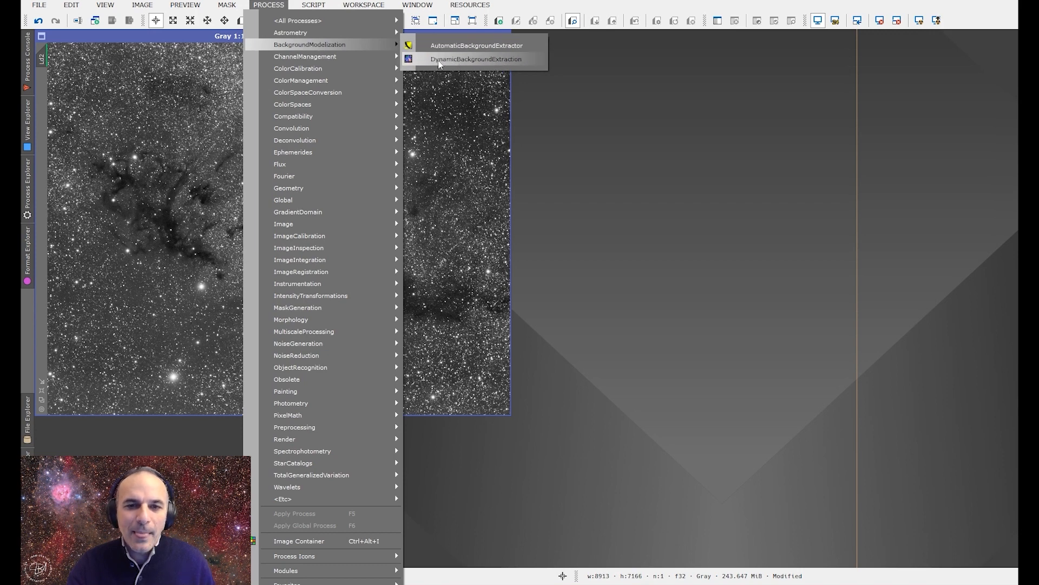
left_click(476, 46)
left_click_drag(726, 236, 736, 85)
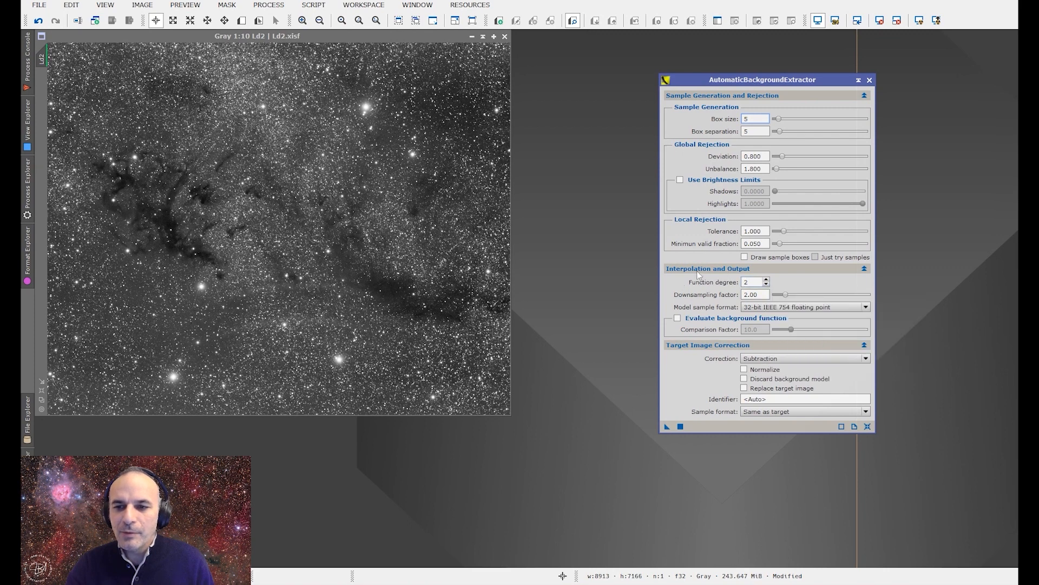
Step: Run AutomaticBackgroundExtractor on Ld2 with function degree 1 and Subtraction as the correction
left_click(765, 285)
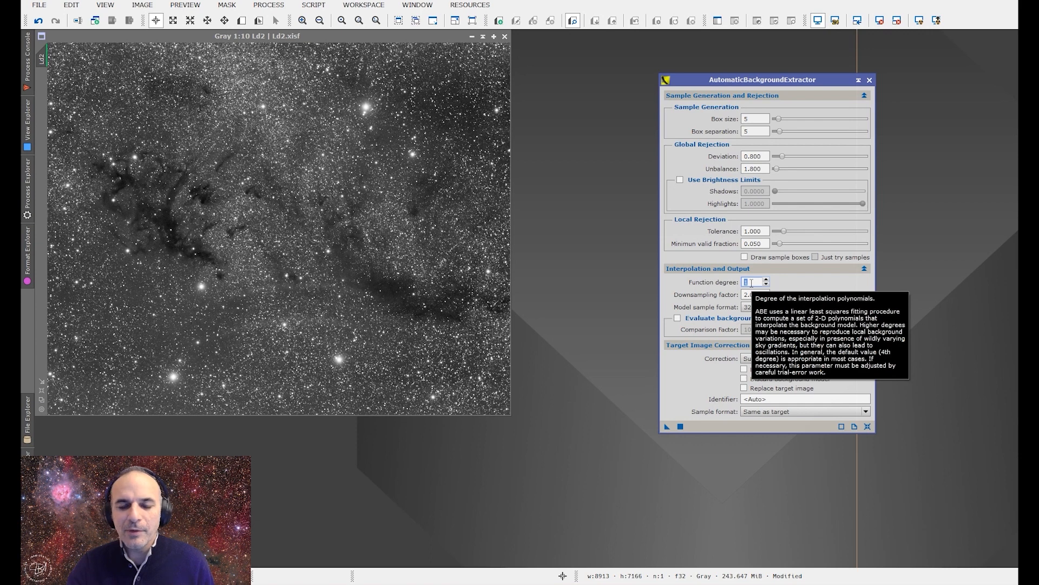
left_click(767, 281)
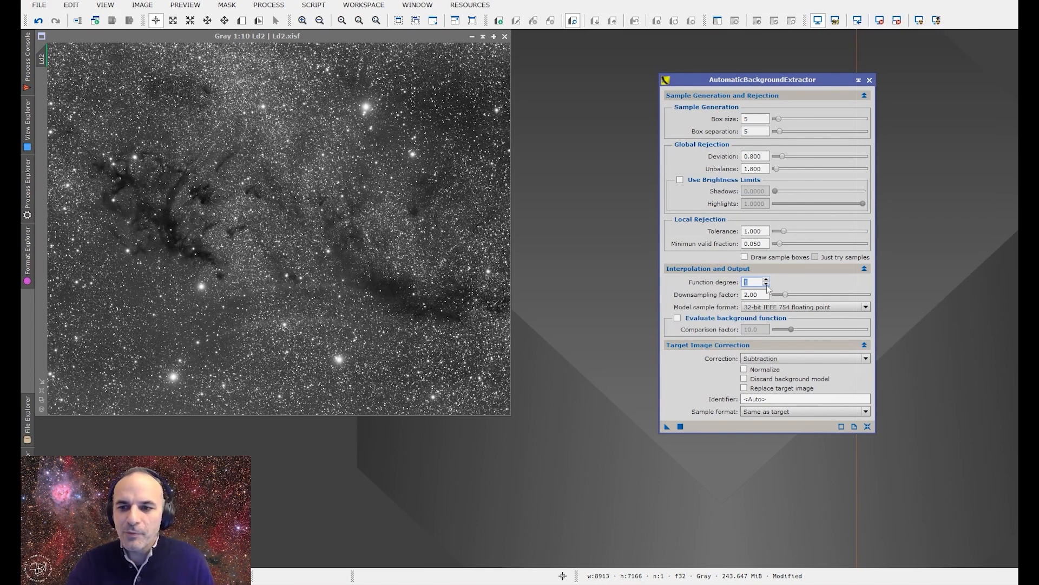
left_click(762, 359)
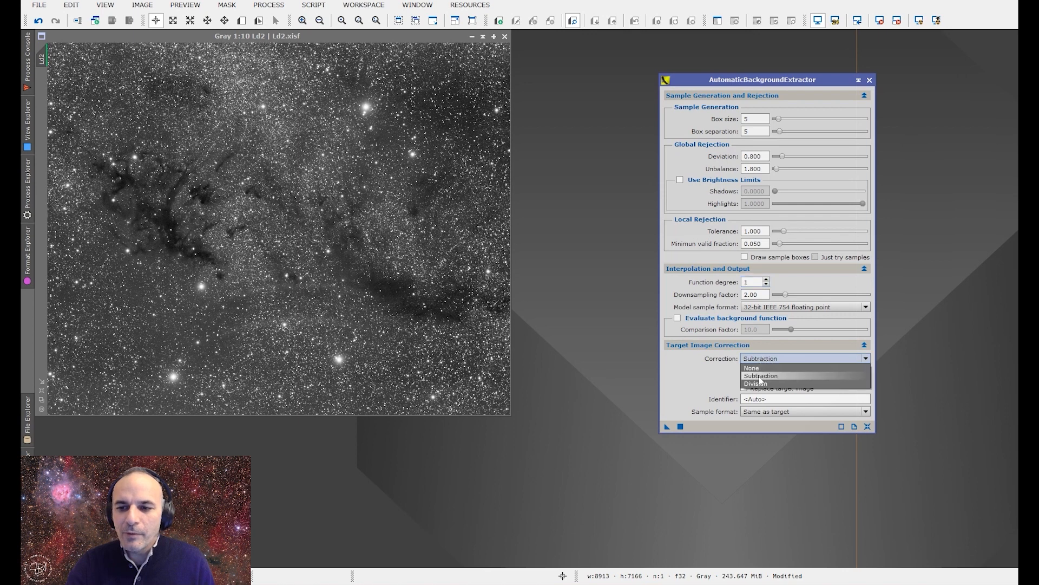
left_click(760, 377)
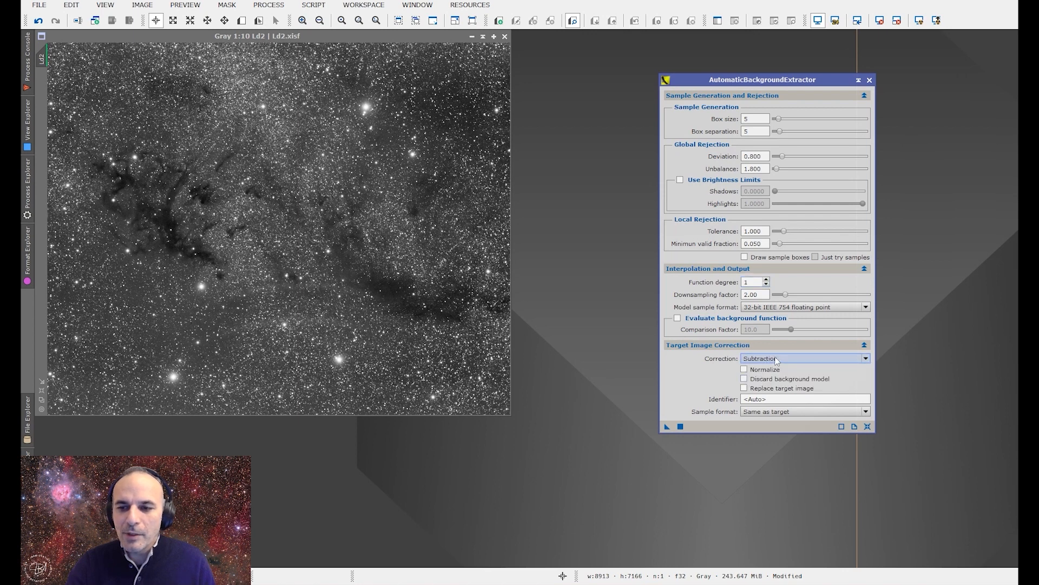
left_click(680, 426)
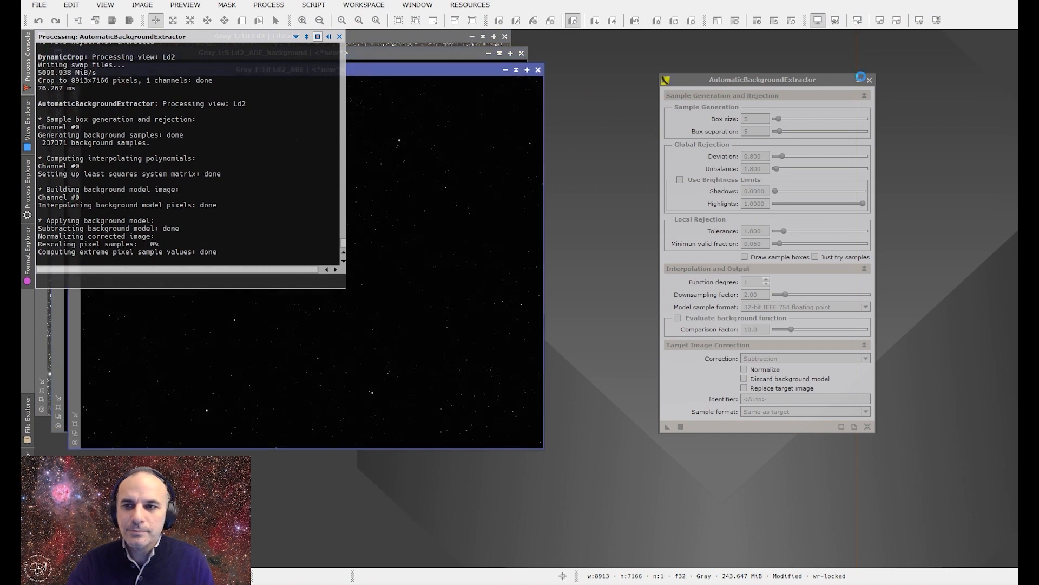
Step: Auto-stretch the degree 1 background model to inspect its gradient, and close the model
left_click(393, 53)
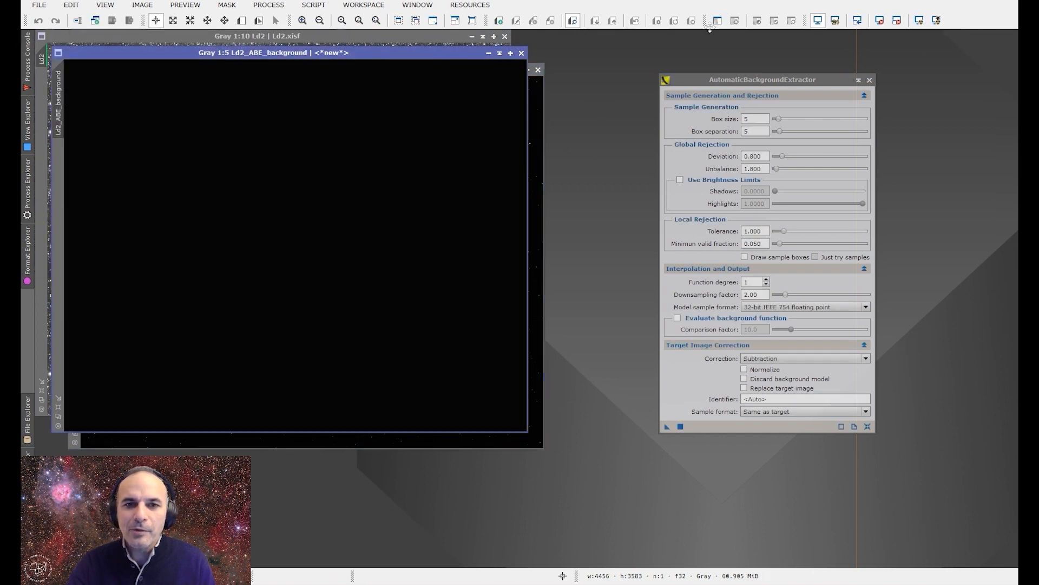
left_click(916, 24)
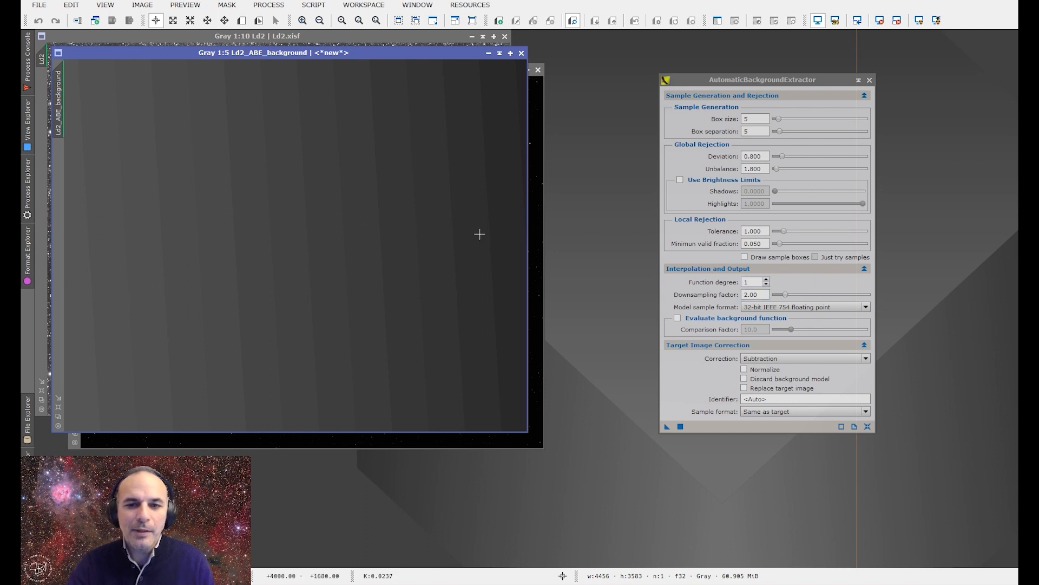
left_click(521, 53)
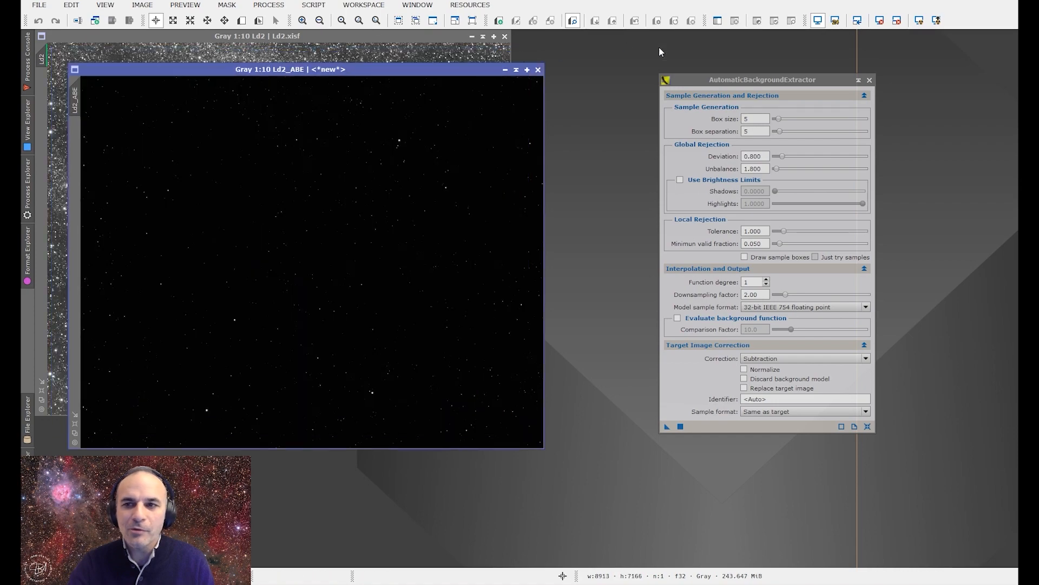
Step: Auto-stretch the Ld2_ABE image and place it beside the original Ld2 for an unobstructed comparison
left_click(920, 20)
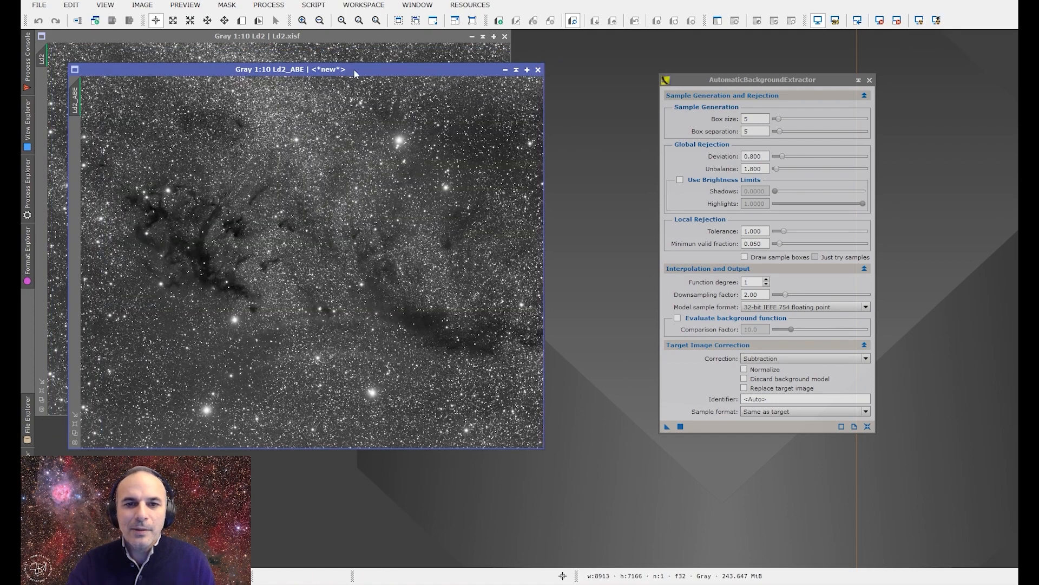
left_click_drag(356, 72, 795, 37)
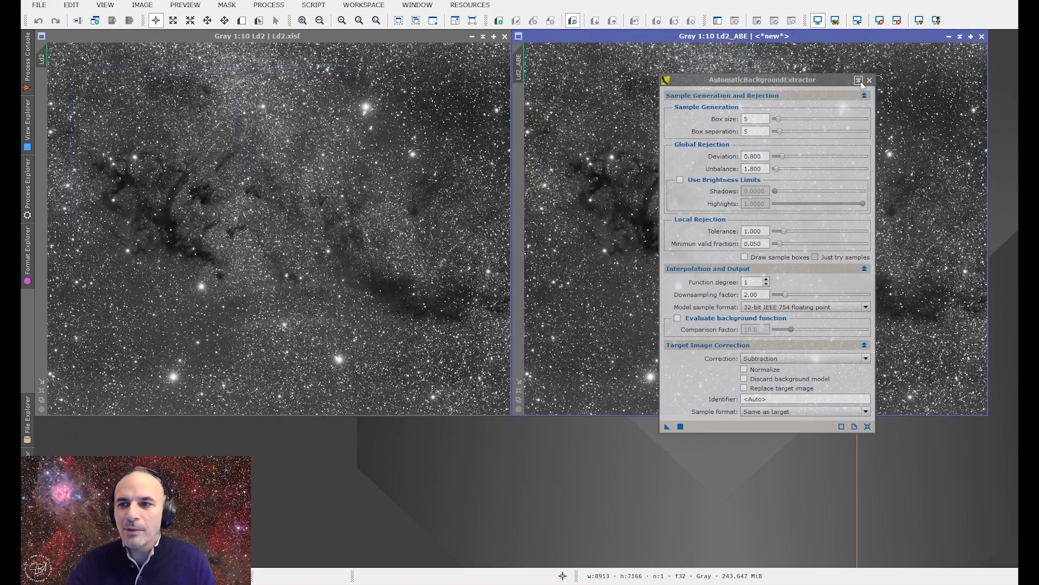
left_click(859, 81)
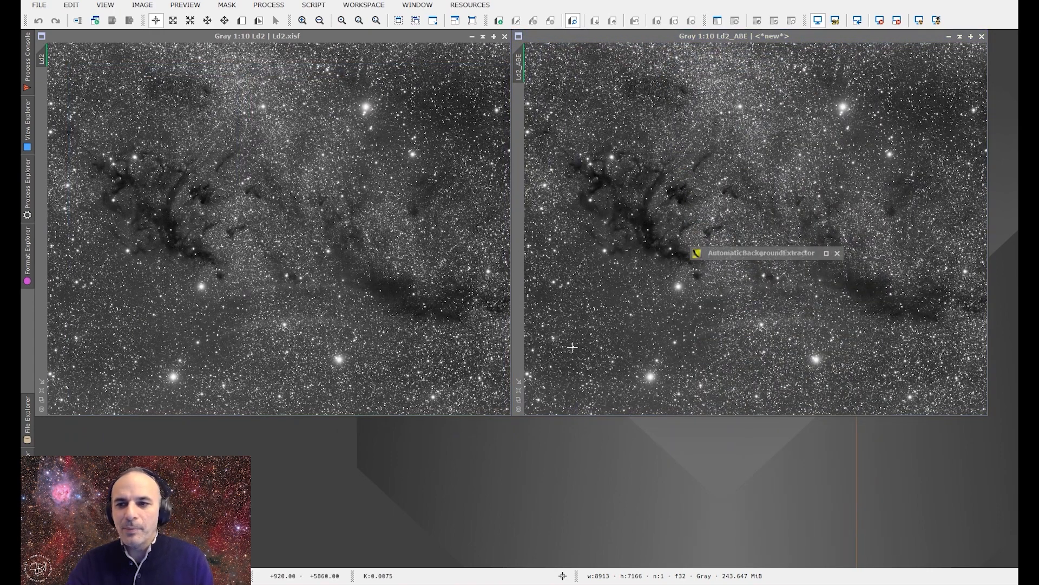
left_click_drag(760, 255, 767, 490)
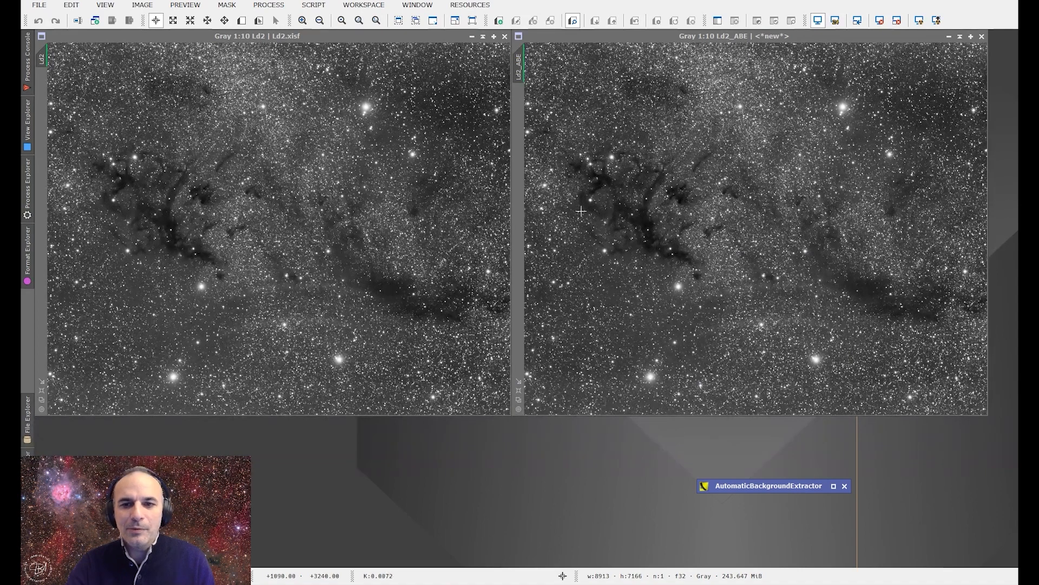
Step: Set the AutomaticBackgroundExtractor function degree to 2 and apply the process to the original Ld2 image
double_click(762, 486)
left_click(766, 279)
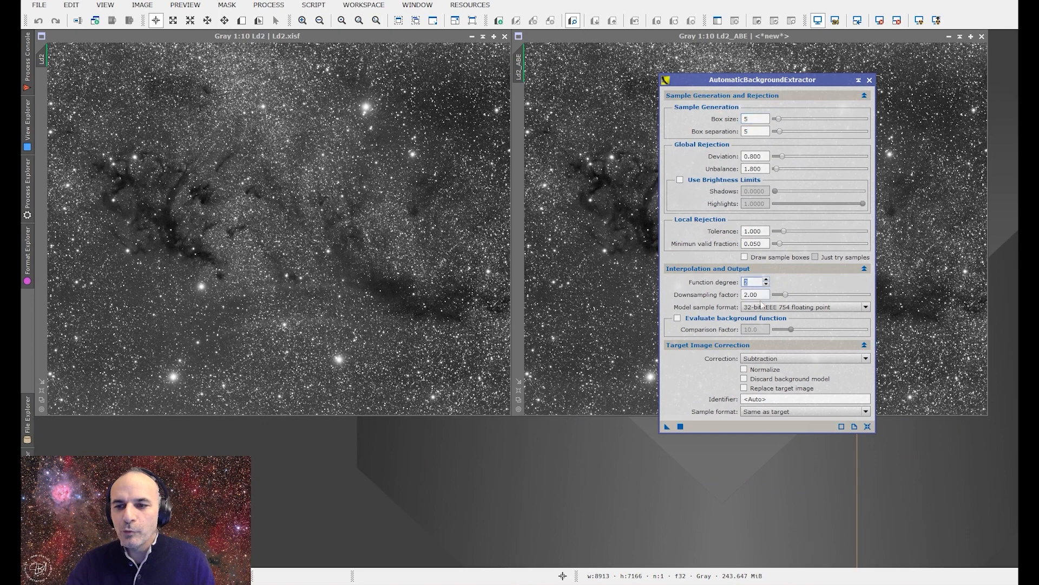
left_click_drag(666, 428, 314, 286)
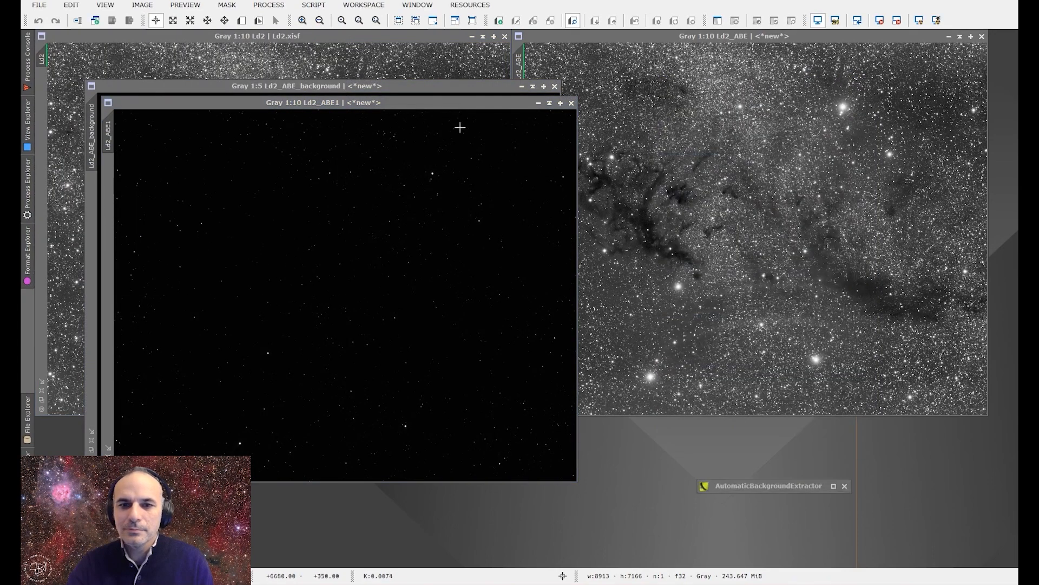
Step: Auto-stretch the new background model to inspect it and check the AutomaticBackgroundExtractor settings behind it
left_click(467, 95)
left_click(919, 20)
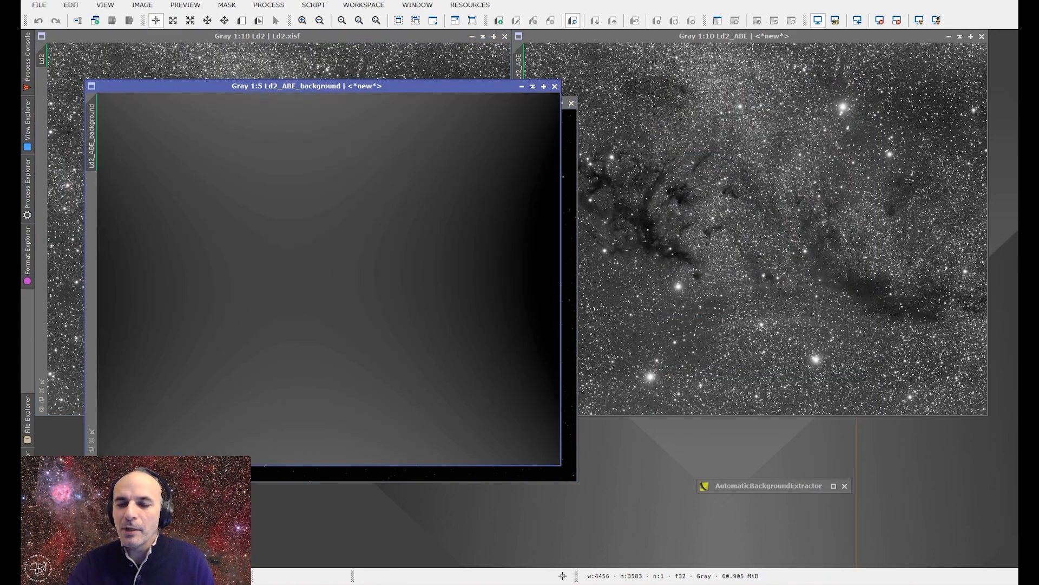
double_click(775, 486)
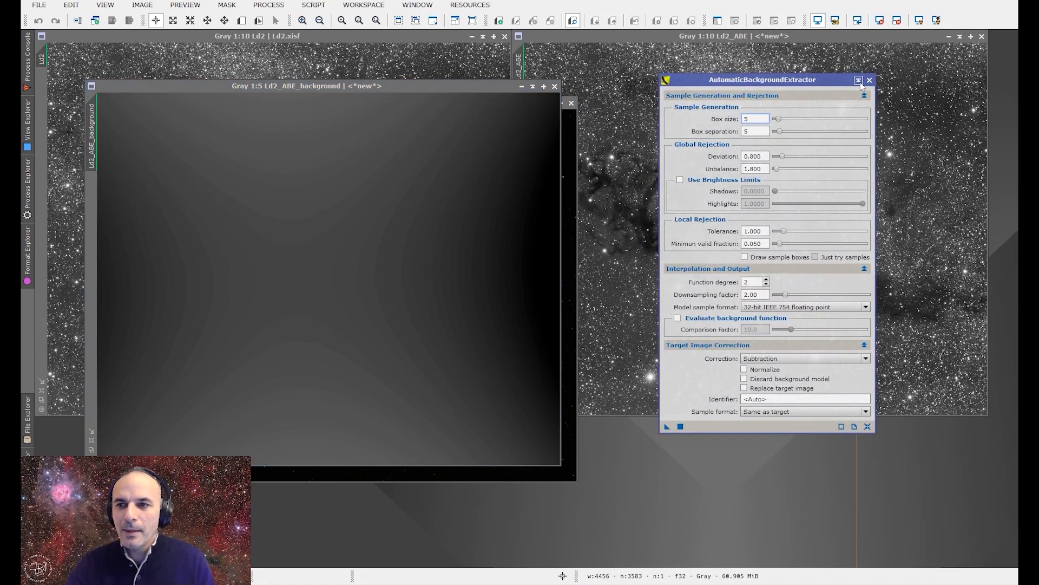
left_click(859, 81)
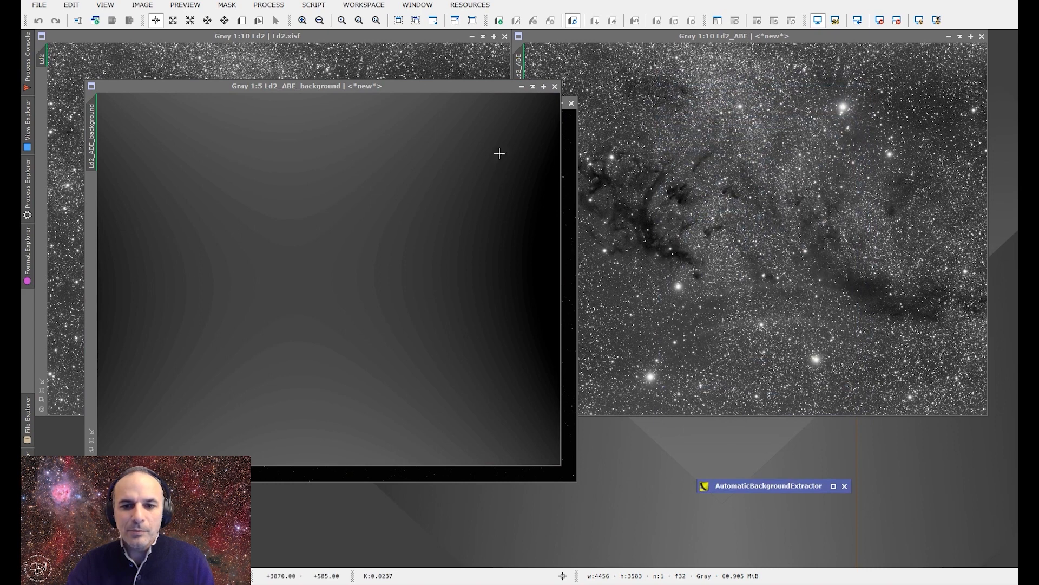
Step: Place the Ld2_ABE1 image beside the original Ld2, auto-stretch it and close the background model
left_click_drag(292, 85, 391, 176)
left_click_drag(353, 102, 763, 41)
left_click(919, 20)
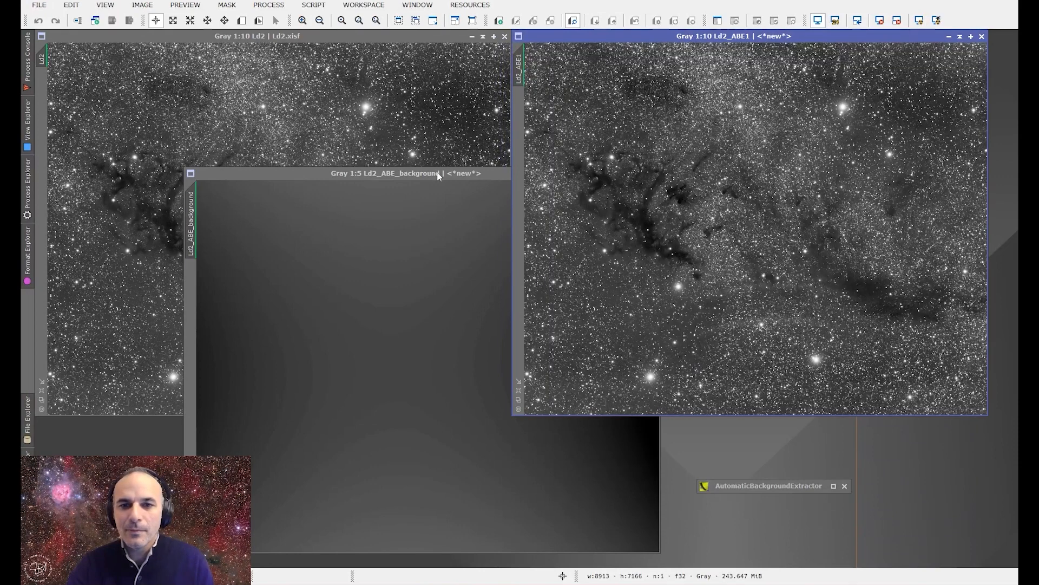
left_click(437, 172)
left_click(655, 174)
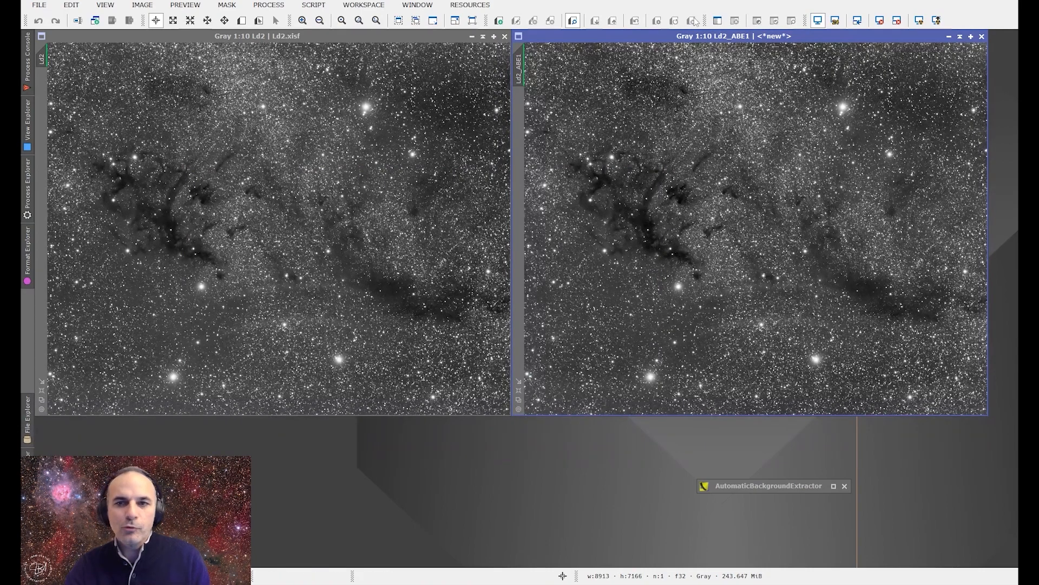
Step: Compare Ld2_ABE1 with Ld2_ABE side by side, then close Ld2_ABE and AutomaticBackgroundExtractor
left_click_drag(696, 36, 219, 36)
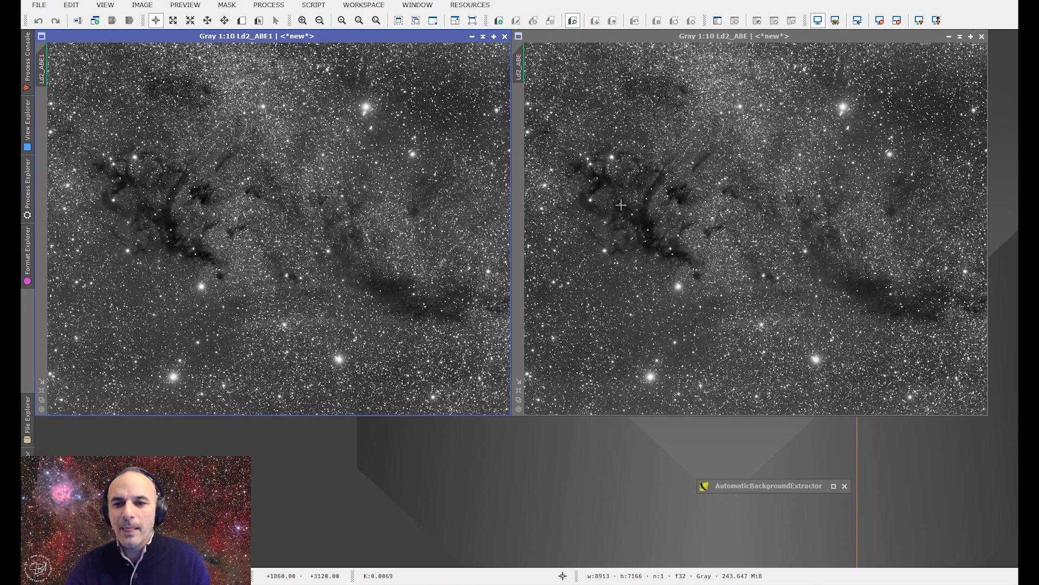
left_click(982, 36)
left_click_drag(424, 35, 914, 33)
double_click(793, 483)
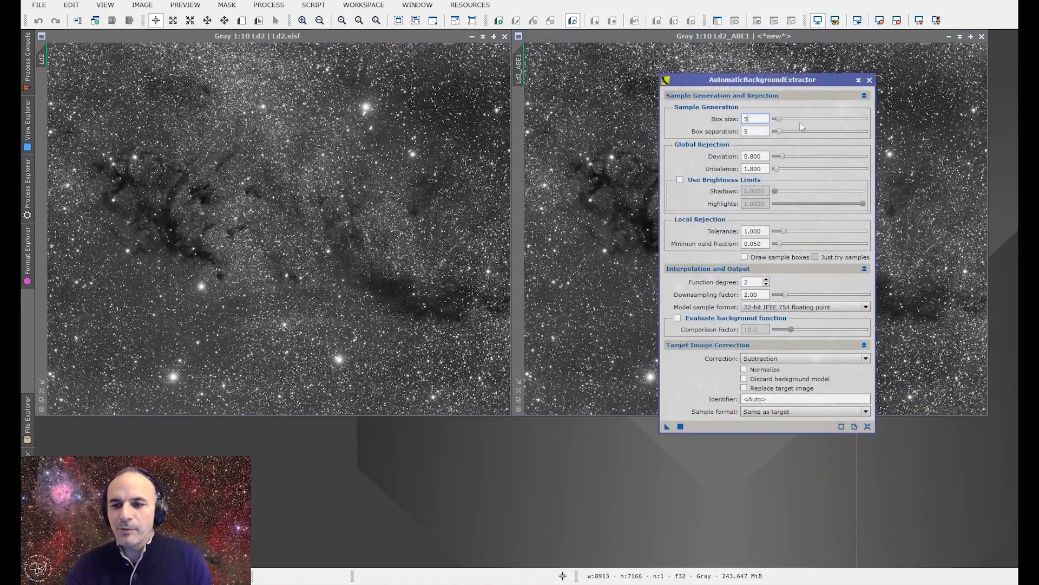
left_click(870, 80)
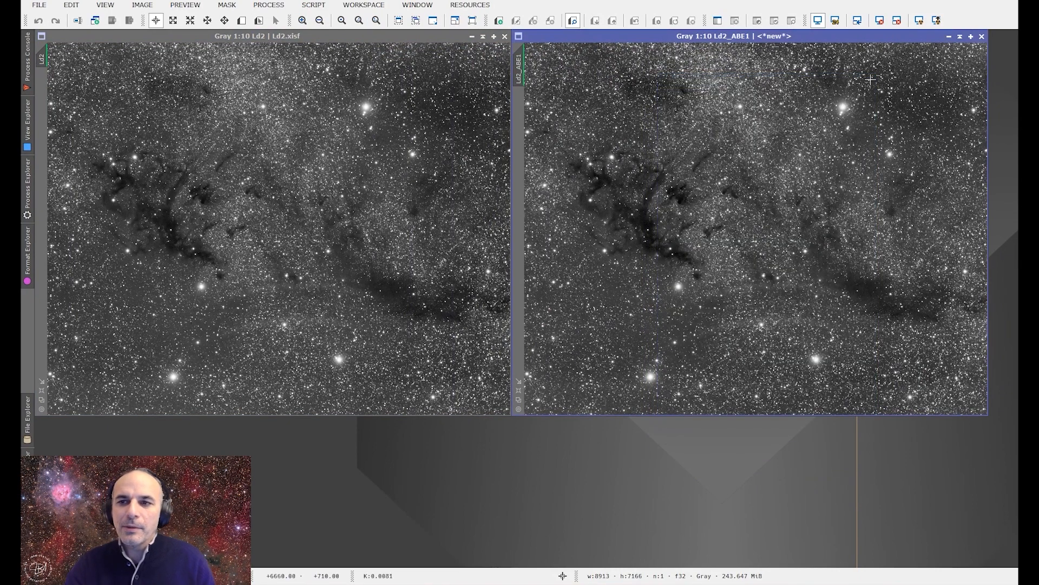
Step: Open DynamicBackgroundExtraction beside the original Ld2 image and minimise Ld2_ABE1 out of the way
left_click(440, 173)
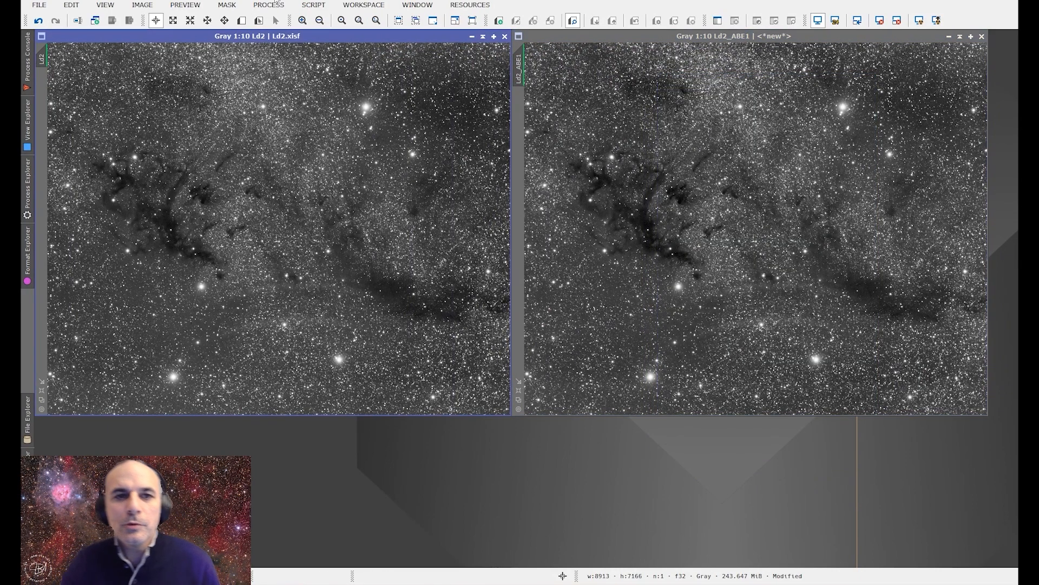
left_click(276, 5)
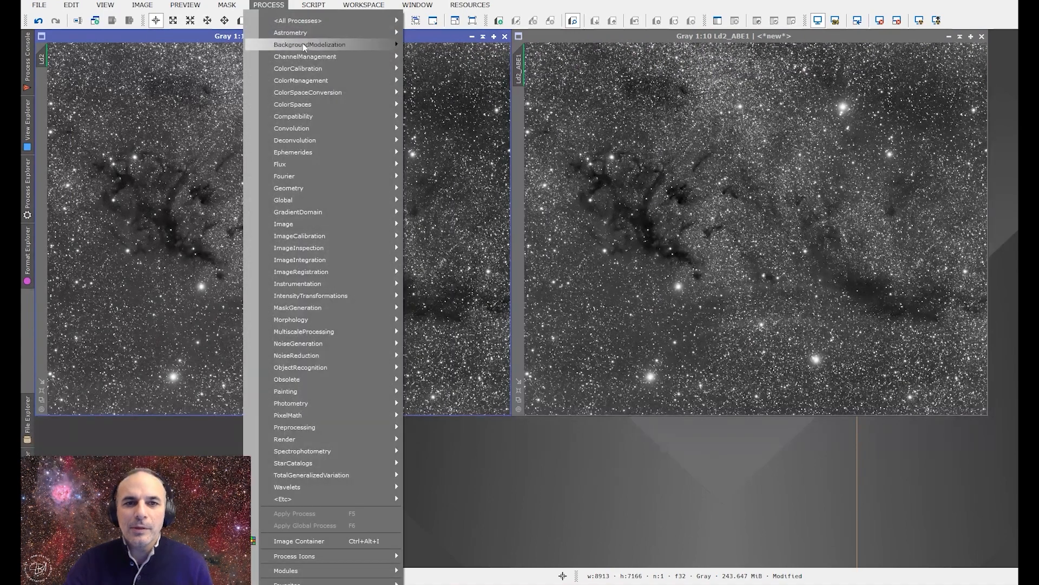
left_click(463, 59)
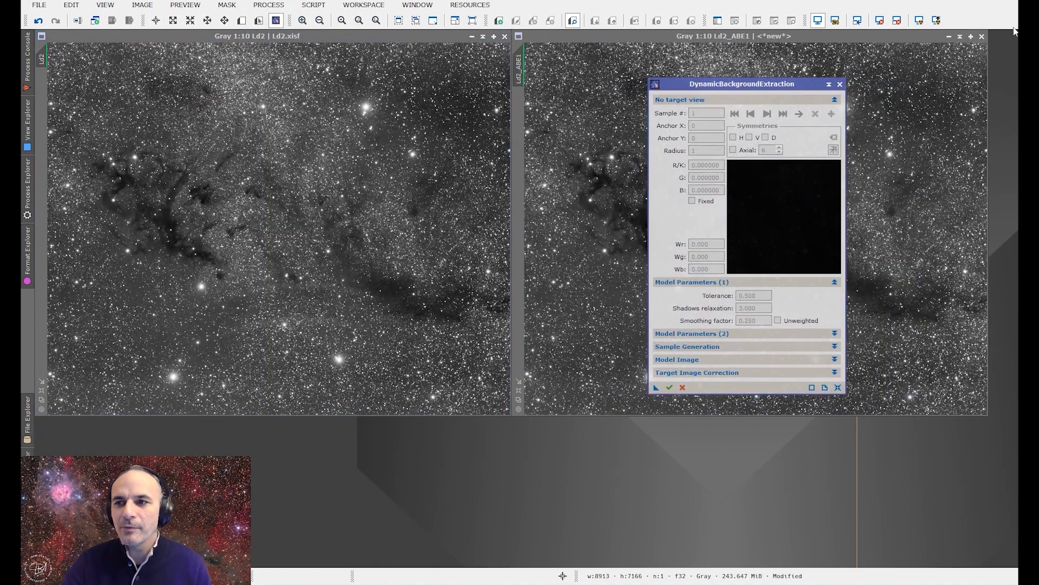
left_click(949, 37)
left_click_drag(810, 103, 673, 83)
left_click_drag(985, 470, 970, 485)
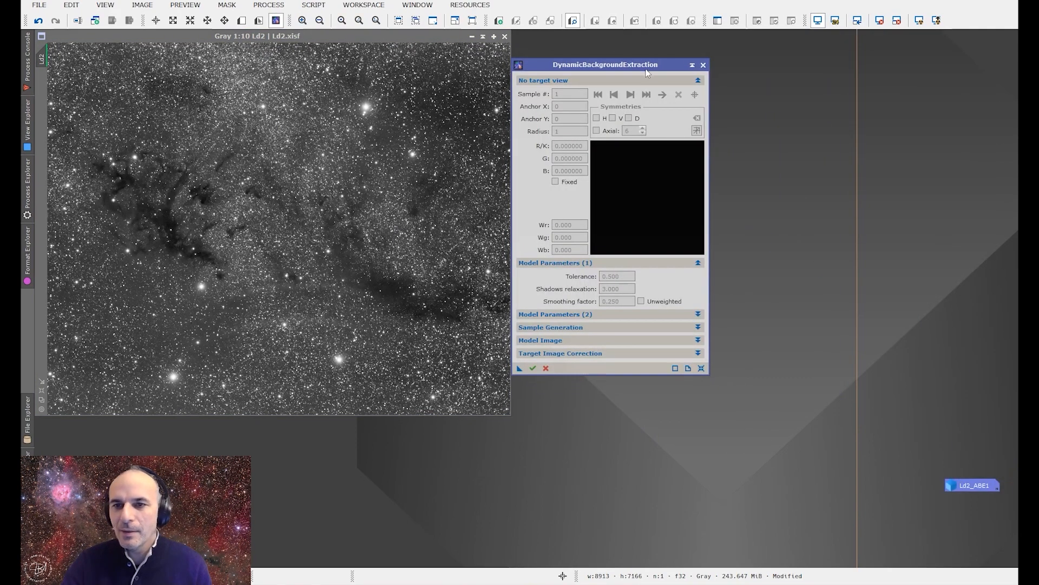
left_click_drag(608, 65, 753, 57)
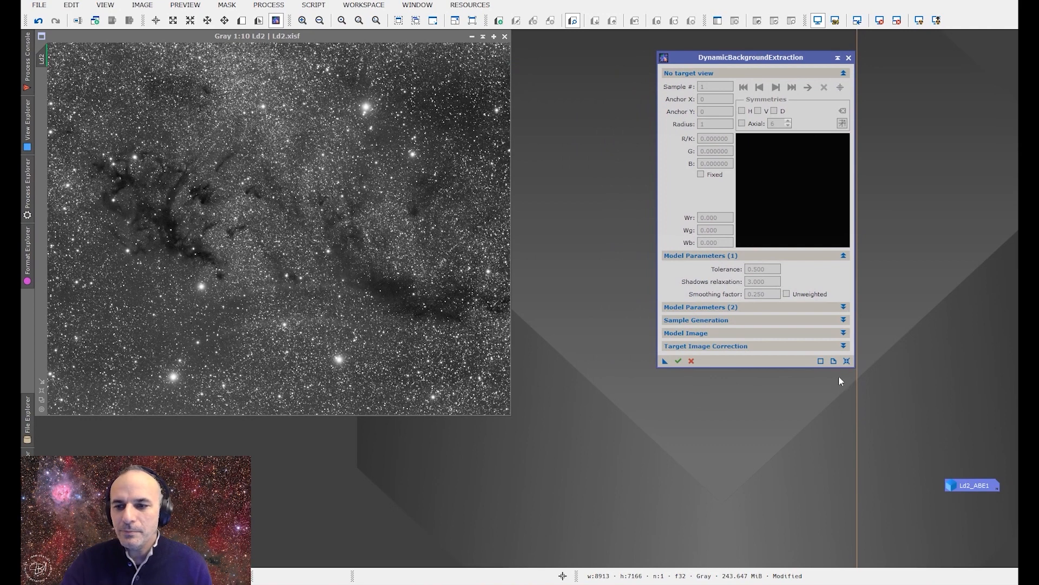
Step: Reset DynamicBackgroundExtraction for Ld2 and set the default sample radius to 10 and samples per row to 20
left_click(846, 360)
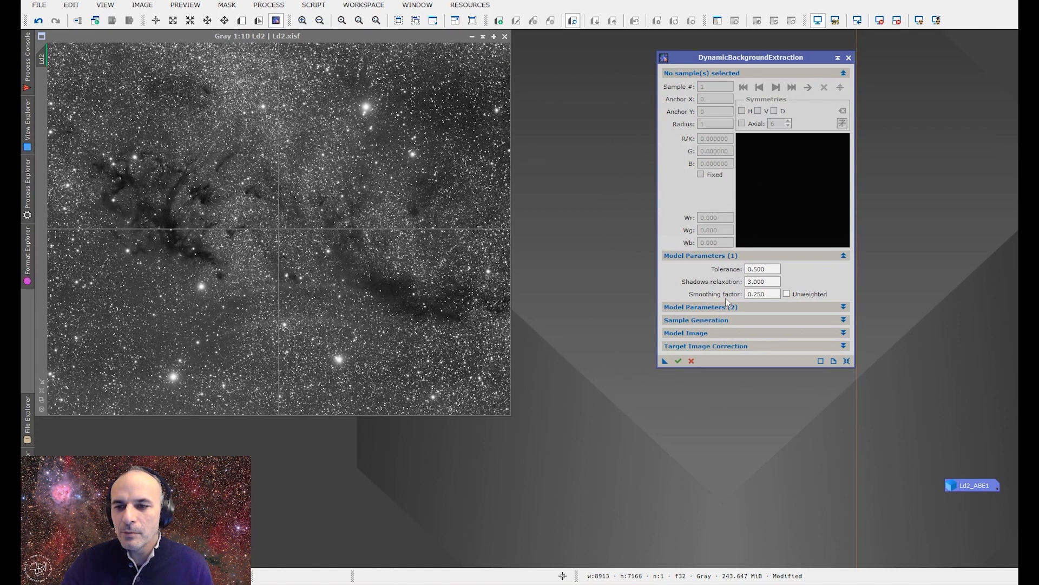
left_click(704, 320)
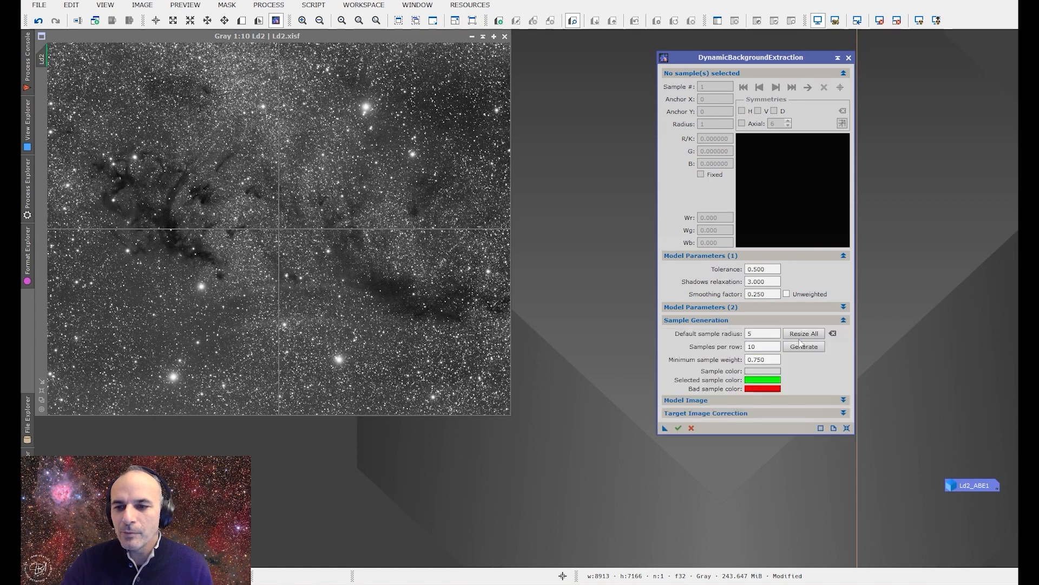
left_click(749, 333)
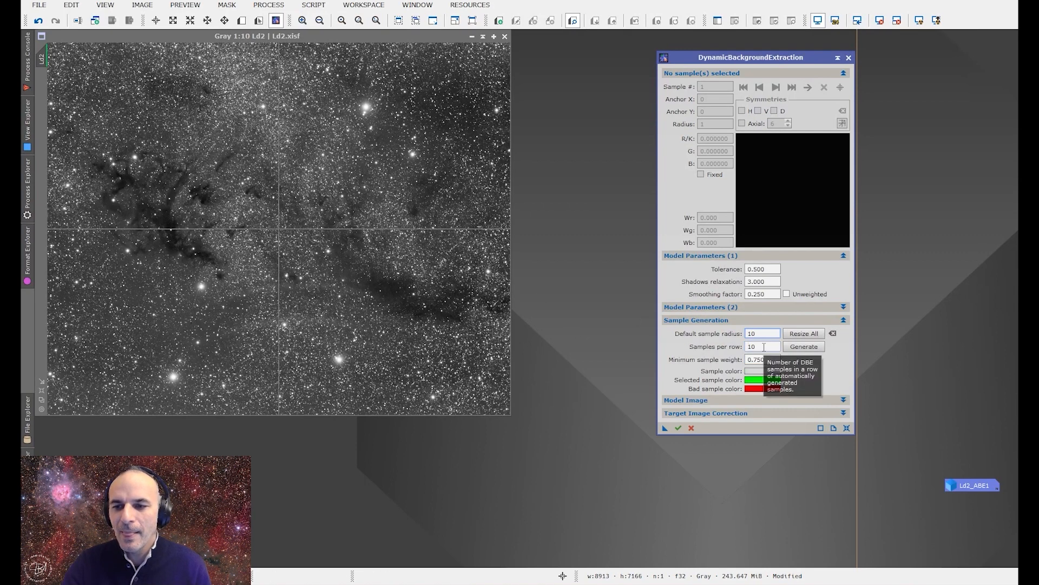
left_click_drag(764, 347, 737, 346)
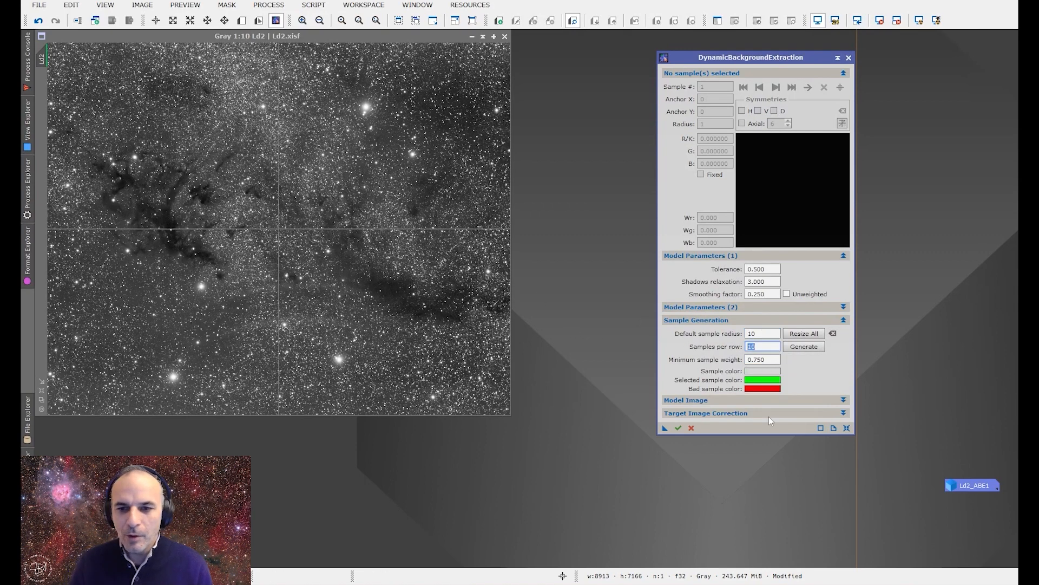
type("20")
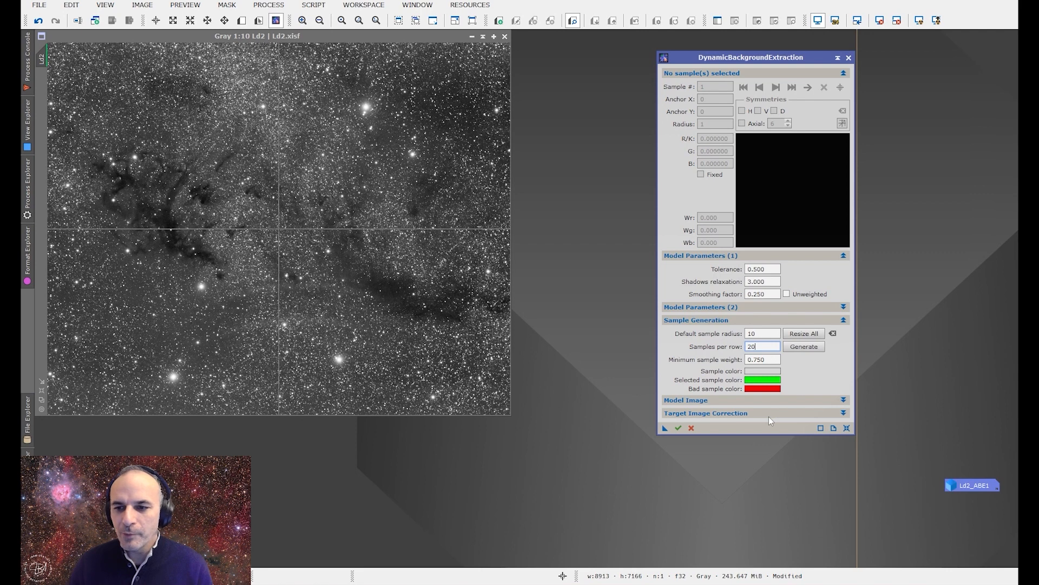
Step: Generate background samples on Ld2, then regenerate them with a default sample radius of 25 and a tolerance of 2
left_click(805, 350)
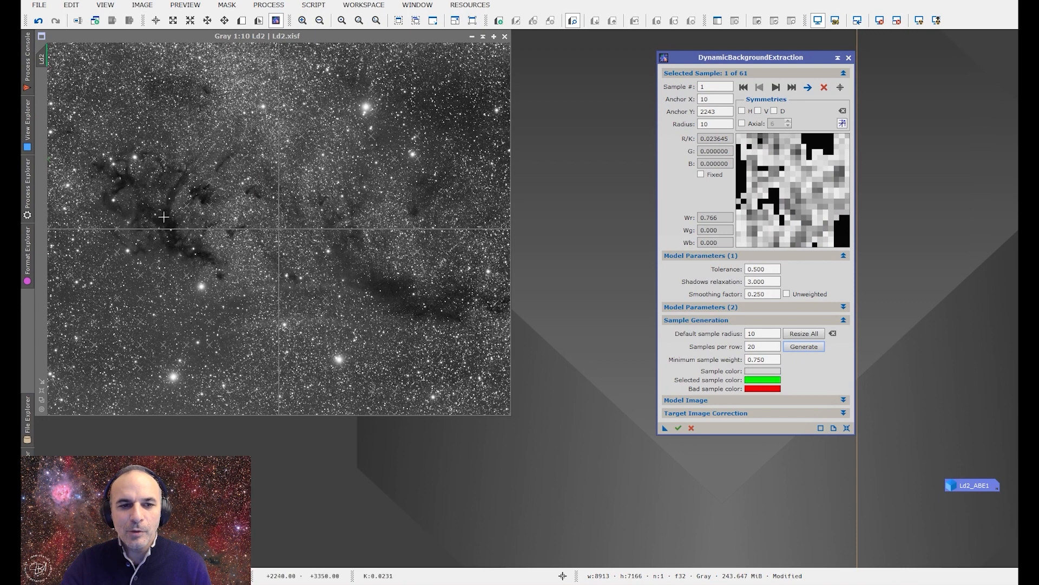
double_click(747, 333)
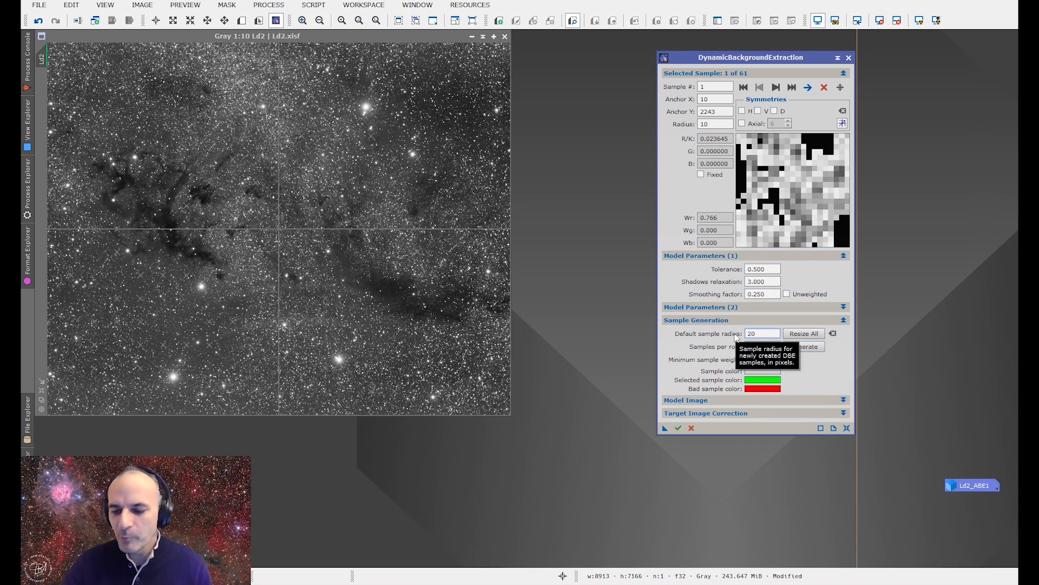
type("25")
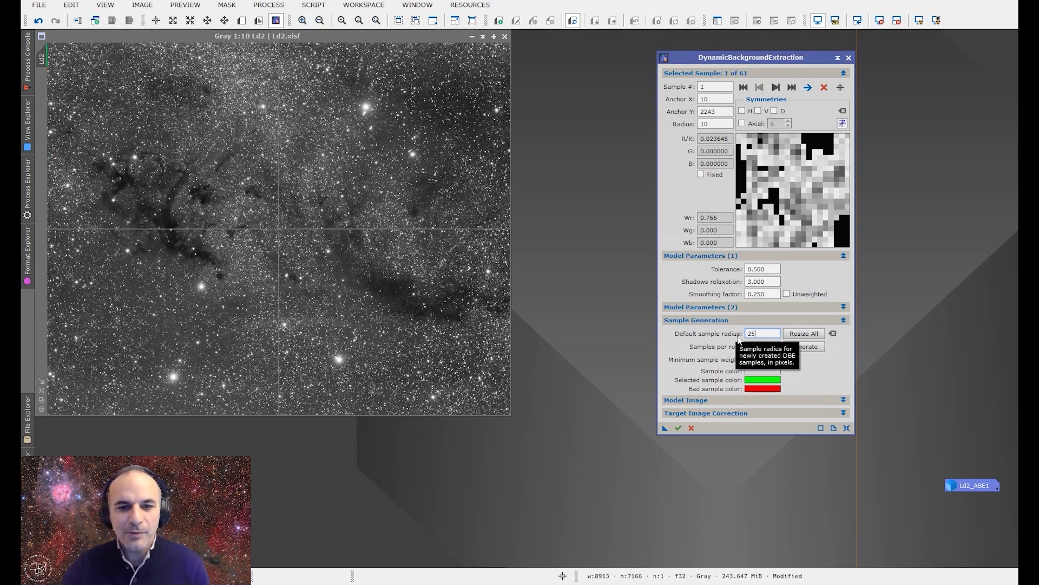
left_click_drag(763, 270, 744, 266)
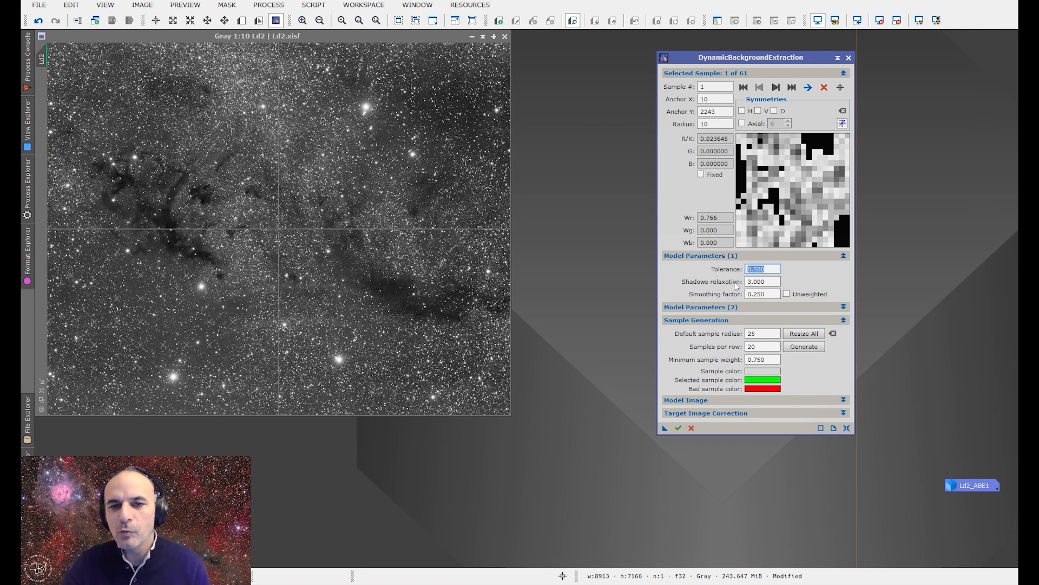
mouse_move(736, 287)
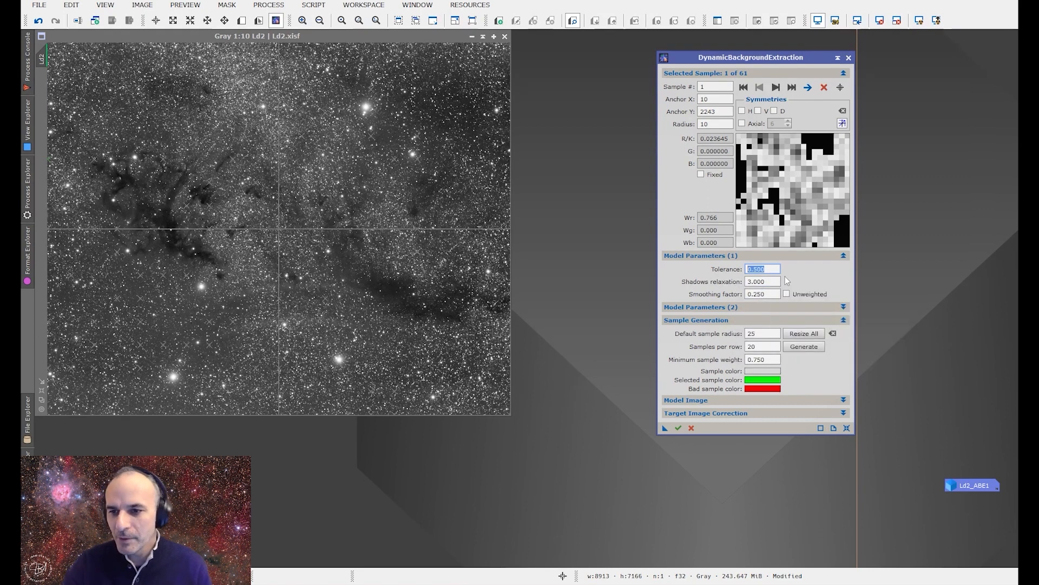
type("2")
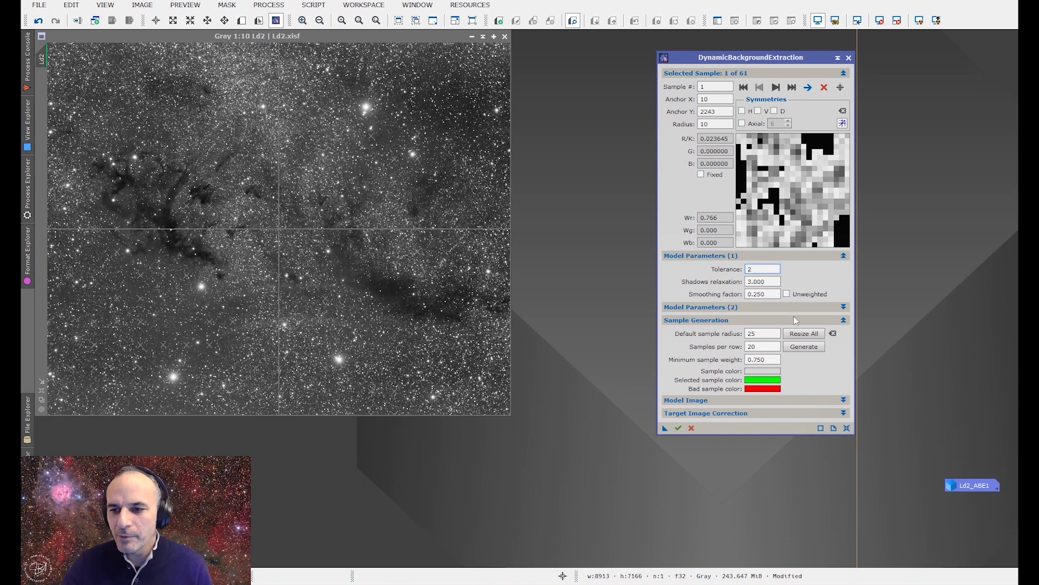
left_click(794, 333)
left_click(800, 347)
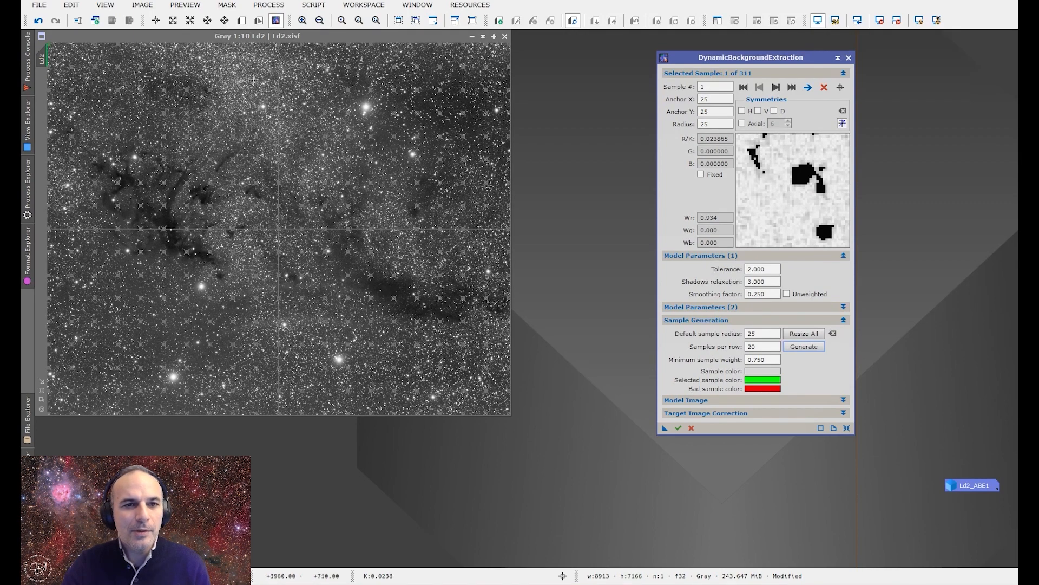
Step: Check the sample coverage in the upper part of Ld2, set the tolerance to 3 and regenerate the samples
scroll(253, 79, "up", 8)
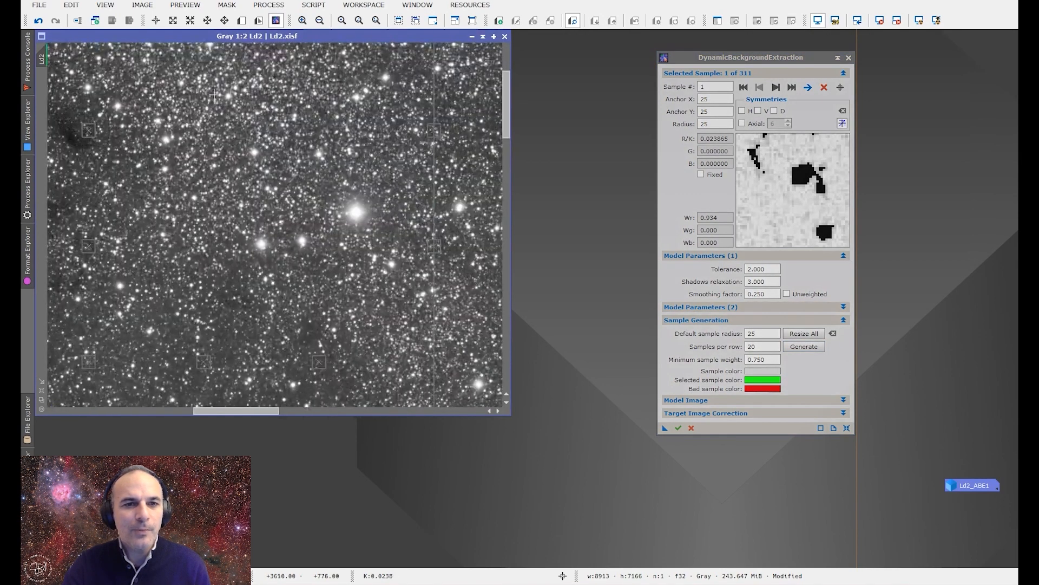
scroll(217, 109, "down", 6)
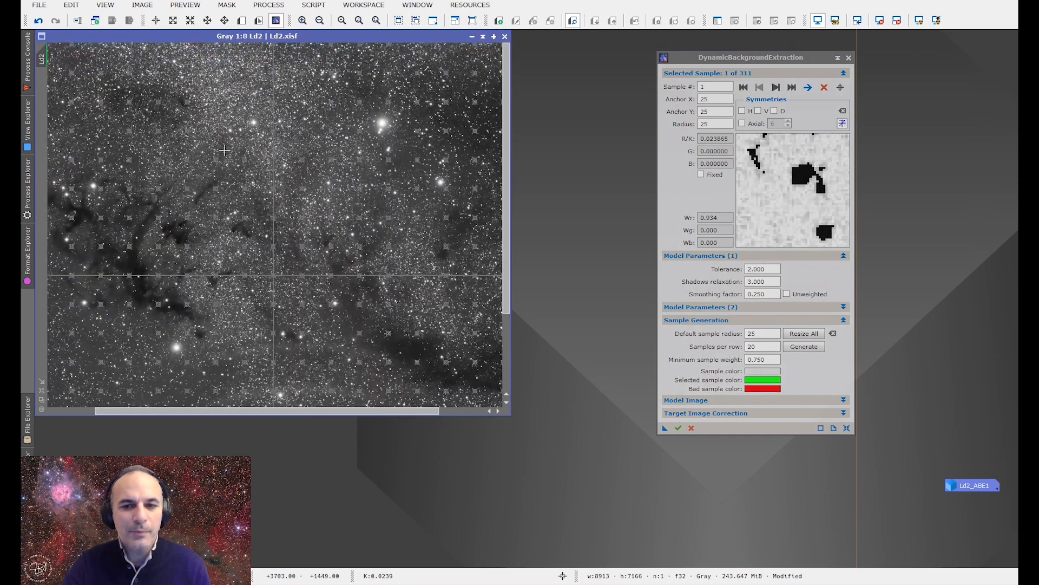
scroll(225, 150, "down", 2)
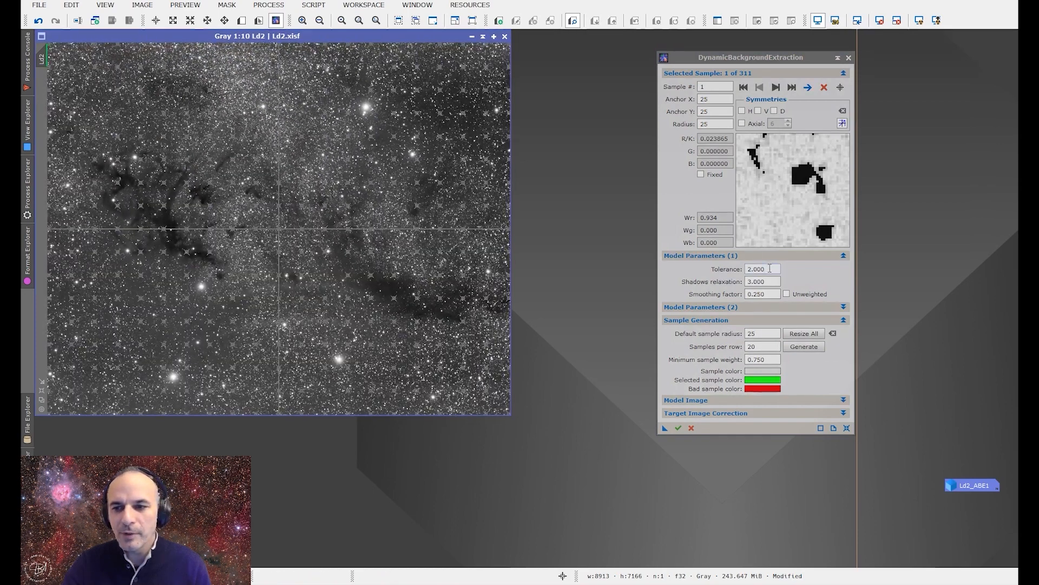
double_click(770, 268)
type("3")
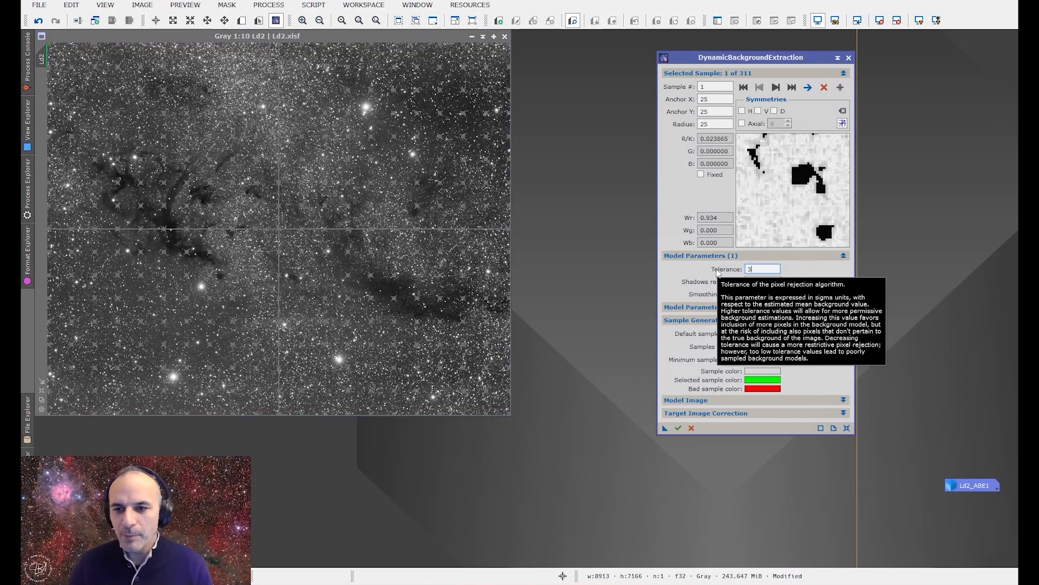
left_click(803, 346)
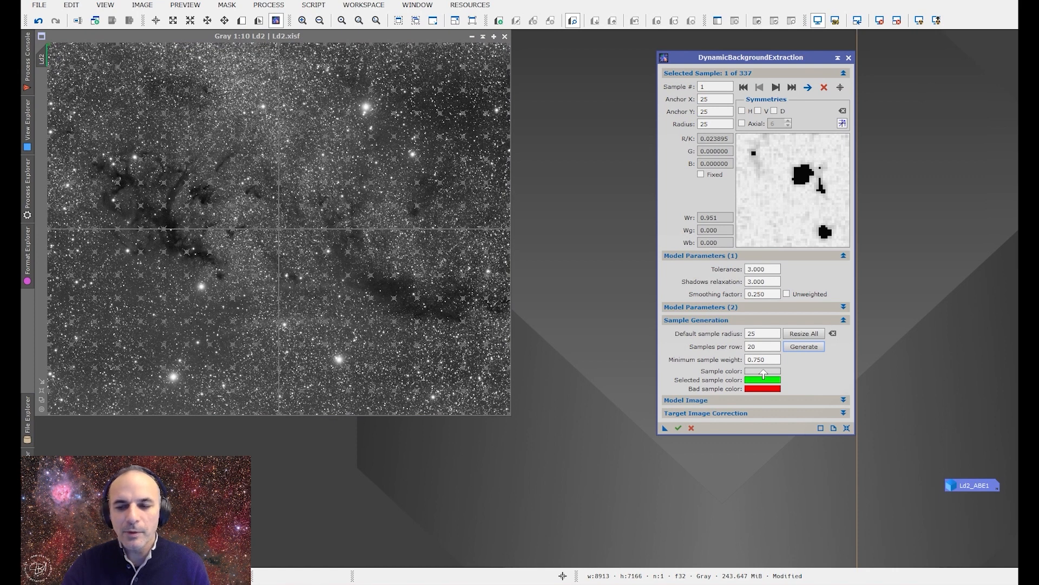
Step: Tint the sample markers by setting their colour's red value to 172, and regenerate the samples with 10 per row
left_click(763, 372)
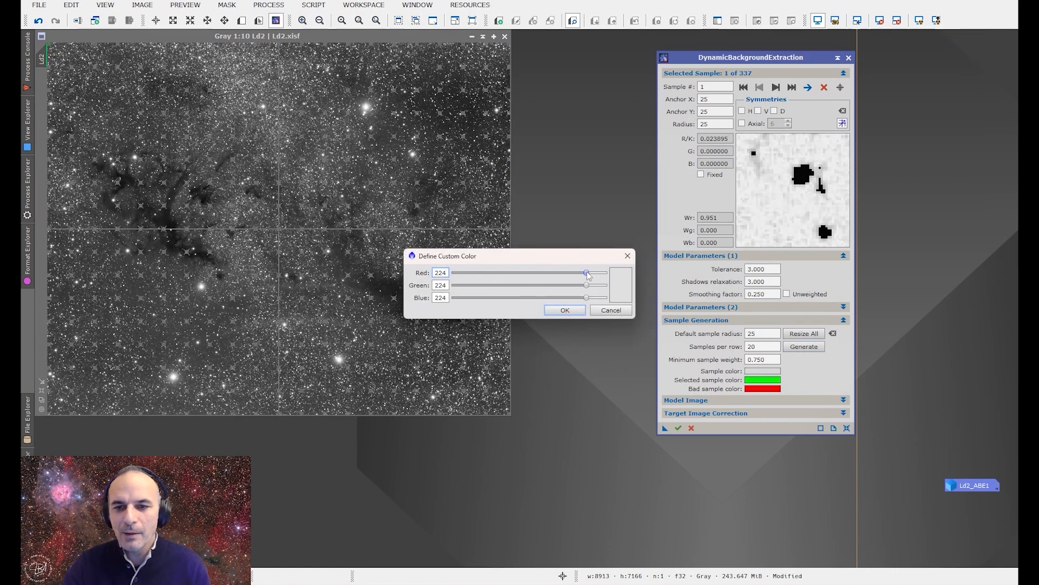
left_click_drag(587, 273, 558, 274)
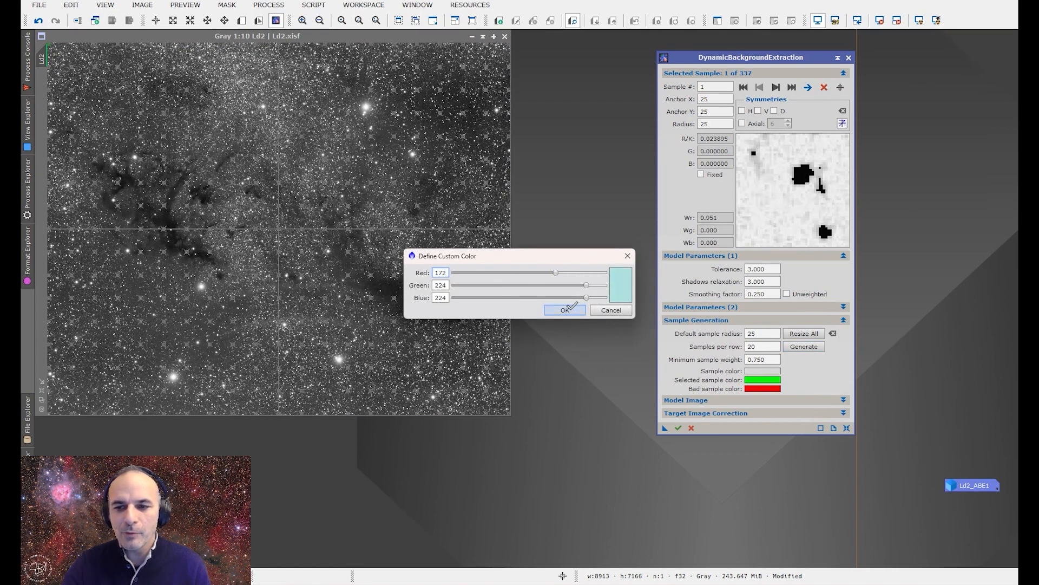
left_click(565, 309)
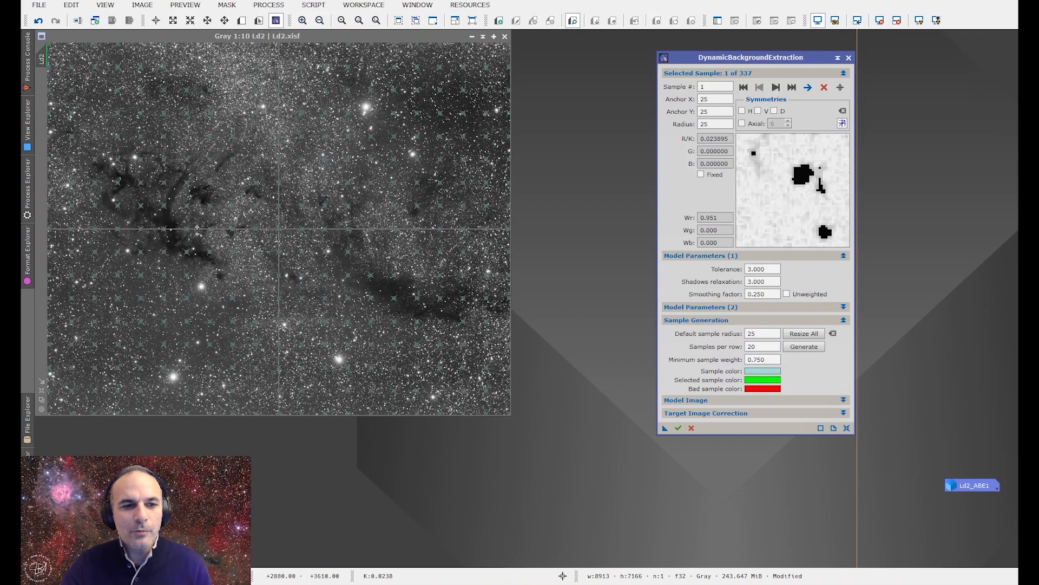
left_click(752, 349)
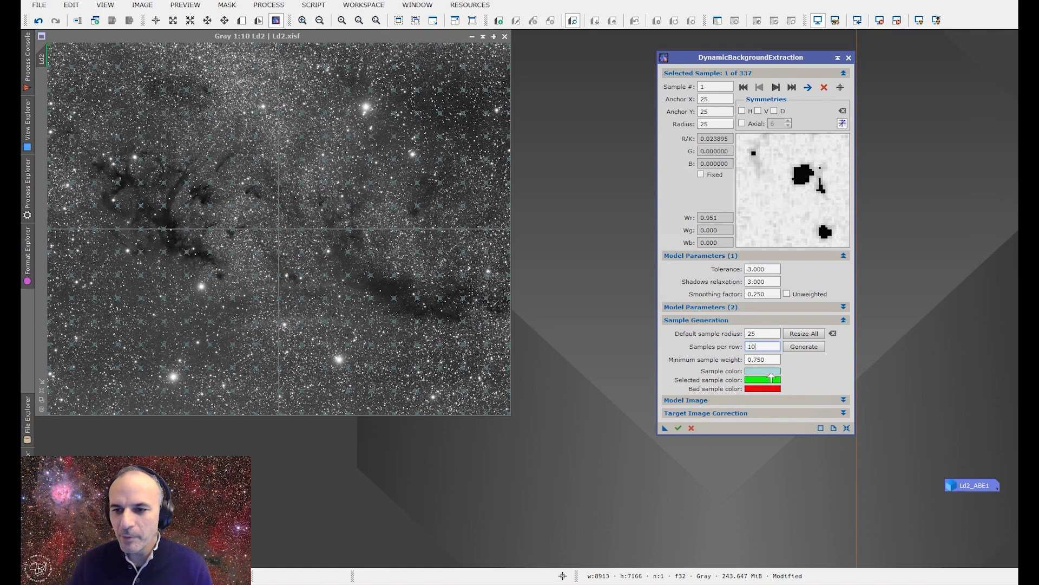
left_click(804, 347)
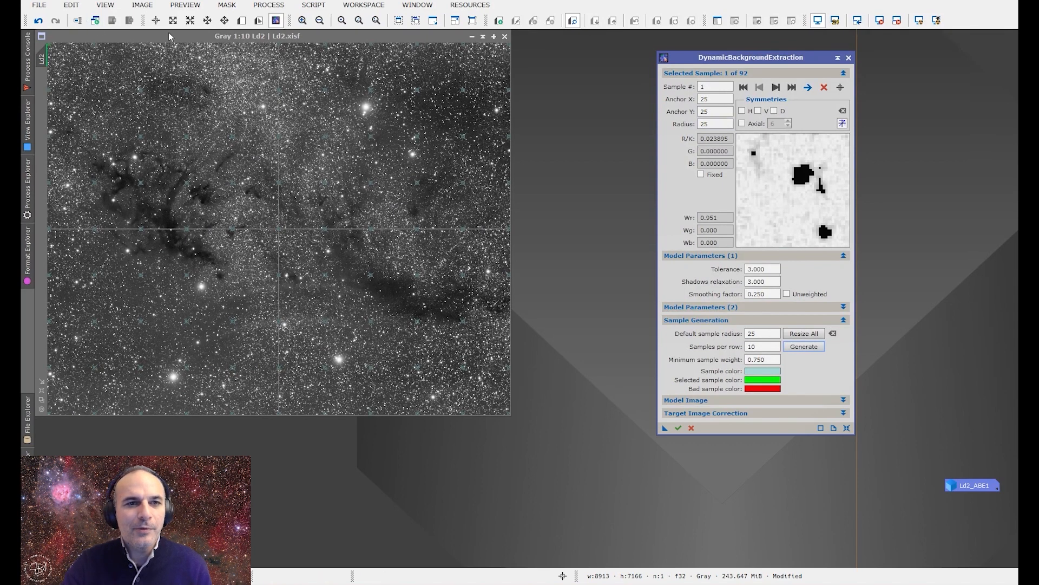
Step: Examine the size and placement of the generated samples relative to the stars, from the upper-left corner across Ld2
scroll(76, 65, "up", 5)
scroll(79, 65, "up", 4)
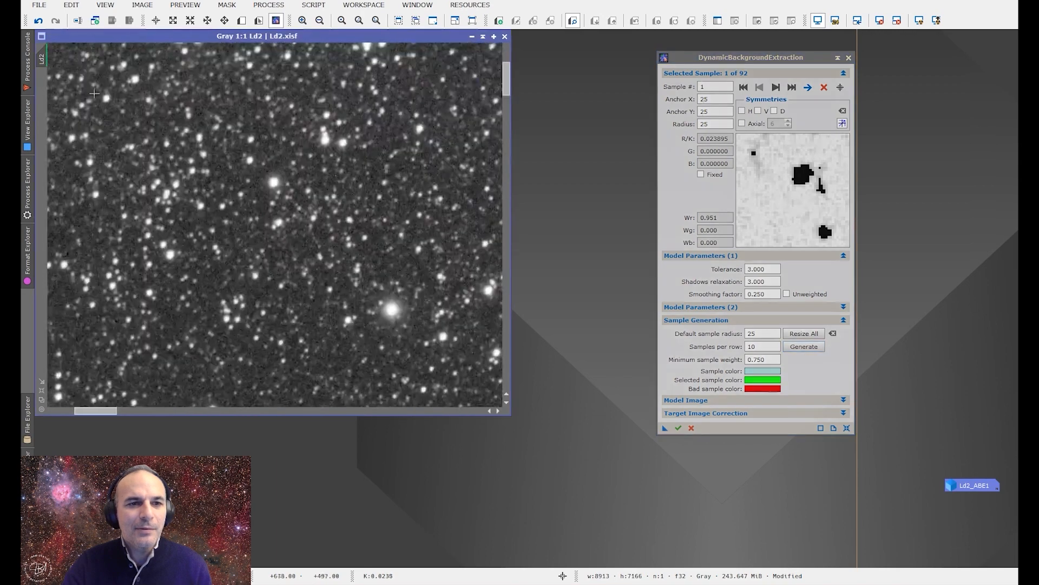
left_click_drag(117, 411, 50, 409)
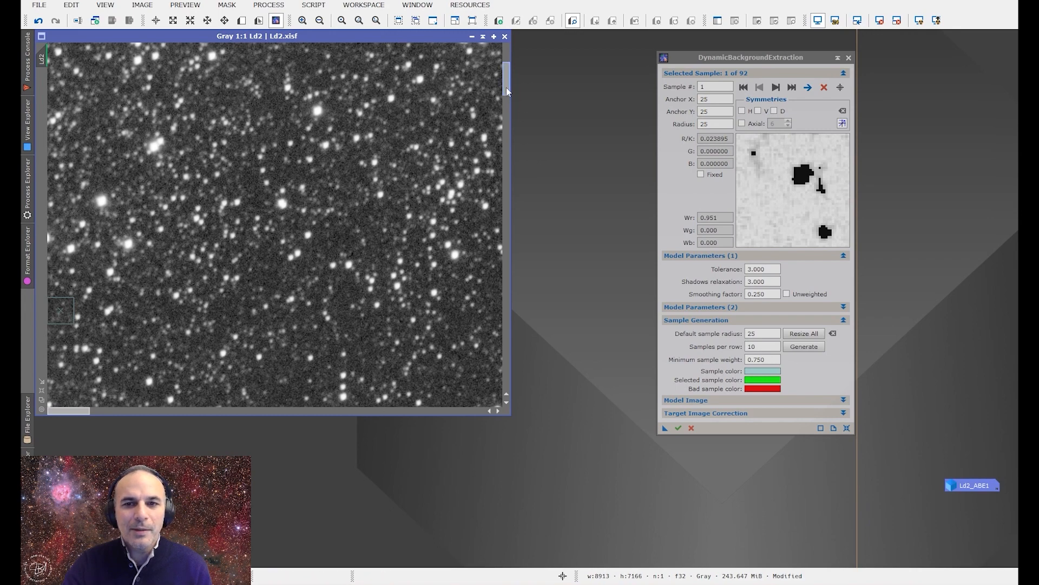
left_click_drag(507, 81, 509, 58)
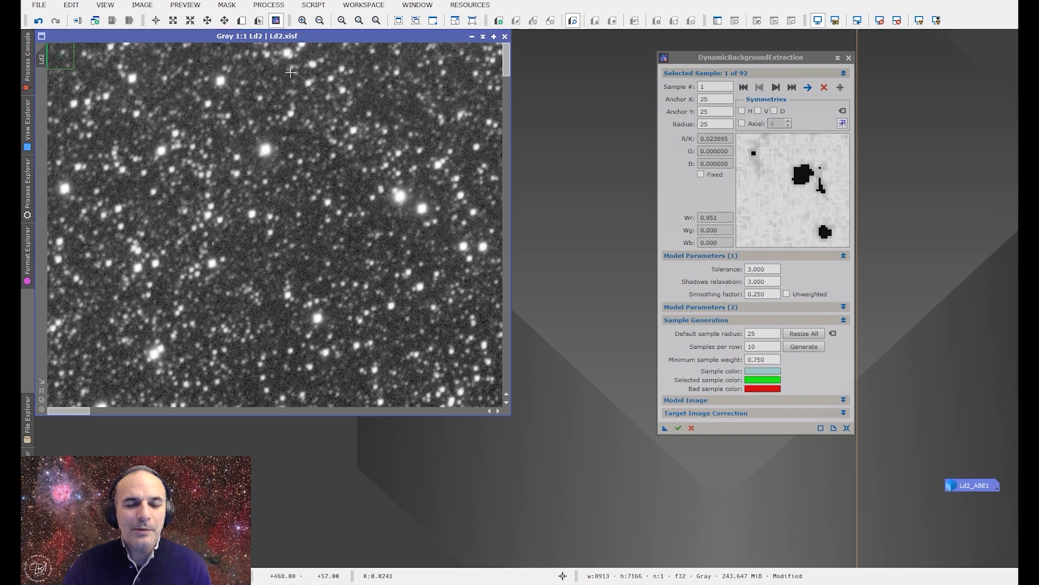
left_click_drag(80, 411, 274, 449)
scroll(238, 217, "down", 6)
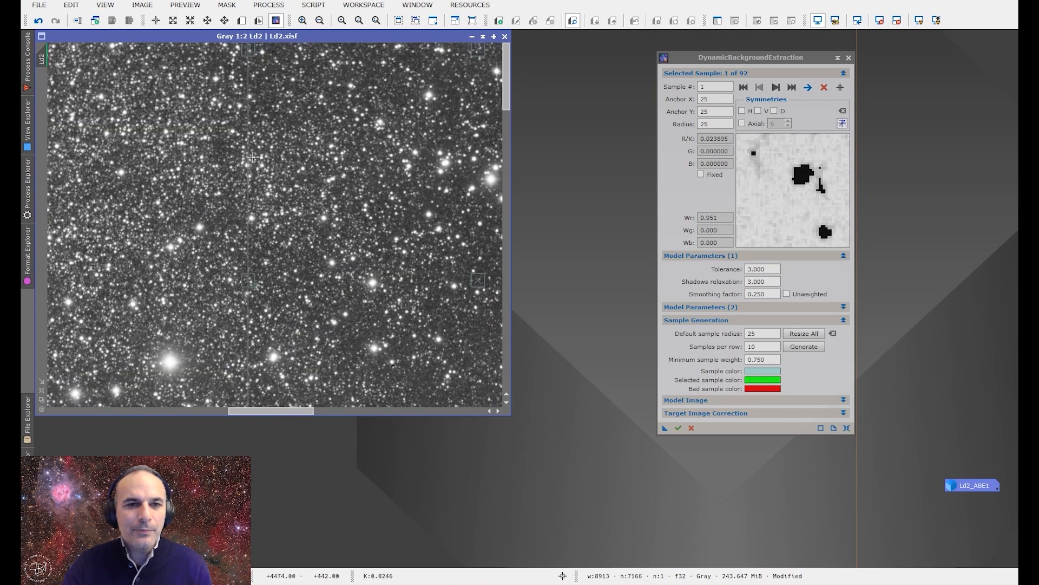
scroll(237, 217, "down", 3)
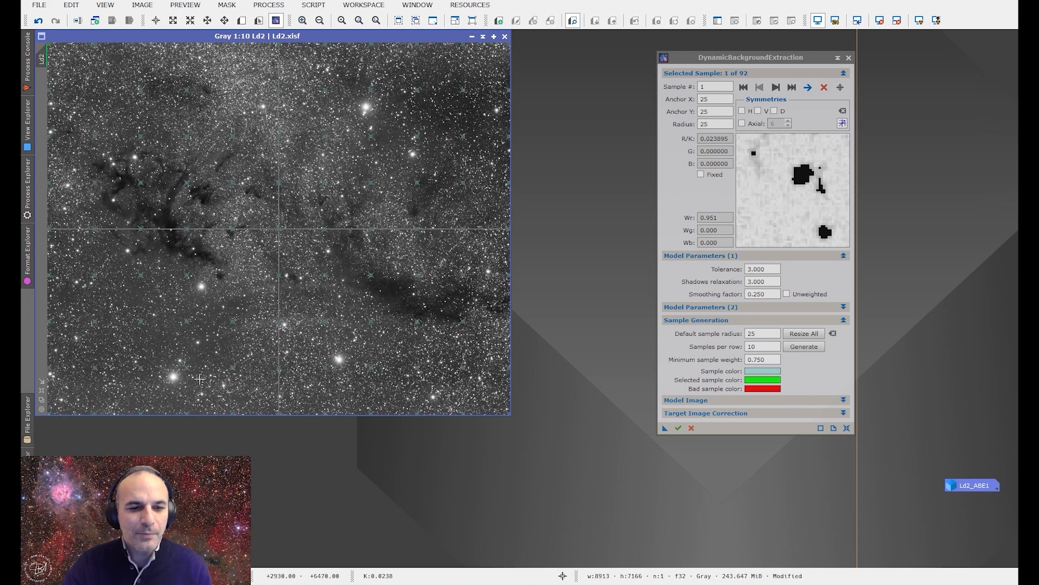
scroll(85, 66, "down", 4)
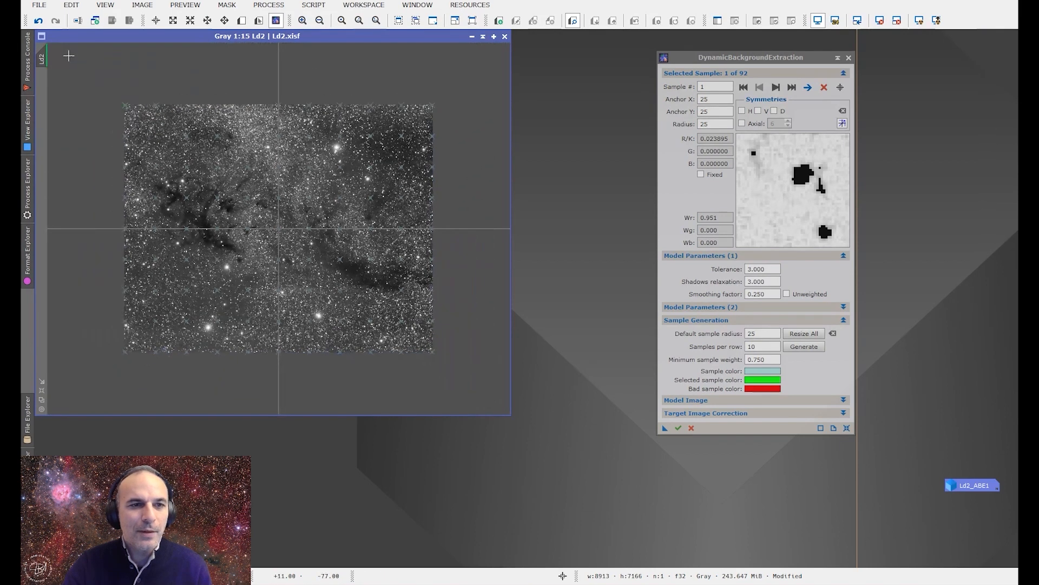
Step: Reposition sample 10 to anchor 1076, 34 and sample 40 to anchor 4558, 25 along the image's upper edge
scroll(85, 66, "up", 3)
scroll(85, 67, "up", 8)
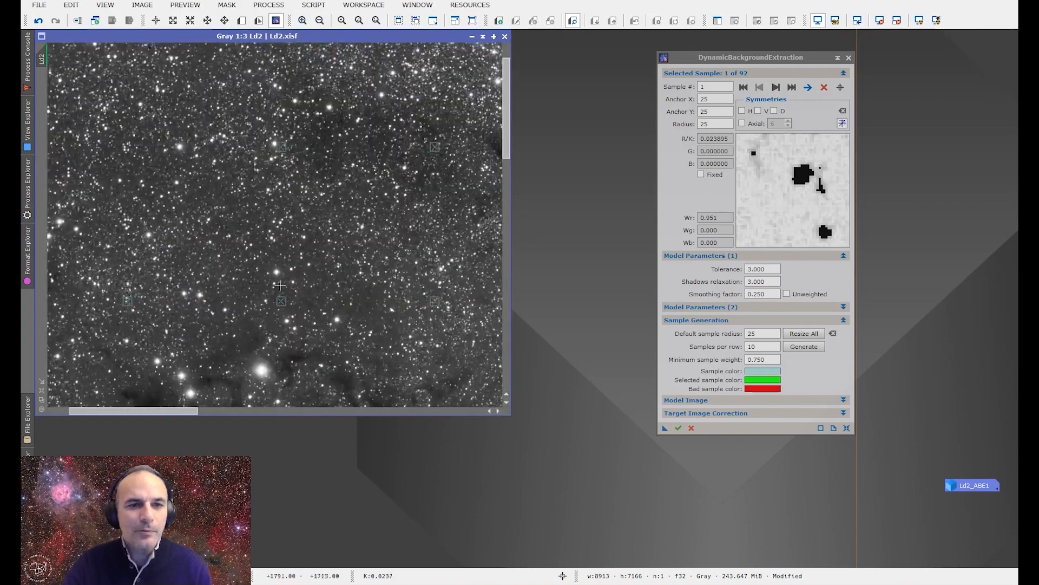
left_click_drag(190, 405, 169, 405)
left_click_drag(508, 165, 499, 72)
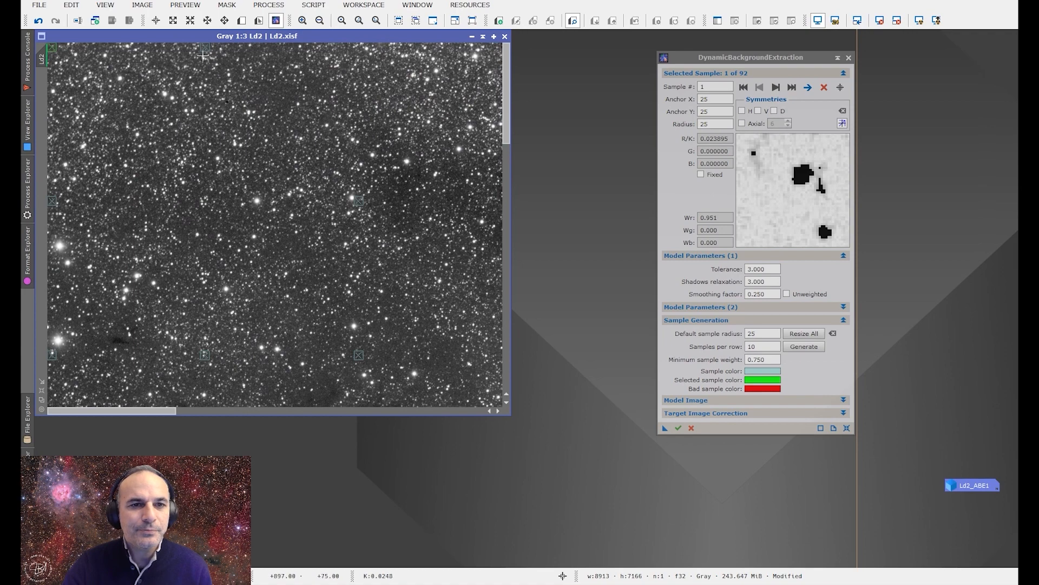
left_click(233, 49)
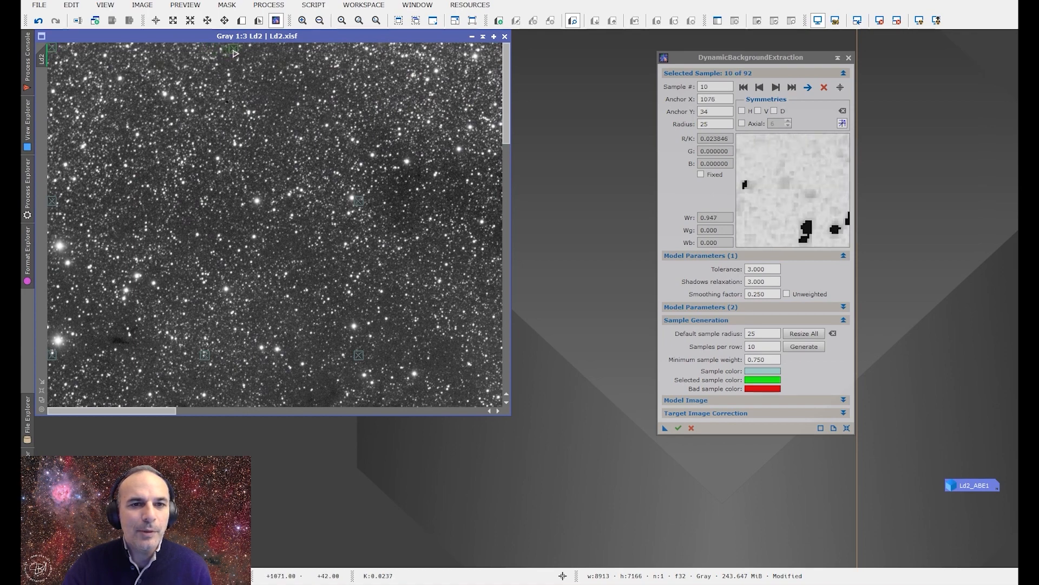
left_click_drag(133, 410, 295, 412)
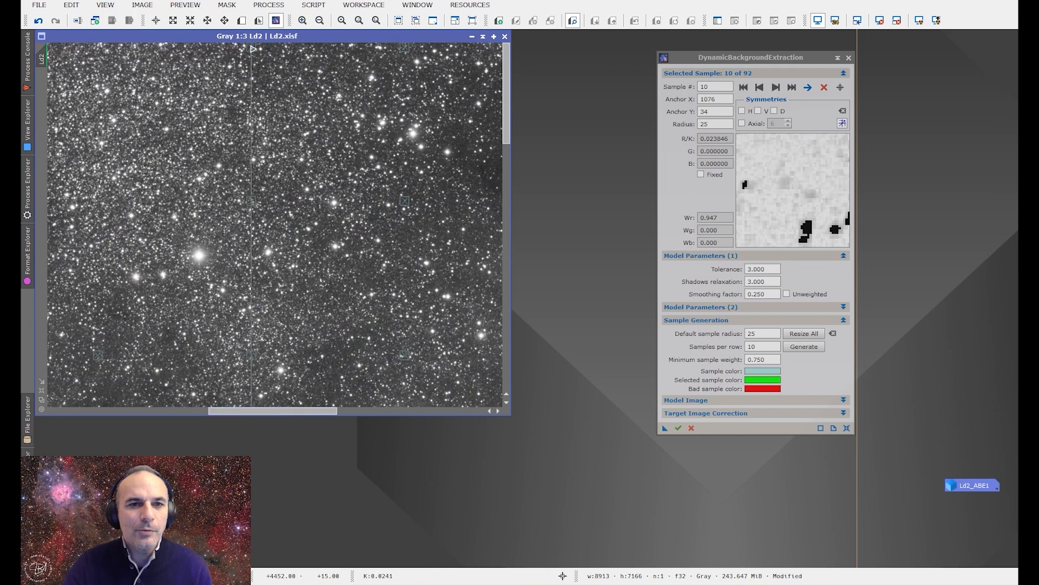
left_click(268, 47)
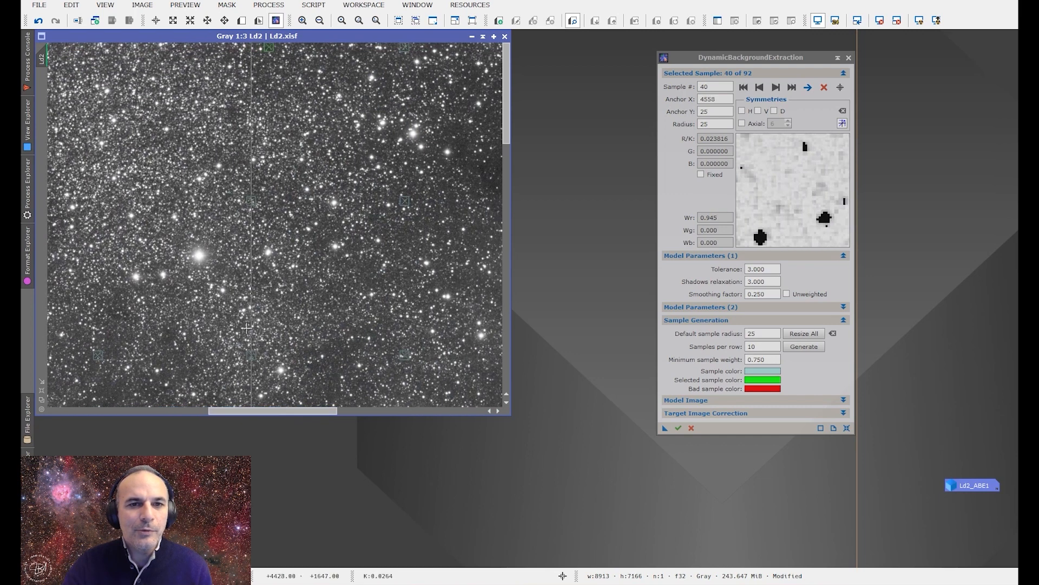
Step: Reposition sample 58 to anchor 6192, 25 and sample 67 to anchor 7130, 49 along the image's upper edge
left_click_drag(262, 413, 366, 419)
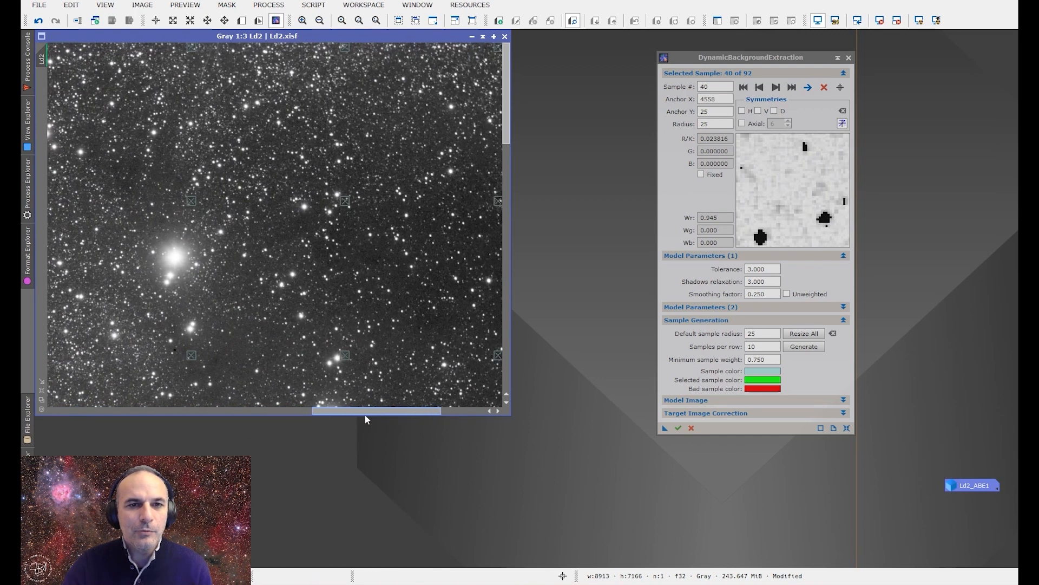
left_click(187, 49)
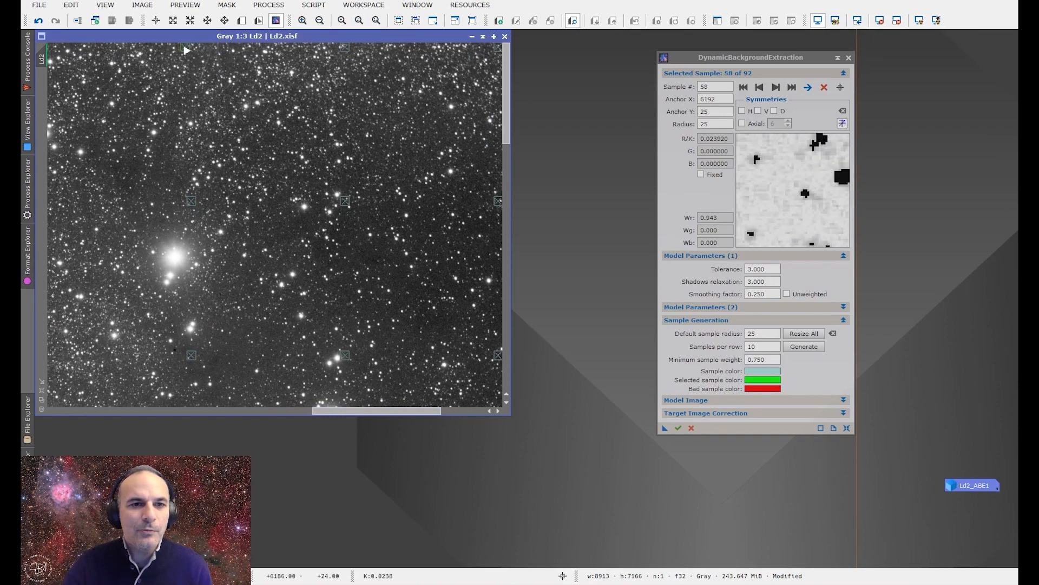
left_click_drag(325, 413, 371, 414)
left_click(200, 48)
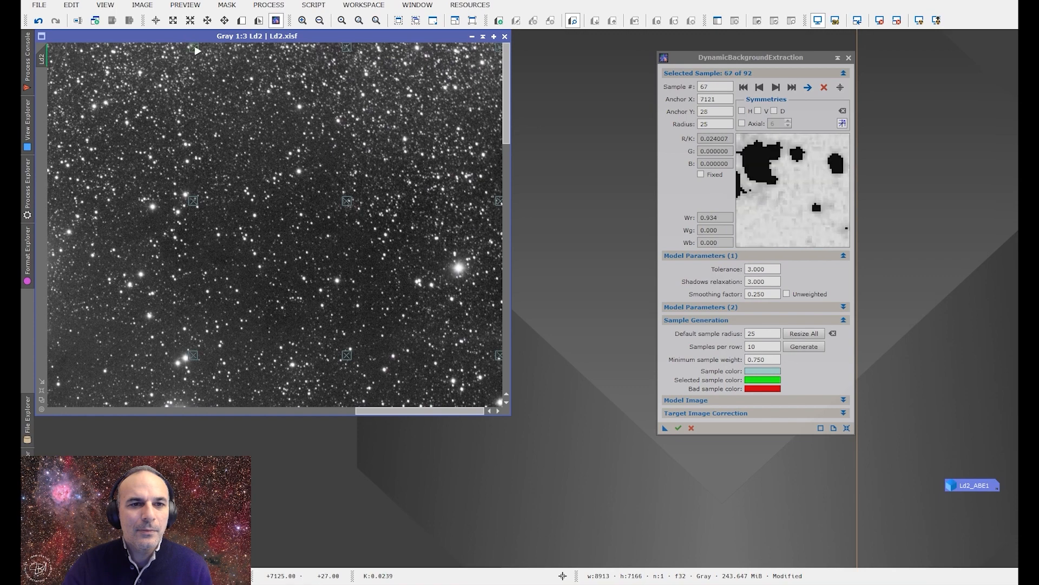
left_click_drag(201, 51, 198, 55)
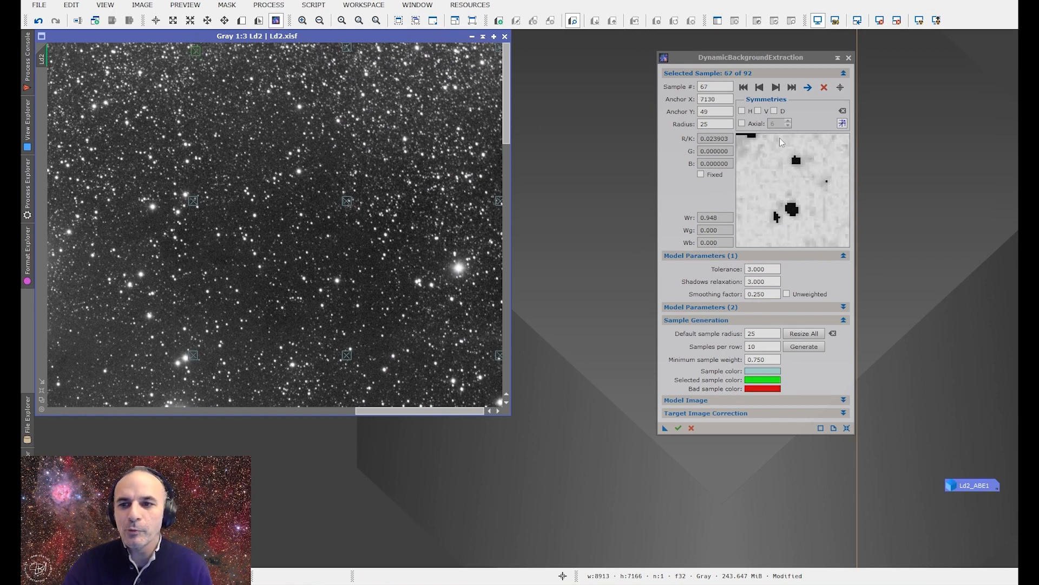
Step: Reposition sample 76 to anchor 7938, 25 and sample 77 below it to anchor 7863, 926
left_click_drag(398, 416, 399, 415)
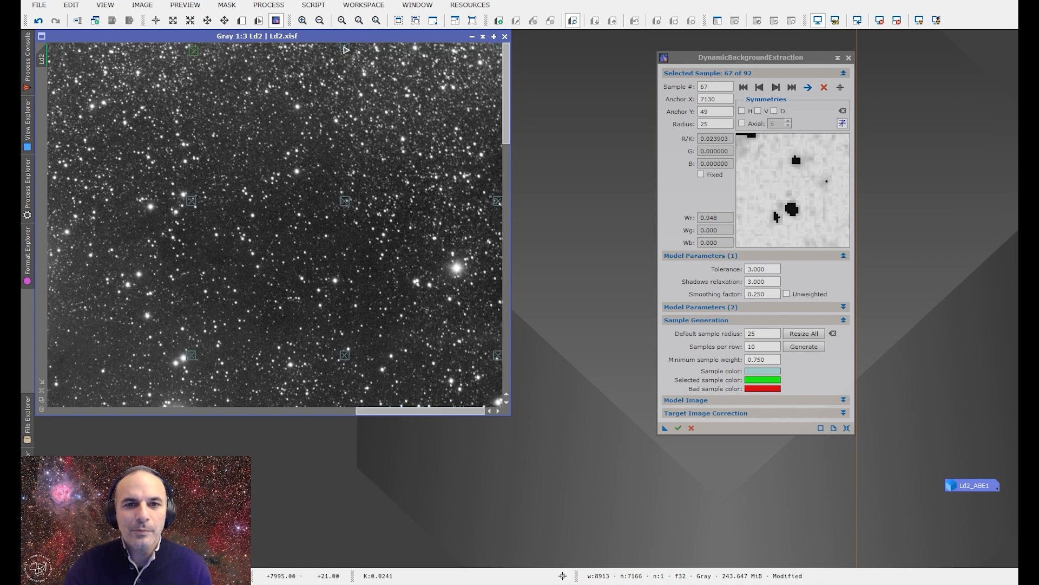
left_click_drag(345, 47, 333, 46)
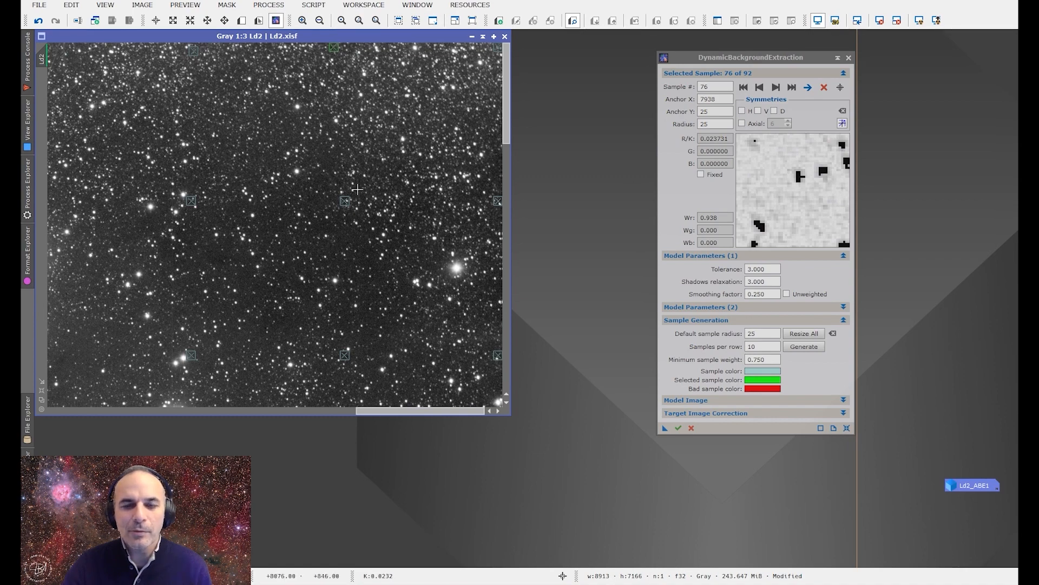
left_click_drag(347, 205, 323, 207)
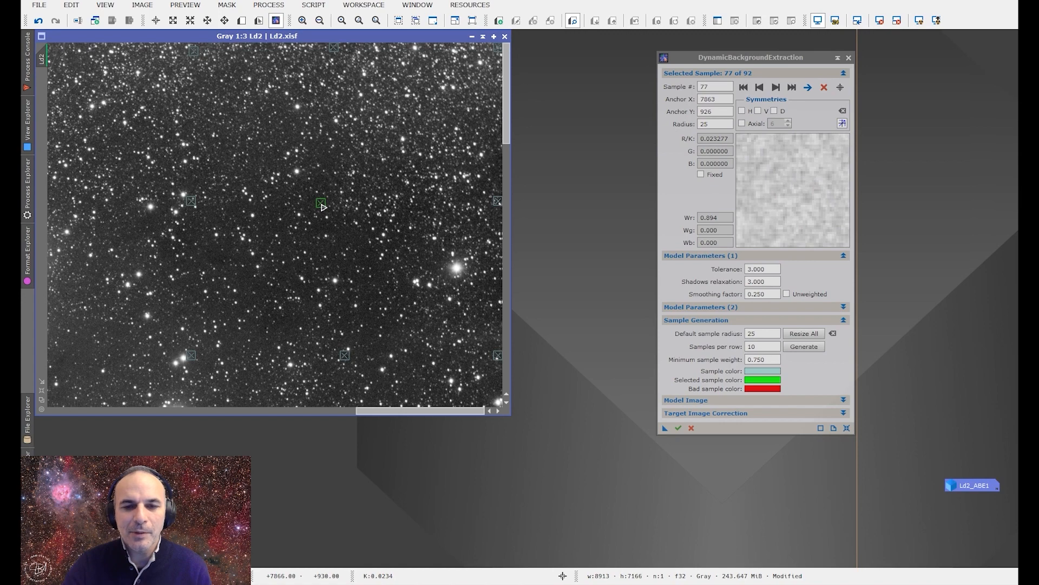
Step: Reposition samples 68 (7115, 1019), 86 (8887, 803), 78 (8046, 1804), 87 (8887, 1948) and 69 (7220, 1819) onto star-free background
left_click_drag(194, 204, 194, 220)
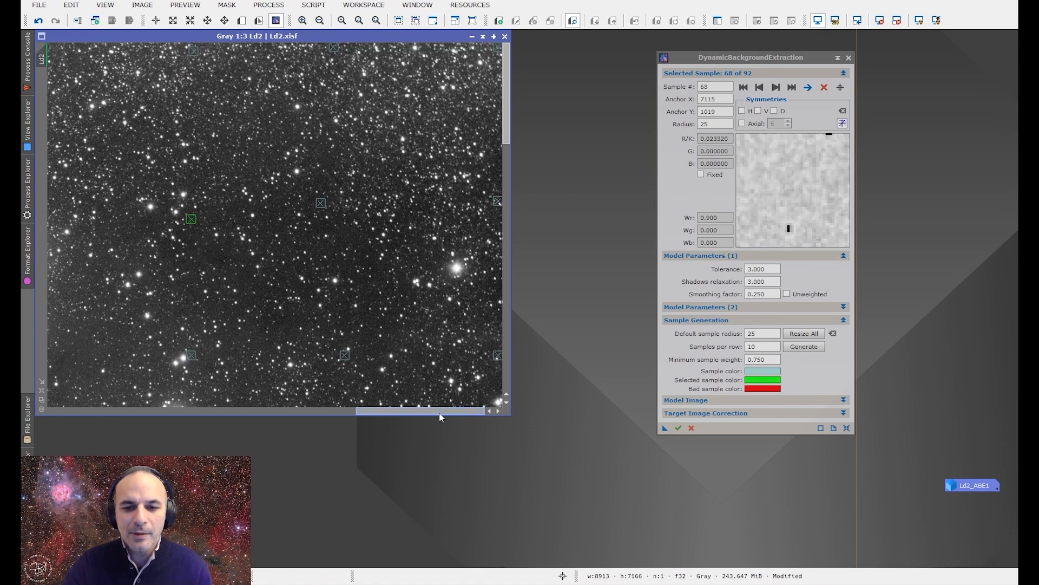
left_click_drag(500, 205, 499, 184)
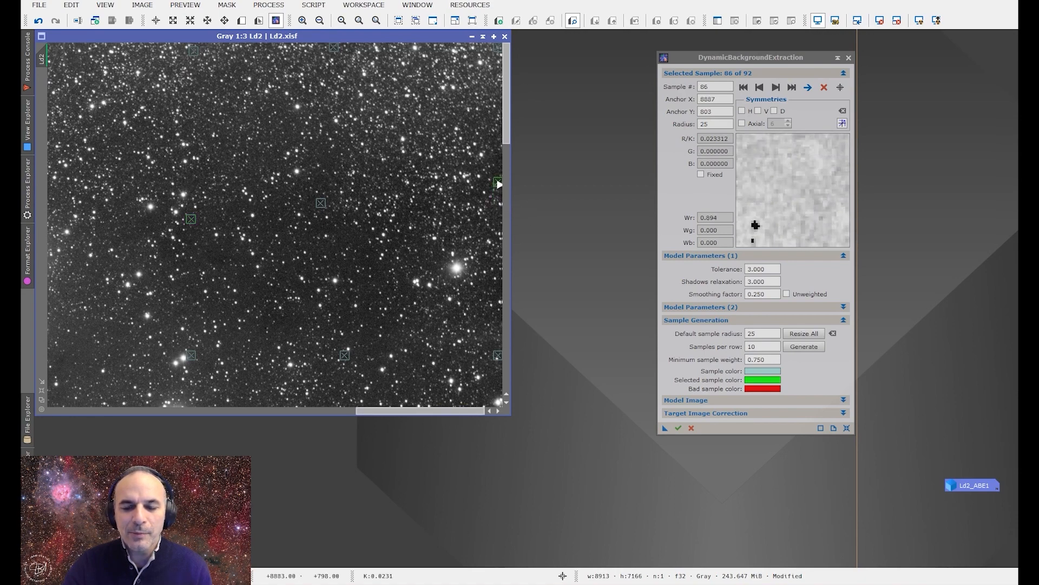
left_click_drag(505, 131, 499, 191)
left_click_drag(345, 138, 353, 139)
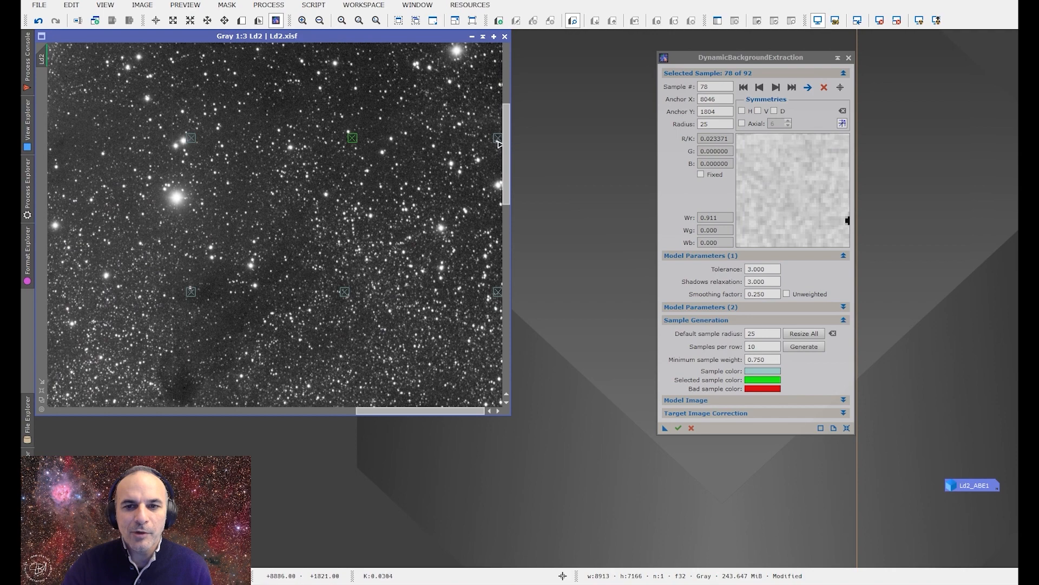
left_click_drag(498, 142, 497, 162)
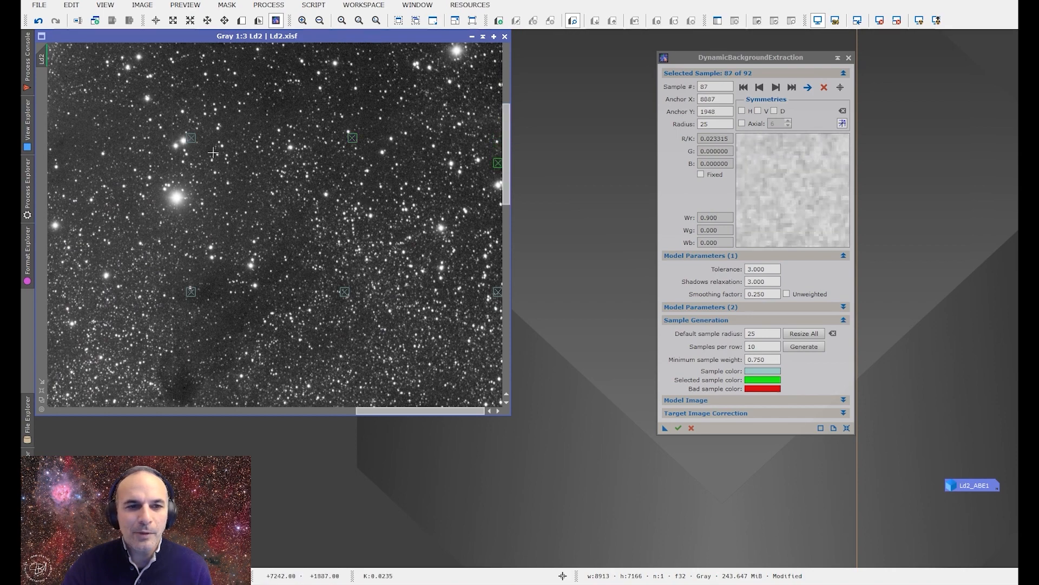
left_click_drag(192, 141, 211, 144)
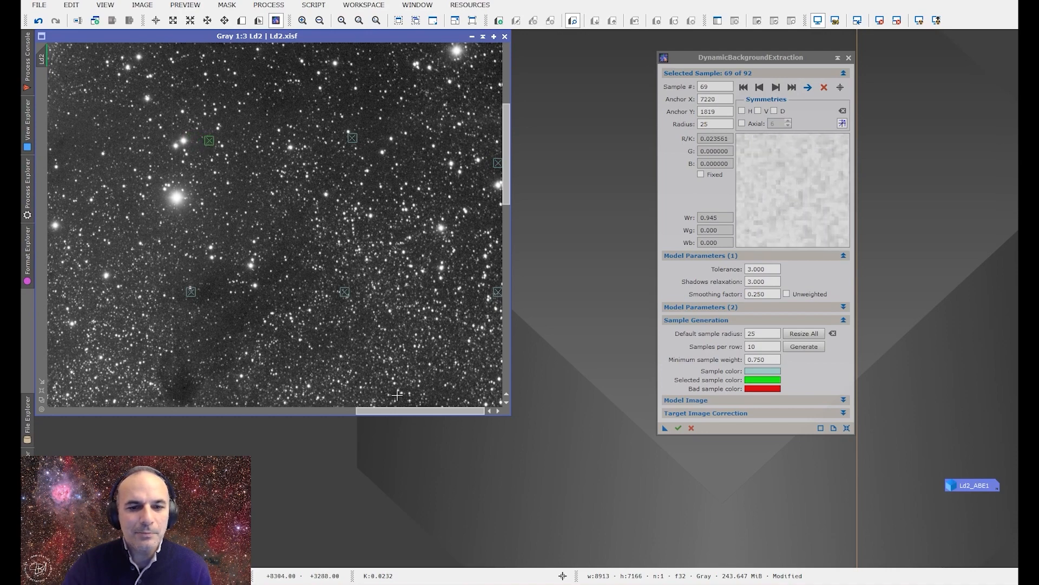
Step: Reposition sample 60 to anchor 6318, 1807, sample 61 to 6036, 2645 and sample 70 to 7193, 2702
left_click_drag(409, 411, 331, 410)
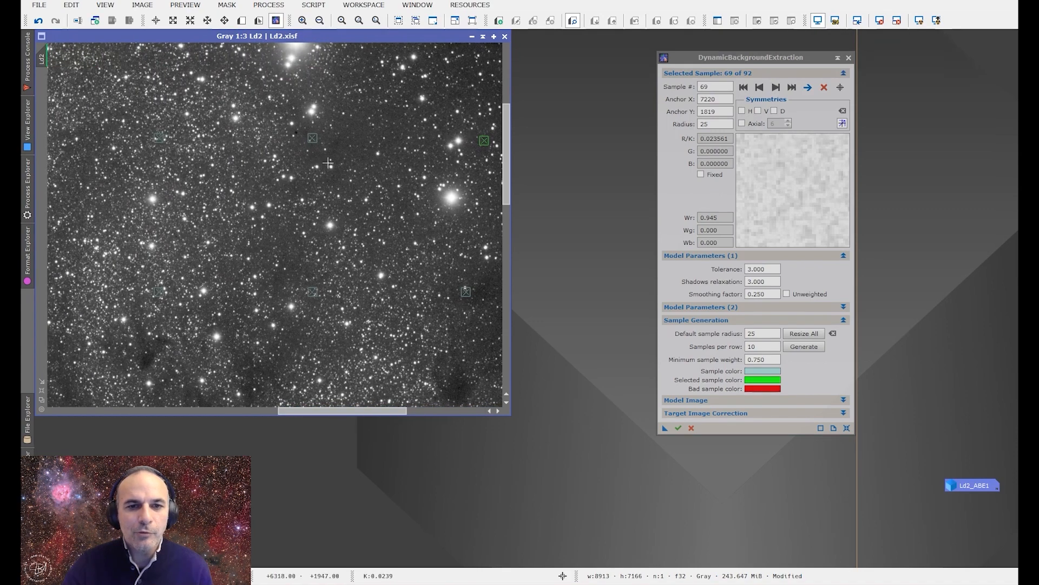
left_click_drag(313, 138, 328, 141)
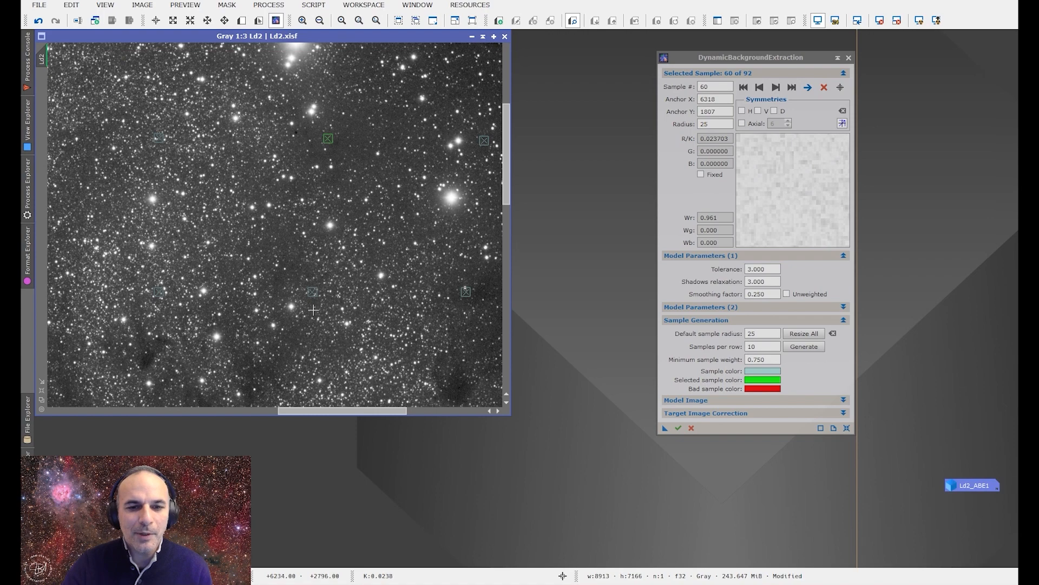
left_click_drag(315, 296, 279, 283)
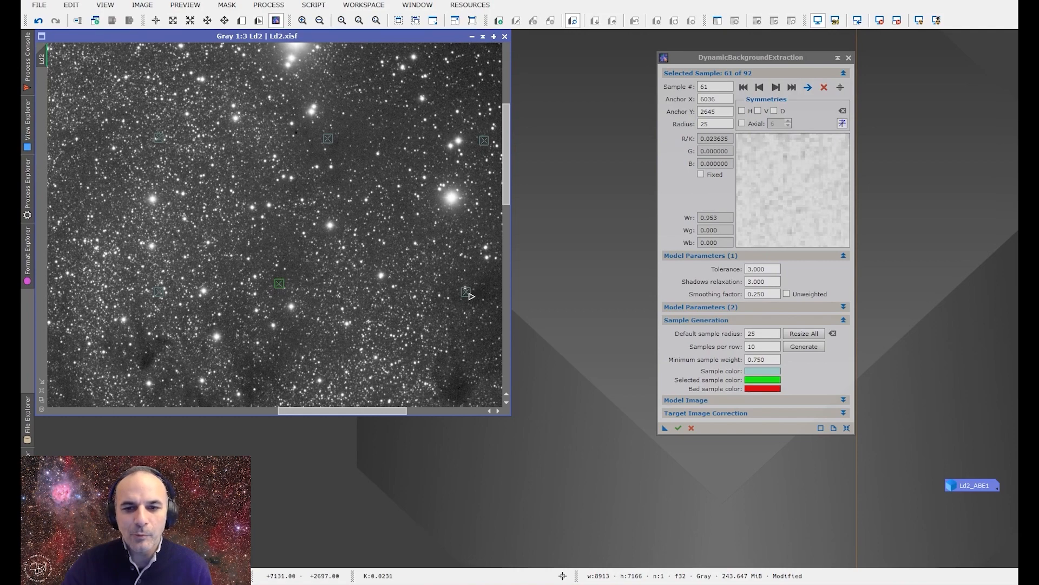
left_click_drag(470, 295, 482, 297)
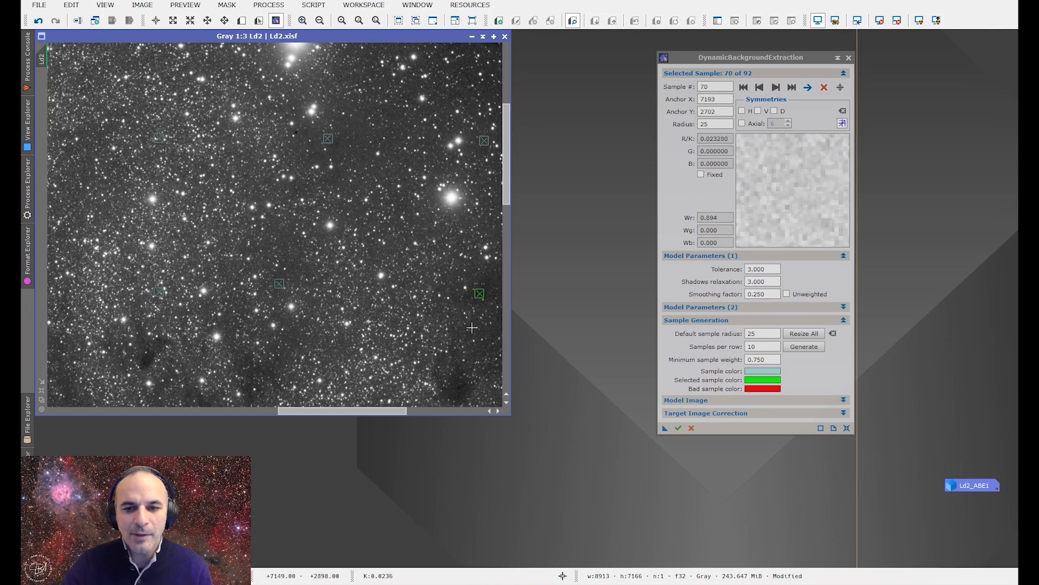
left_click_drag(379, 411, 286, 406)
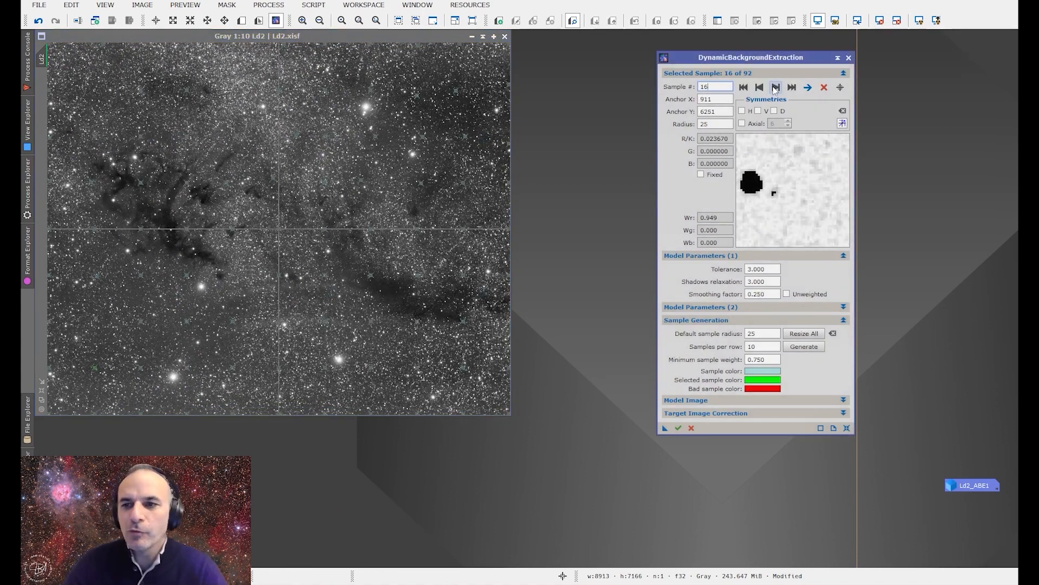
Step: Check samples 13 to 16 one by one for stars and reposition sample 16 to anchor 931, 6241
left_click(759, 87)
left_click(759, 88)
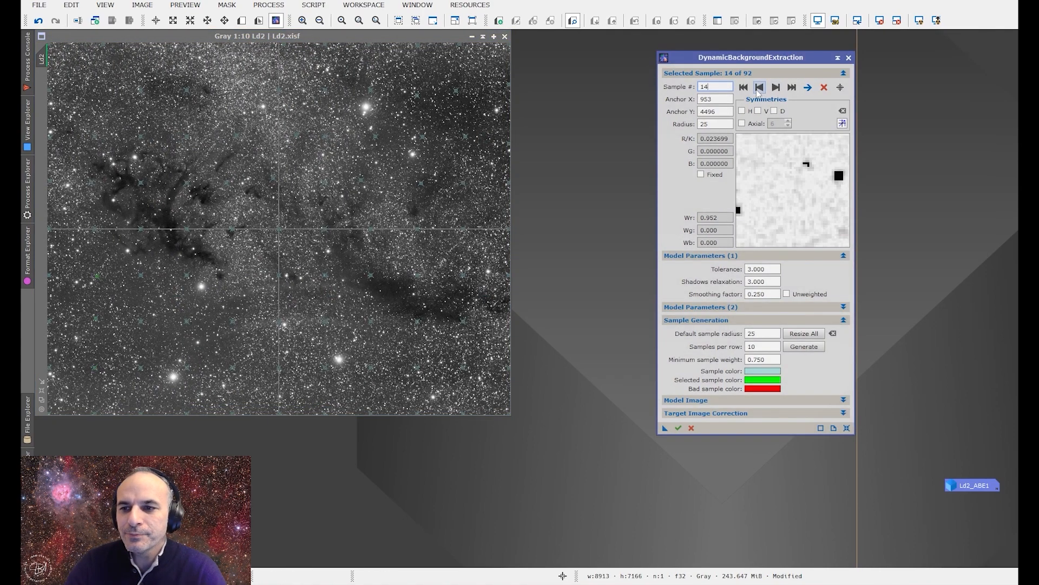
left_click(759, 88)
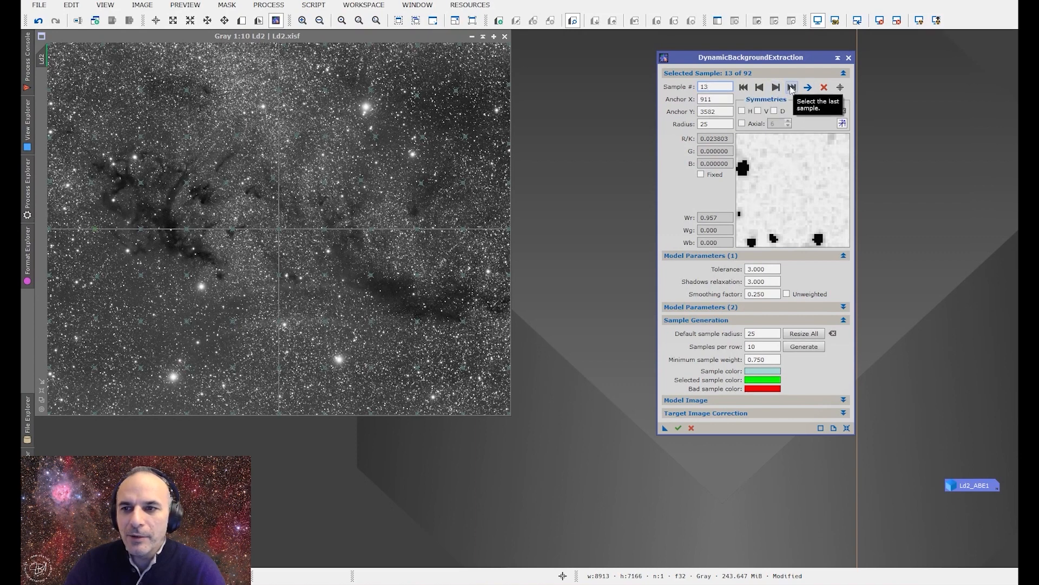
left_click(777, 89)
left_click(776, 89)
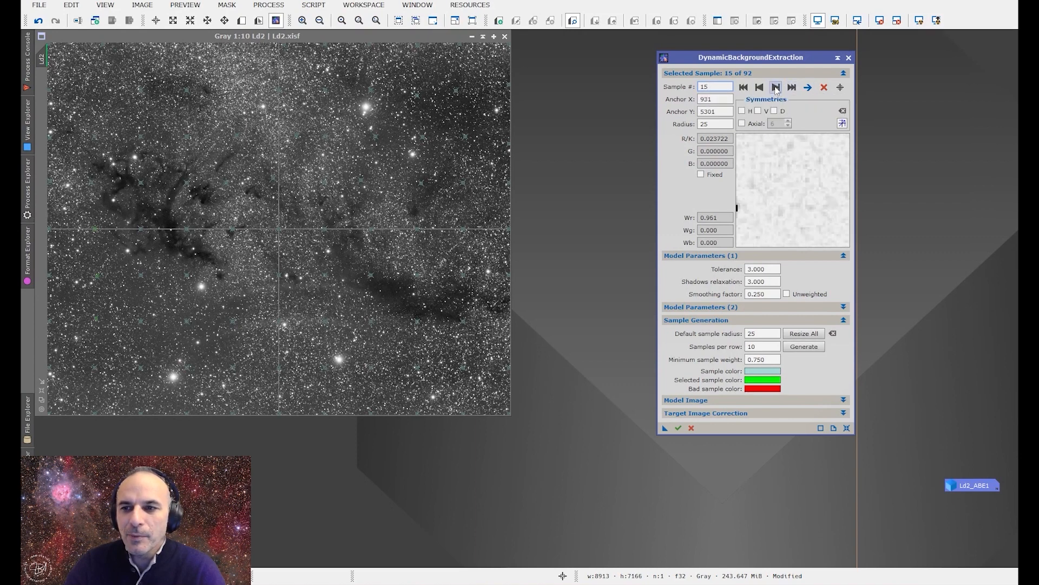
left_click(776, 89)
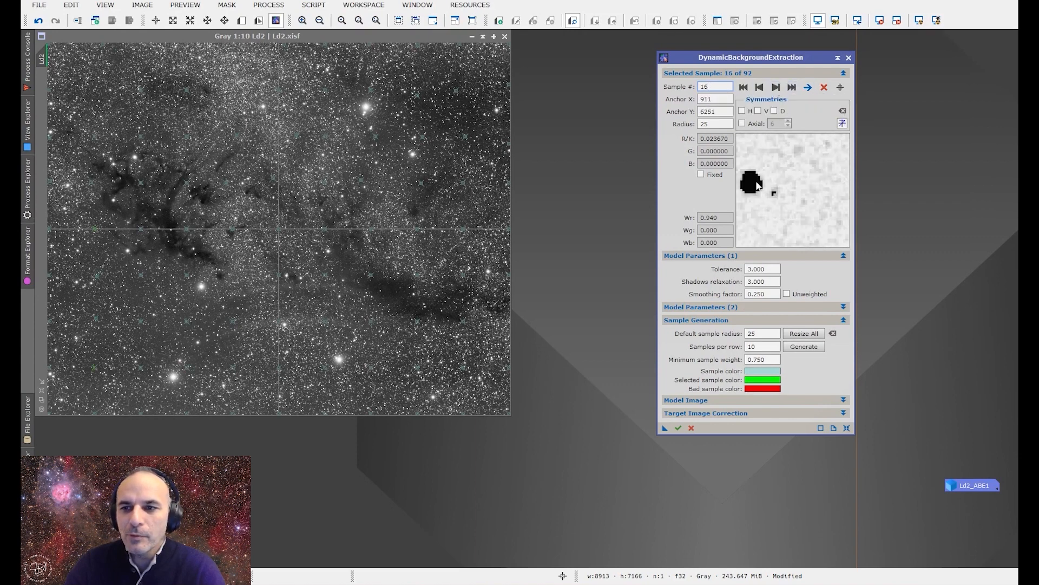
left_click(98, 371)
left_click_drag(98, 370, 98, 371)
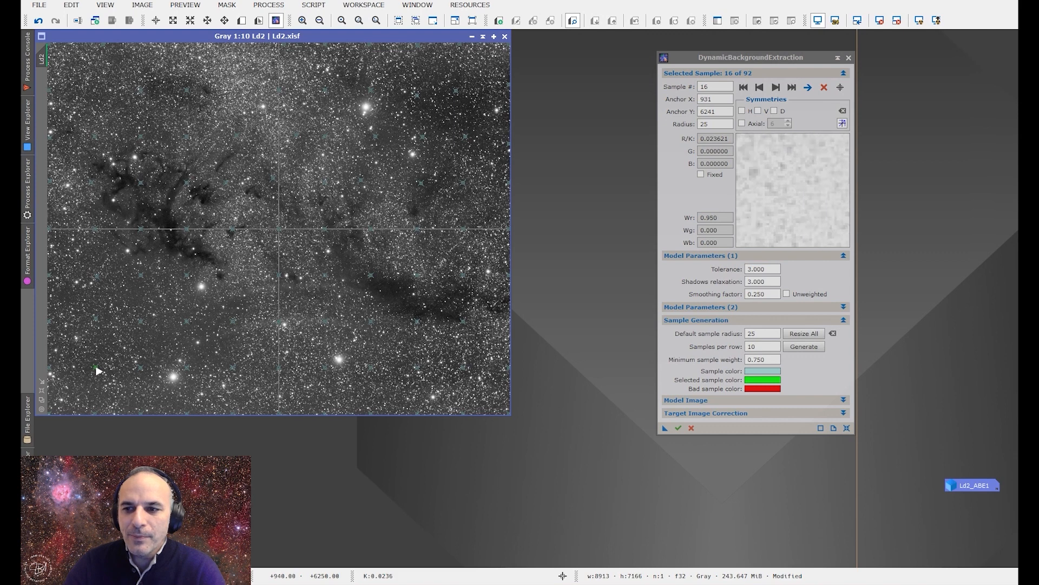
Step: Reposition sample 17 near the image's lower edge to the star-free spot at anchor 792, 7101
left_click(778, 87)
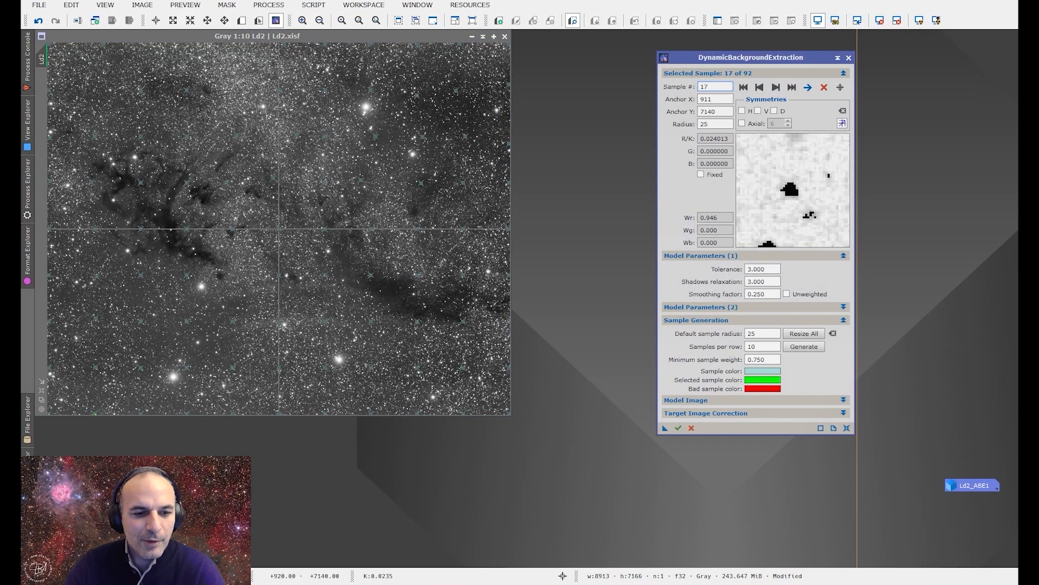
left_click_drag(96, 413, 94, 411)
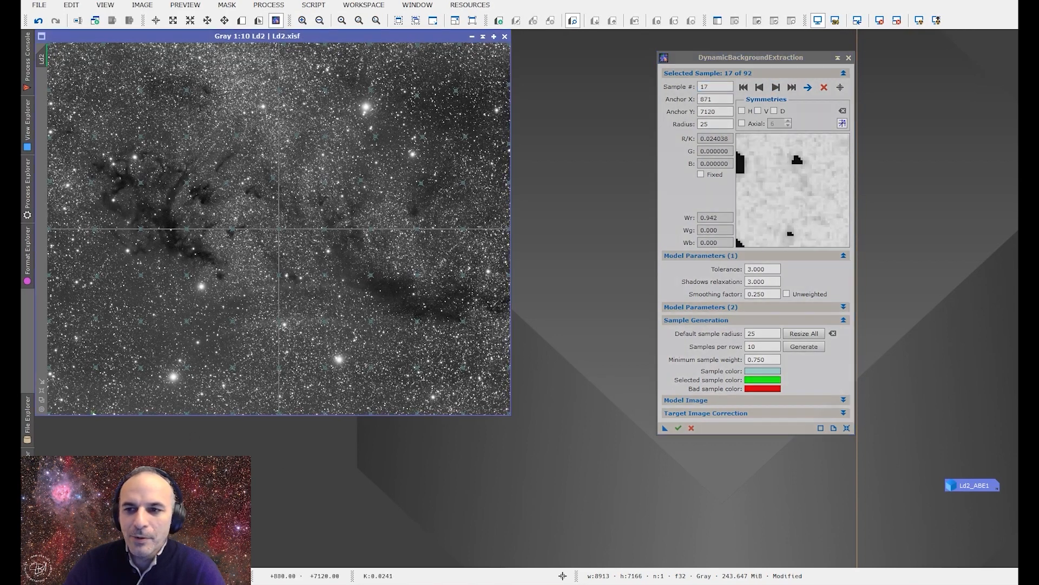
scroll(94, 412, "up", 12)
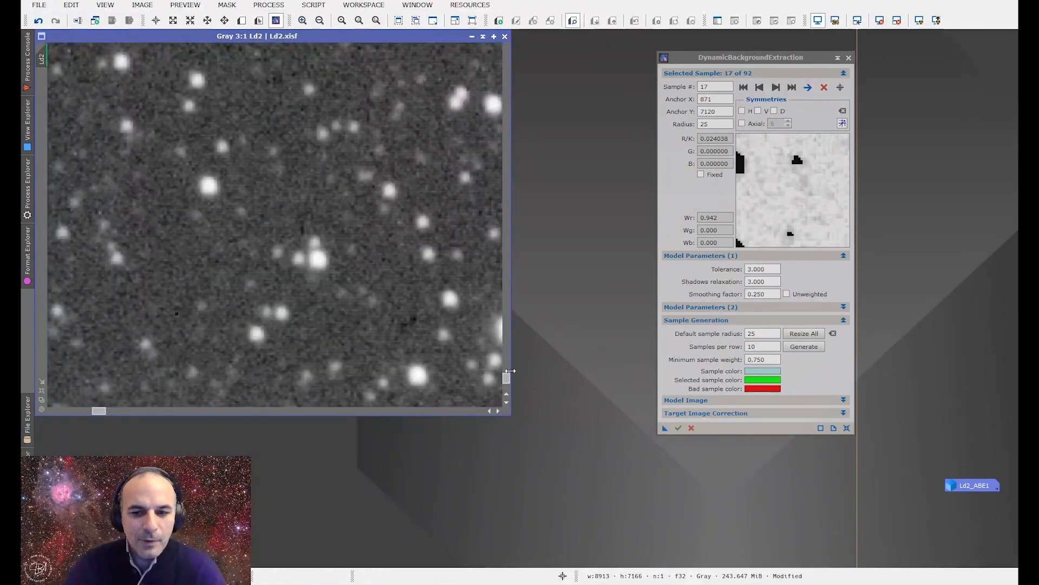
left_click_drag(507, 377, 507, 388)
mouse_move(107, 413)
left_mouse_down()
mouse_move(86, 411)
mouse_move(96, 411)
left_mouse_up()
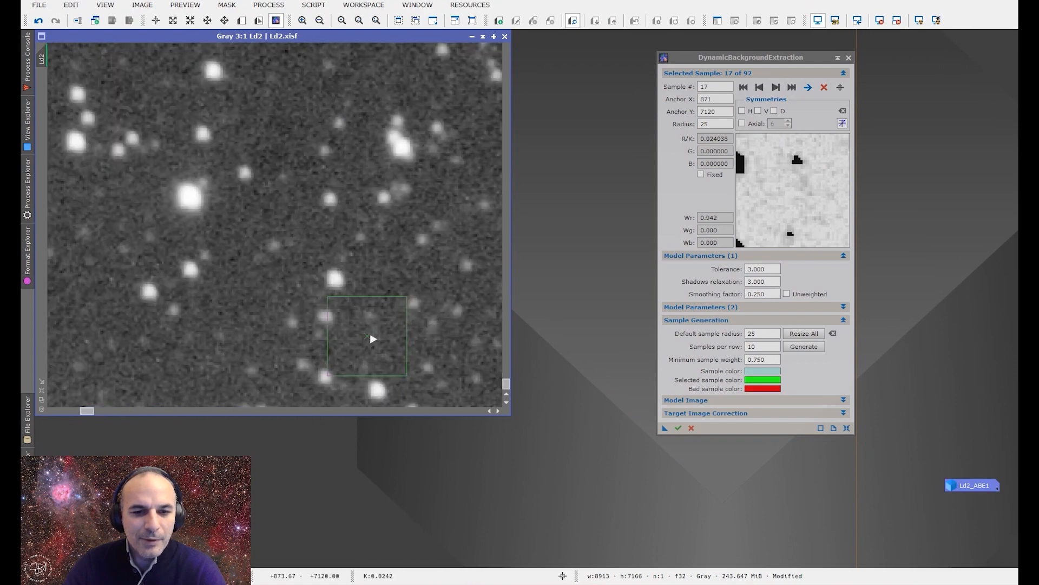
left_click_drag(373, 339, 251, 308)
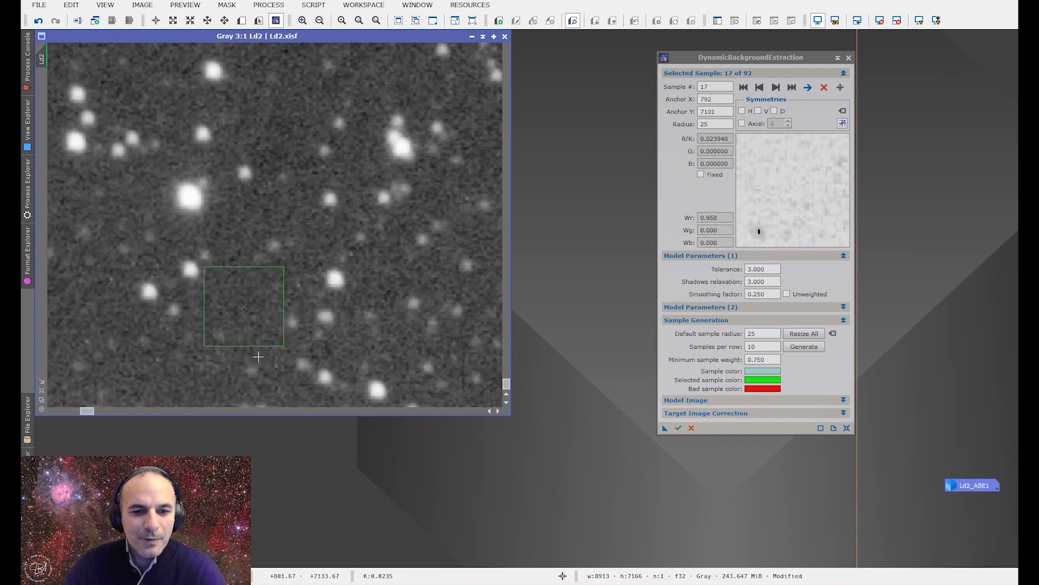
scroll(258, 356, "down", 12)
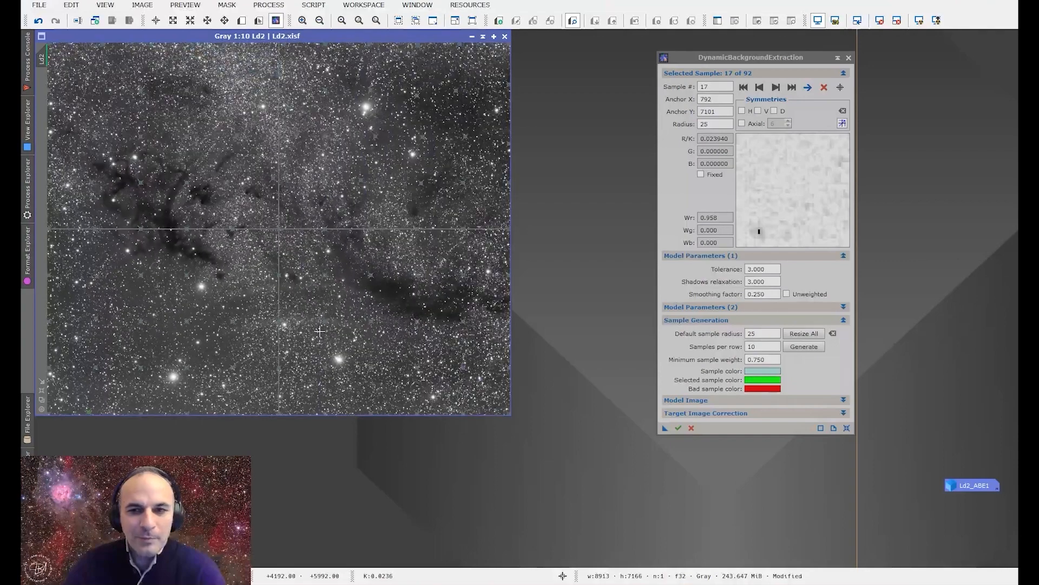
Step: Delete the star-covered sample 42 at anchor 4453, 1795 and place a new sample at anchor 4791, 1779
left_click(776, 86)
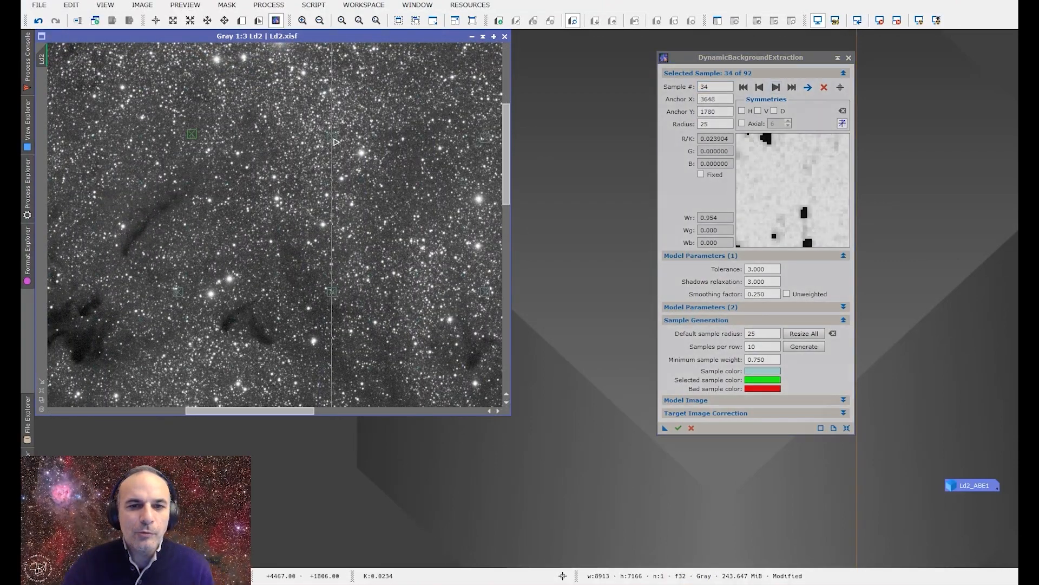
left_click_drag(335, 142, 335, 140)
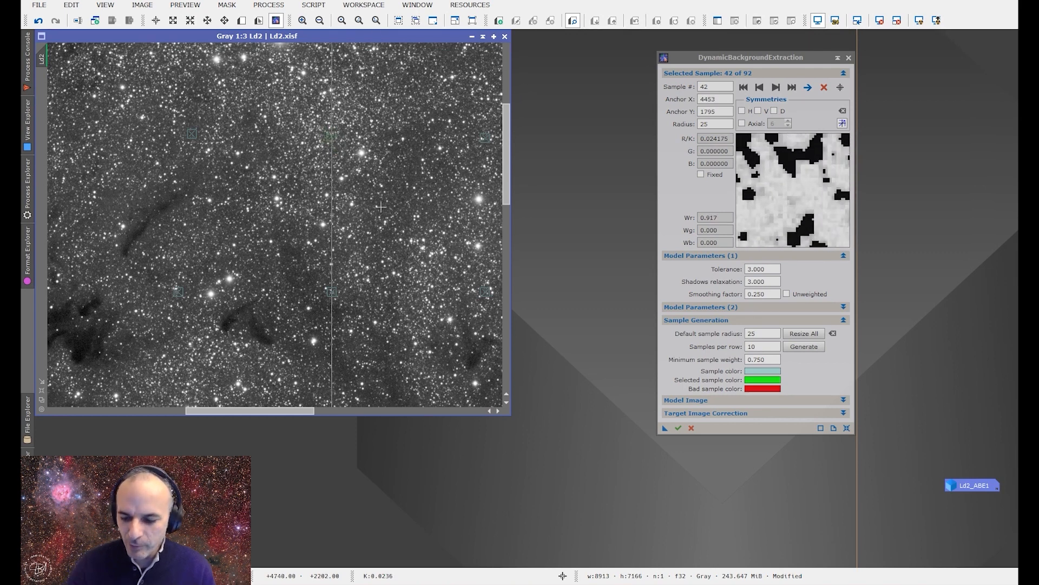
key("Delete")
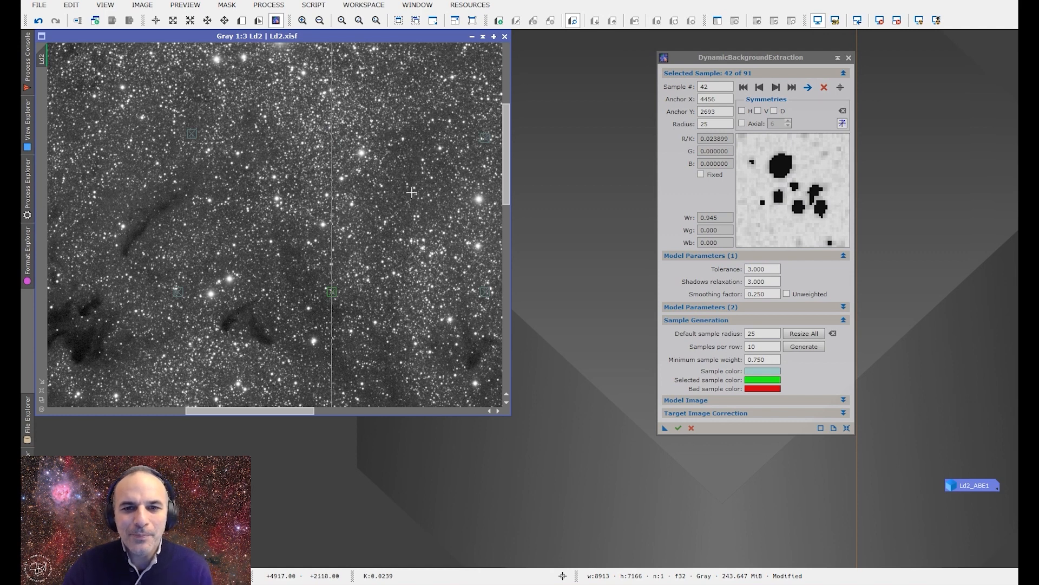
left_click(386, 133)
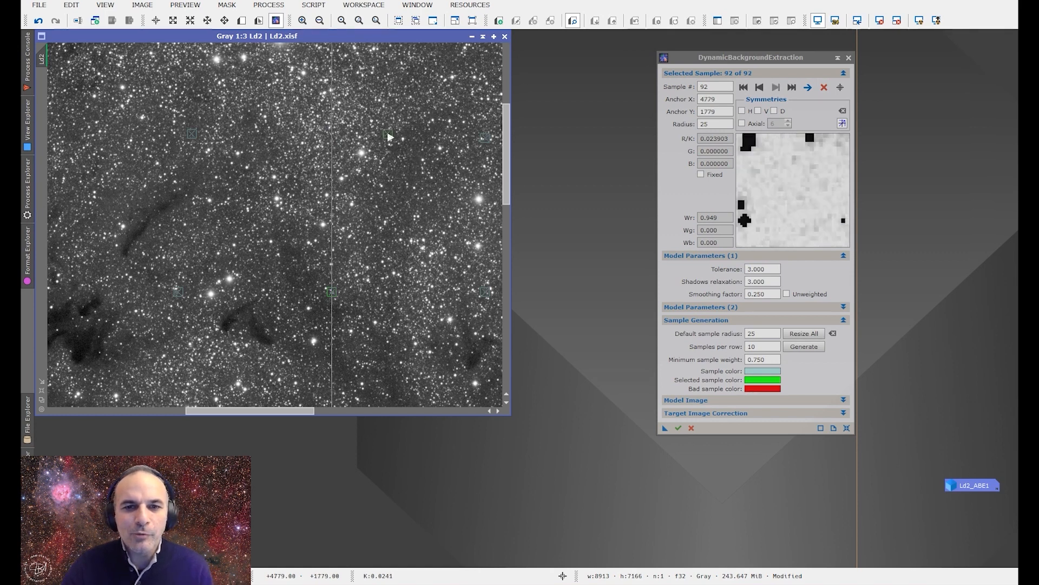
left_click_drag(389, 137, 390, 136)
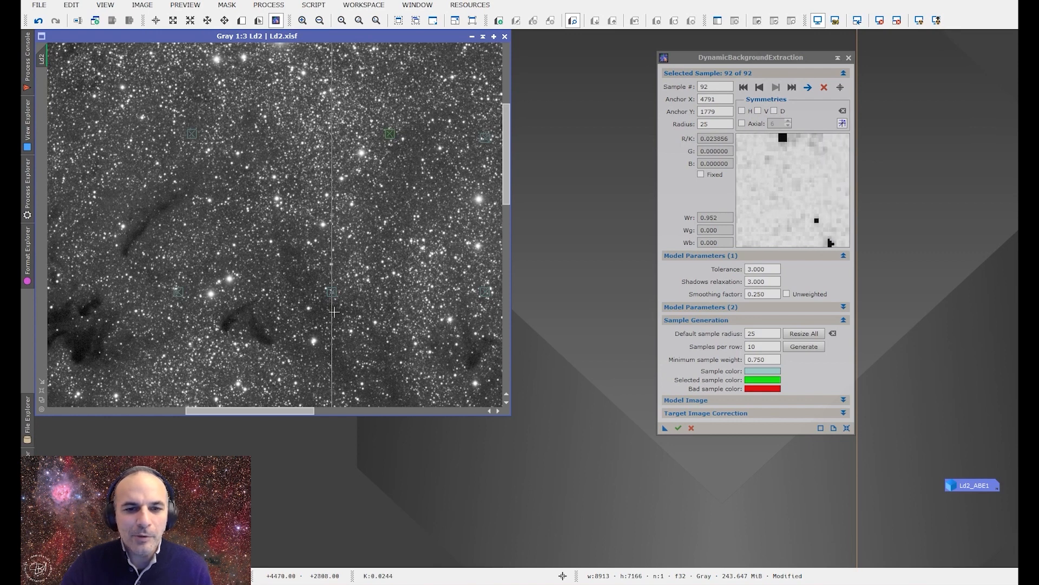
Step: Reposition sample 42 to anchor 4345, 2606, sample 35 to 3444, 2699 and sample 3 to 46, 1831, and shift the sample near 912, 2691
left_click_drag(334, 296, 315, 281)
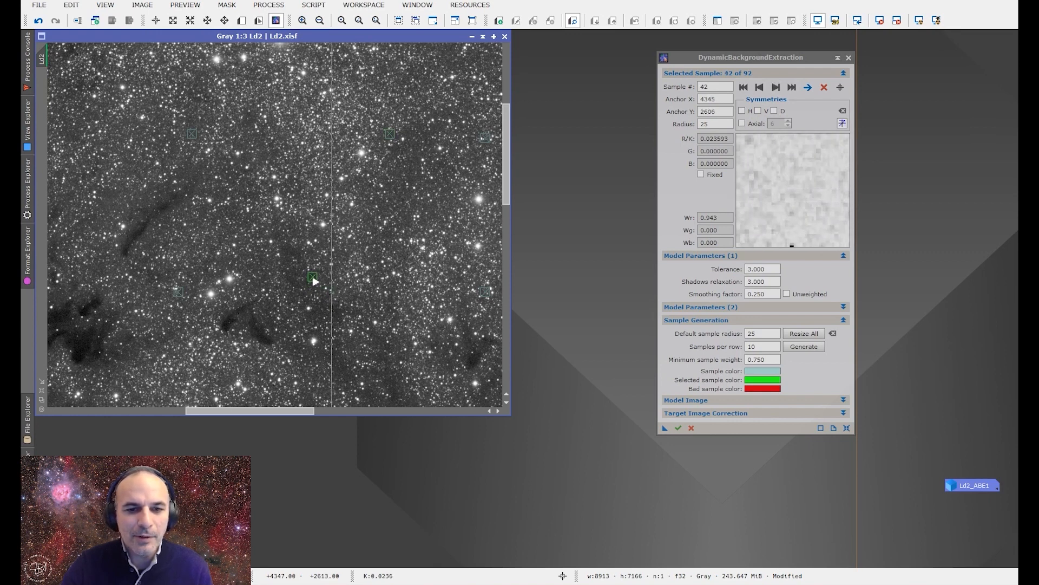
left_click_drag(181, 296, 159, 296)
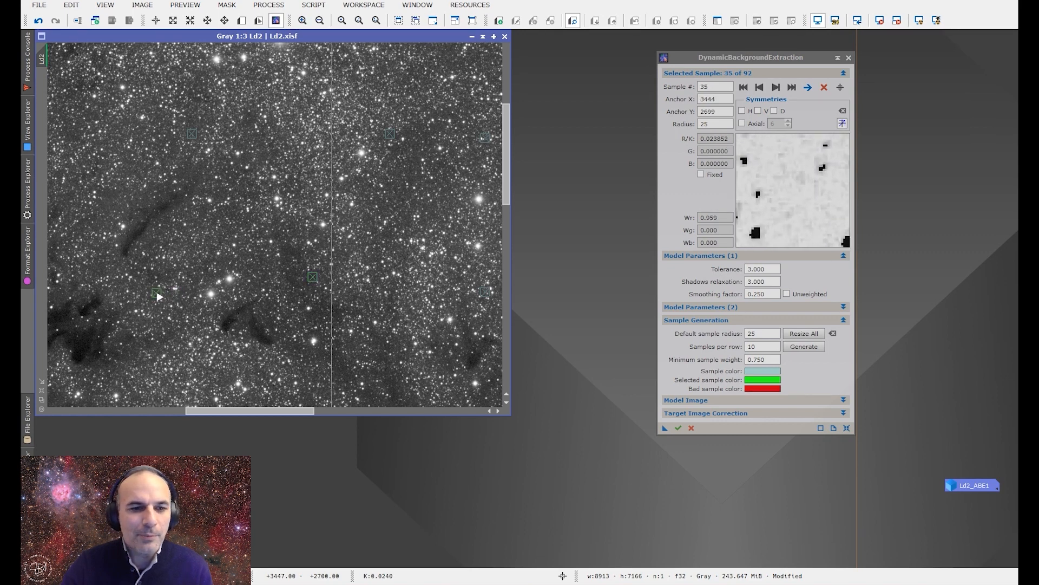
left_click_drag(268, 411, 143, 411)
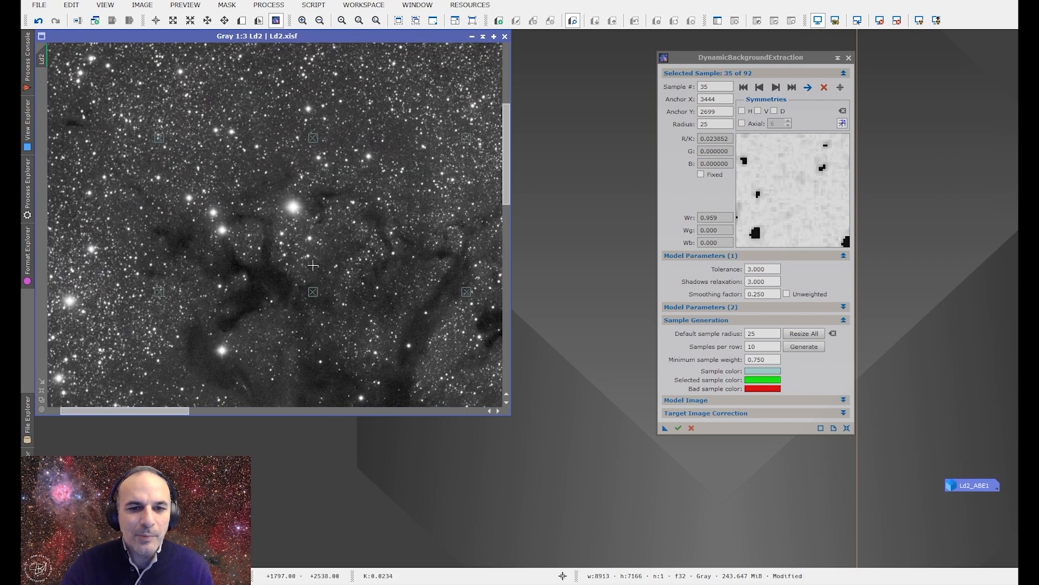
left_click_drag(168, 412, 148, 412)
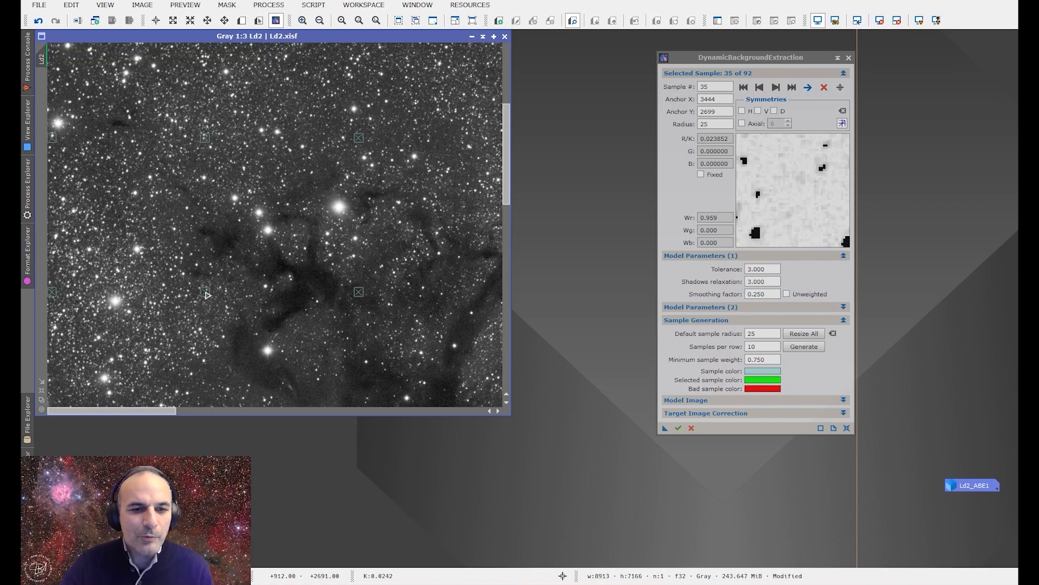
left_click_drag(205, 296, 194, 295)
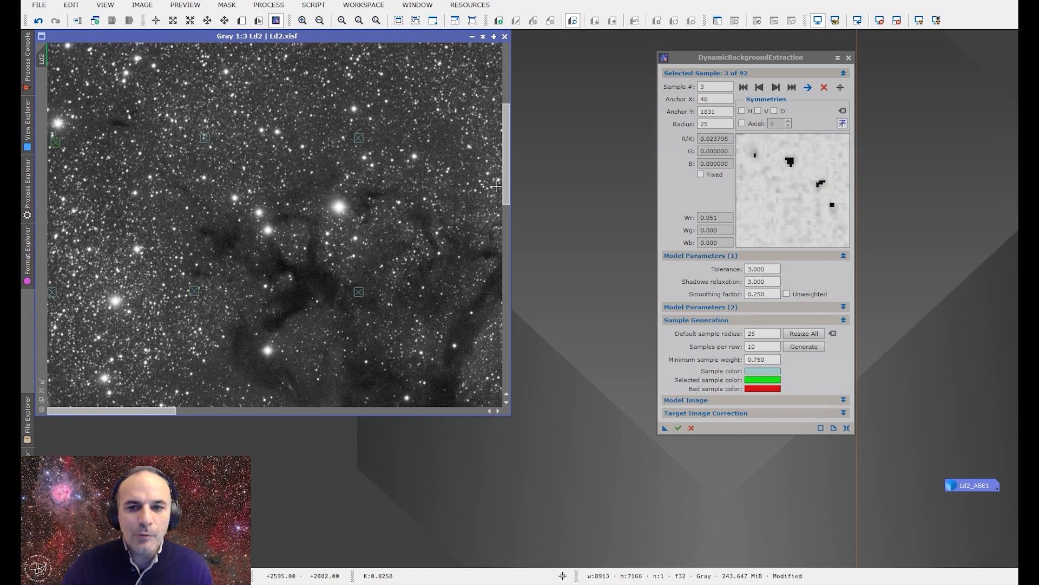
Step: Check the samples across the lower half of Ld2 for stars and reposition sample 54 to anchor 5386, 5237
scroll(497, 186, "down", 10)
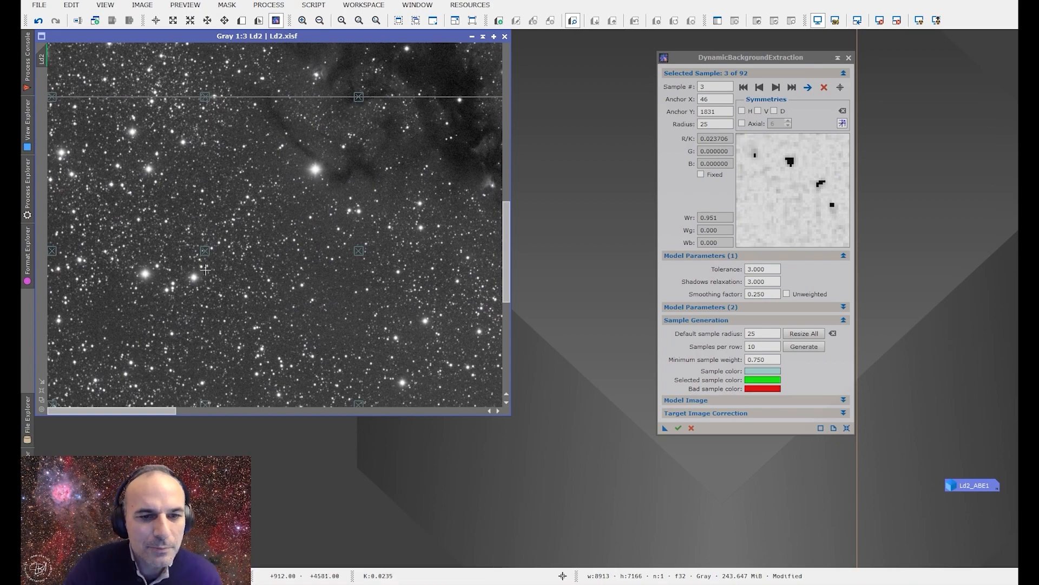
left_click_drag(176, 412, 351, 415)
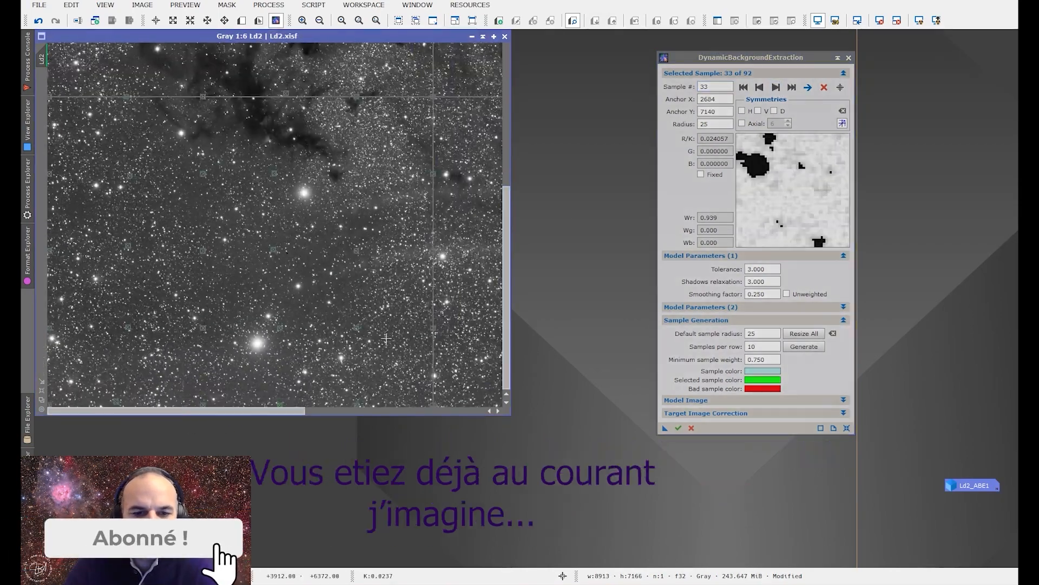
left_click(776, 87)
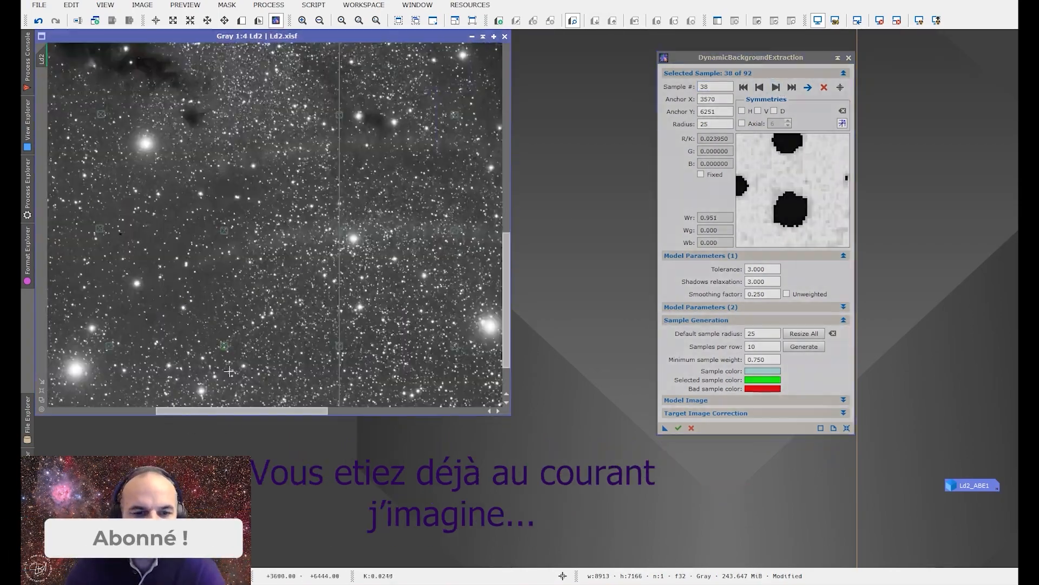
left_click(287, 258)
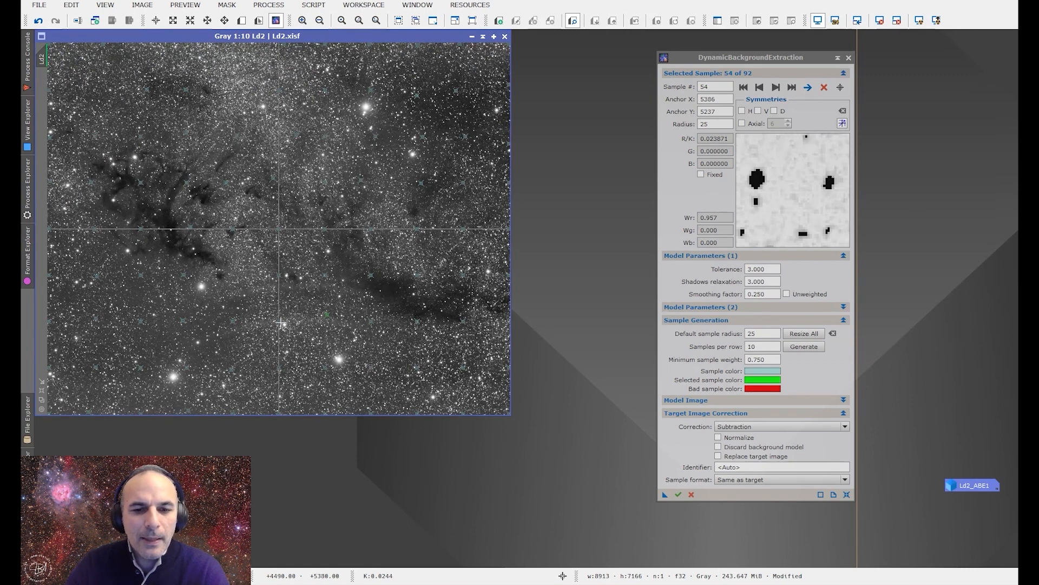
Step: Delete the sample over the upper edge of the lower-right dark nebula in Ld2 and reposition sample 71 to anchor 7095, 5671
left_click(373, 278)
key("Delete")
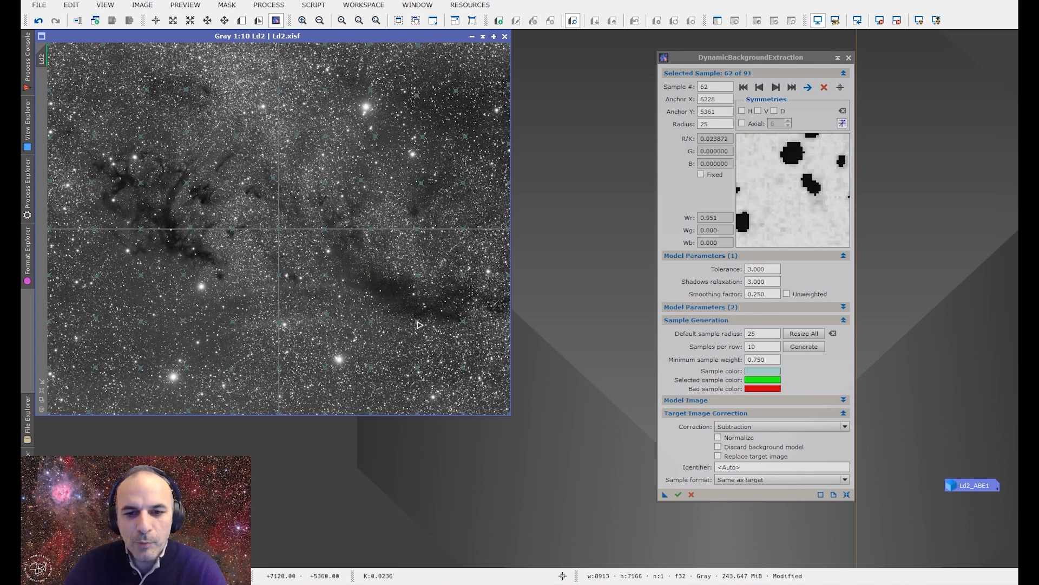
left_click_drag(417, 322, 418, 341)
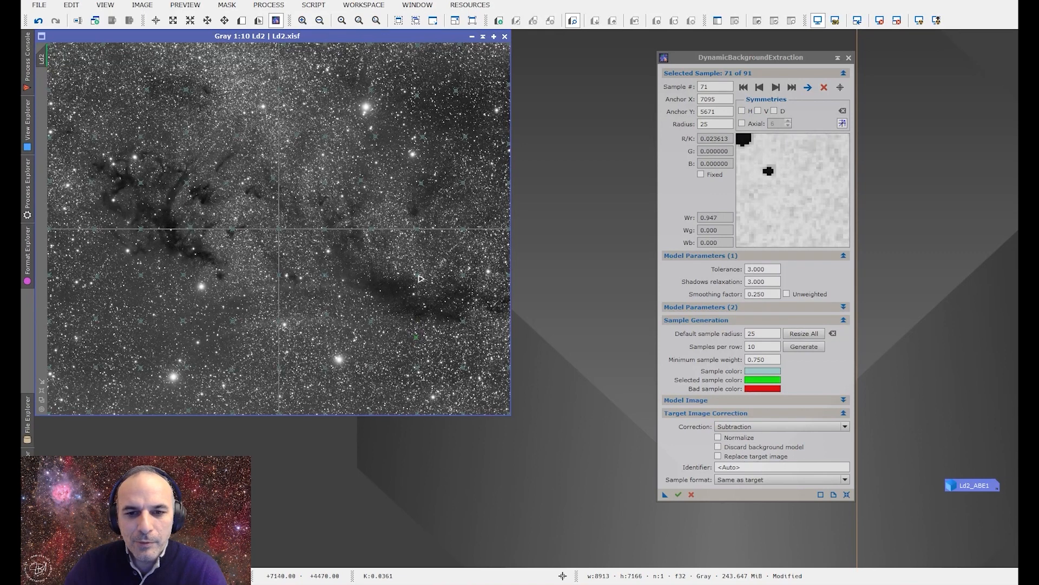
Step: Reposition sample 70 to anchor 6865, 4202, sample 80 to 8311, 5691 and sample 79 to 8211, 4232
left_click(420, 273)
left_click_drag(420, 274, 408, 264)
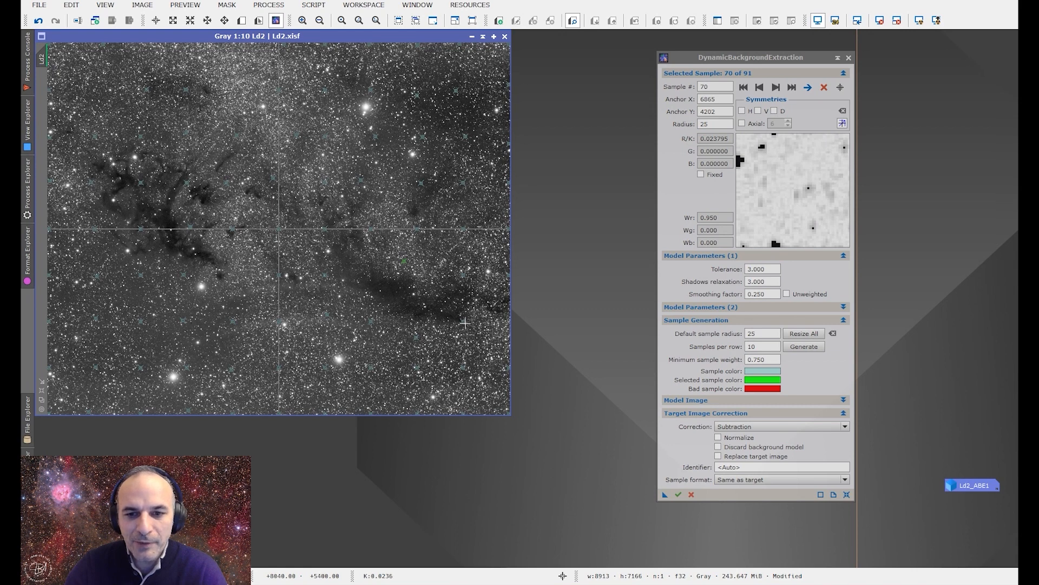
left_click_drag(466, 325, 482, 342)
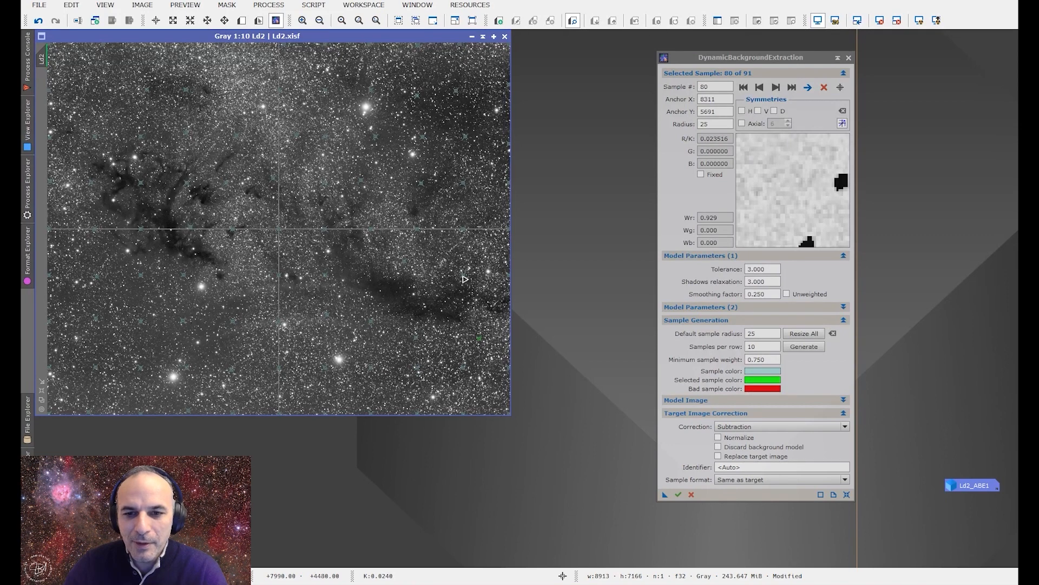
left_click(476, 266)
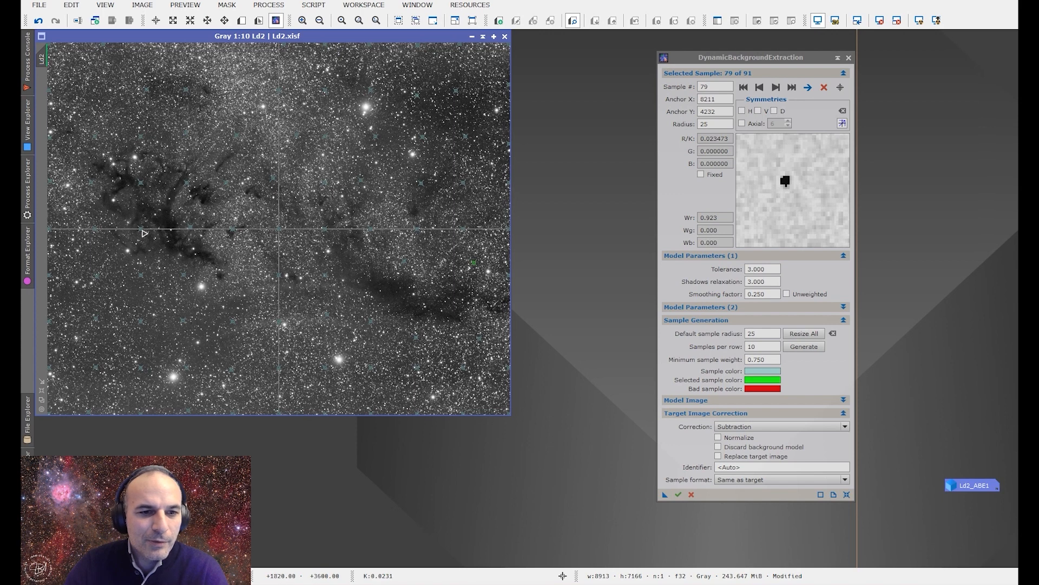
Step: Delete the four samples lying on or beside the large dark nebula in the left half of Ld2
left_click(143, 230)
key("Delete")
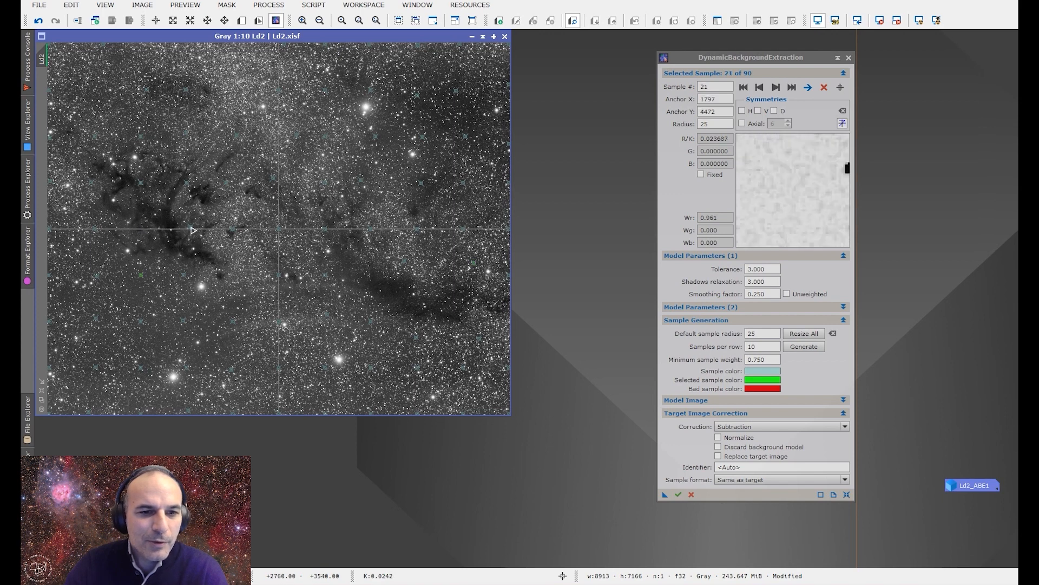
key("Delete")
left_click(187, 184)
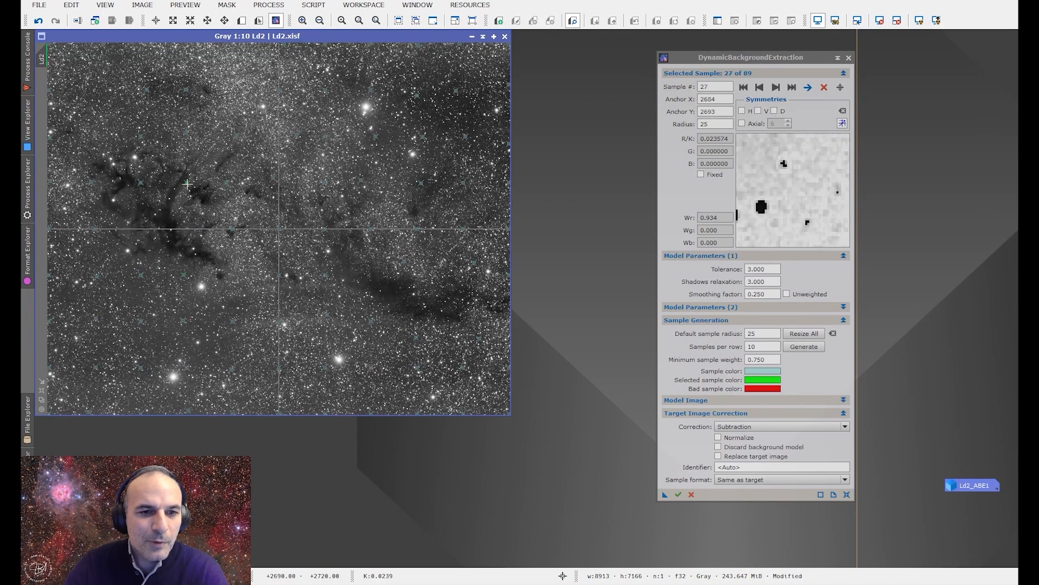
key("Delete")
key("Delete")
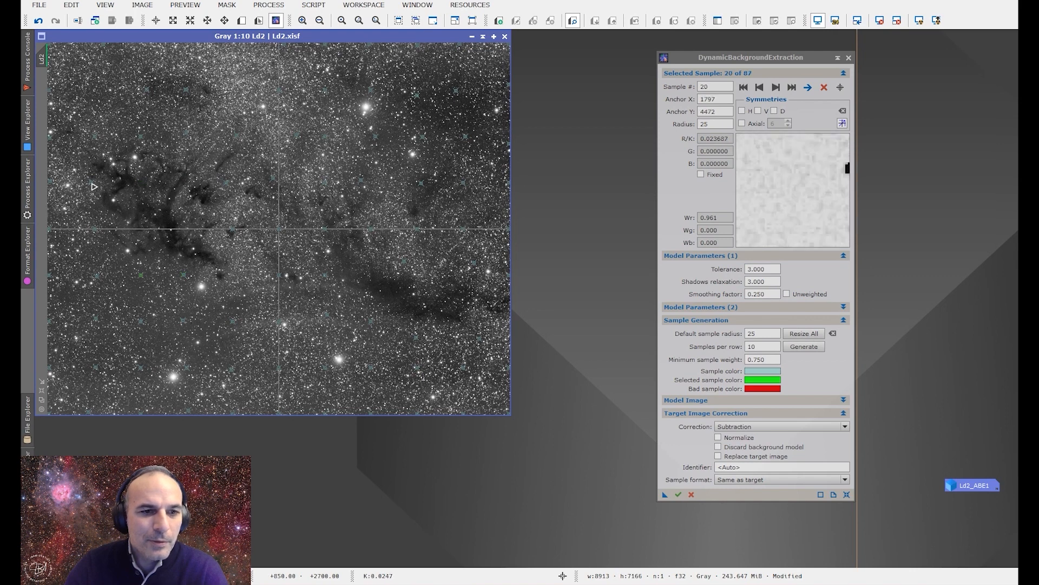
Step: Reposition sample 12 to anchor 618, 2687 and sample 32 to anchor 3524, 3842, away from the dark nebula
left_click_drag(91, 184, 80, 184)
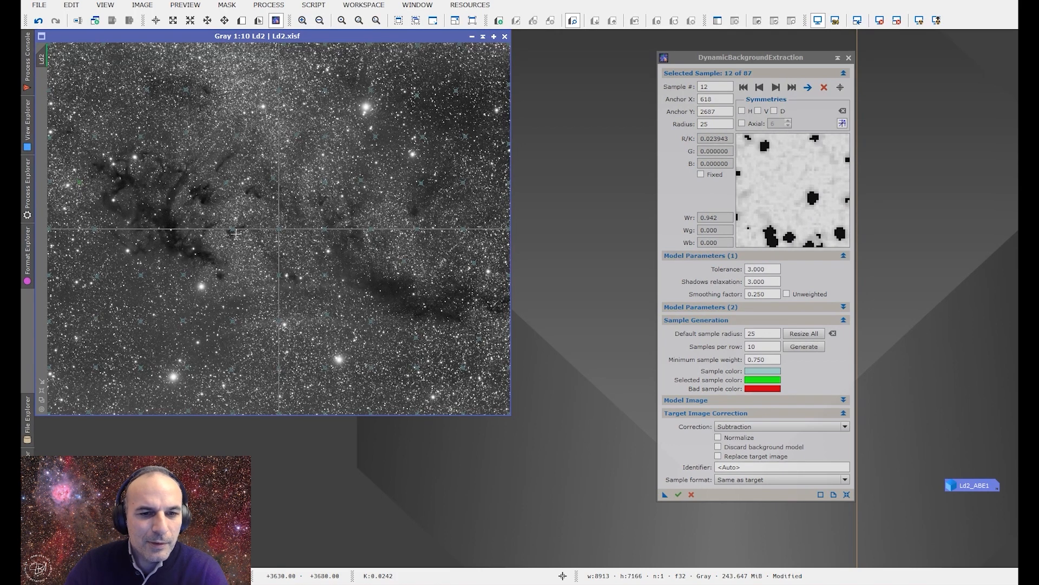
left_click_drag(234, 232, 241, 246)
scroll(241, 246, "up", 4)
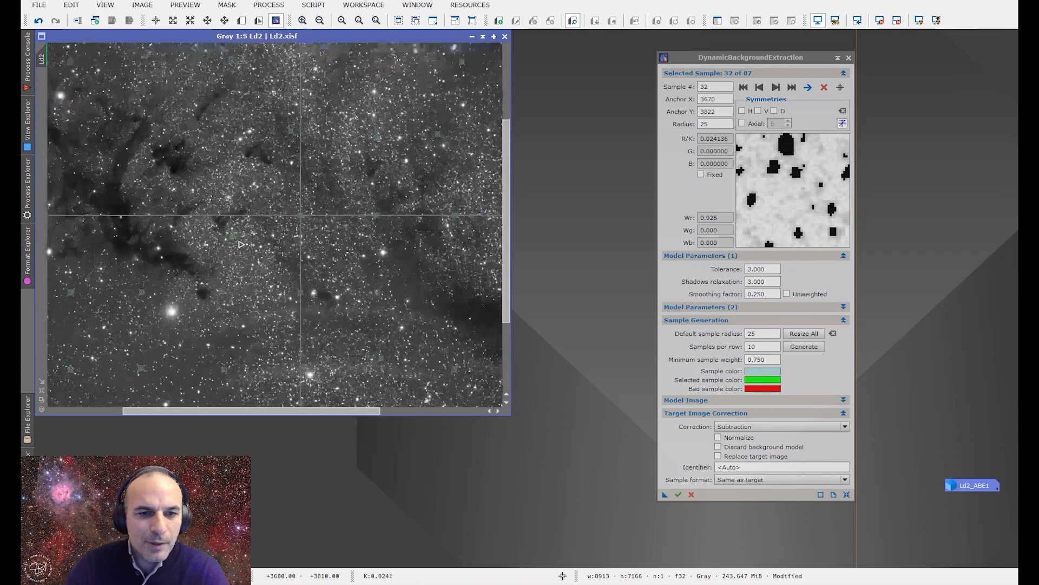
scroll(238, 240, "up", 1)
scroll(222, 238, "up", 1)
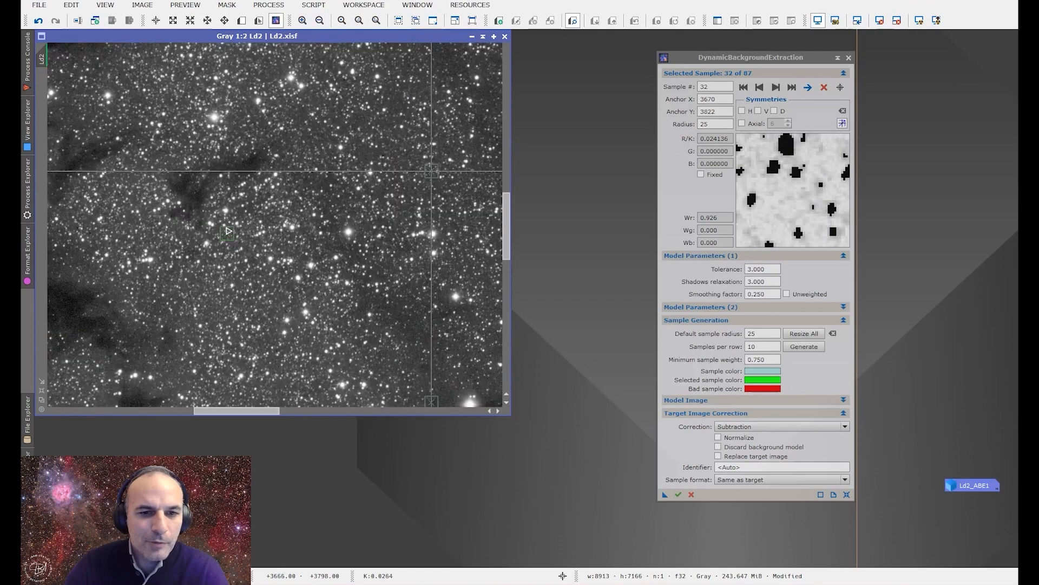
left_click_drag(223, 243, 191, 243)
scroll(195, 246, "down", 6)
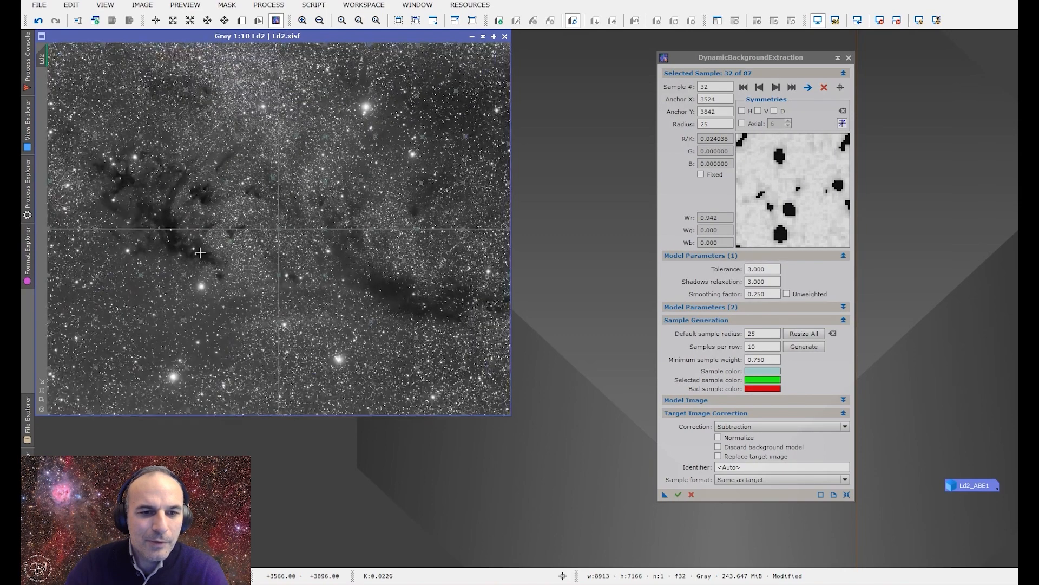
scroll(163, 265, "down", 1)
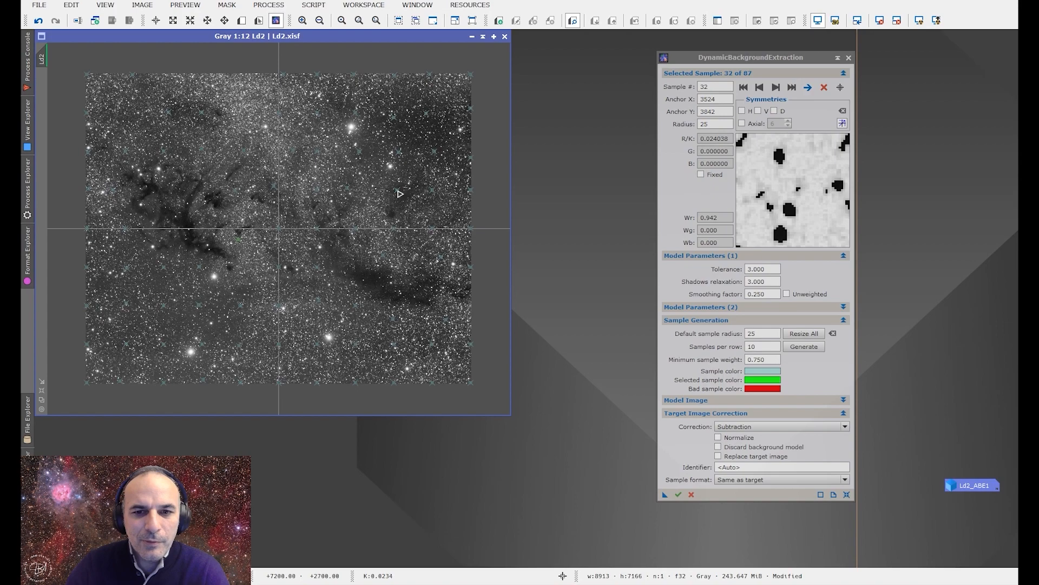
Step: Reposition sample 64 near the dark cloud in the right half of Ld2 to anchor 7178, 2516
scroll(400, 193, "up", 6)
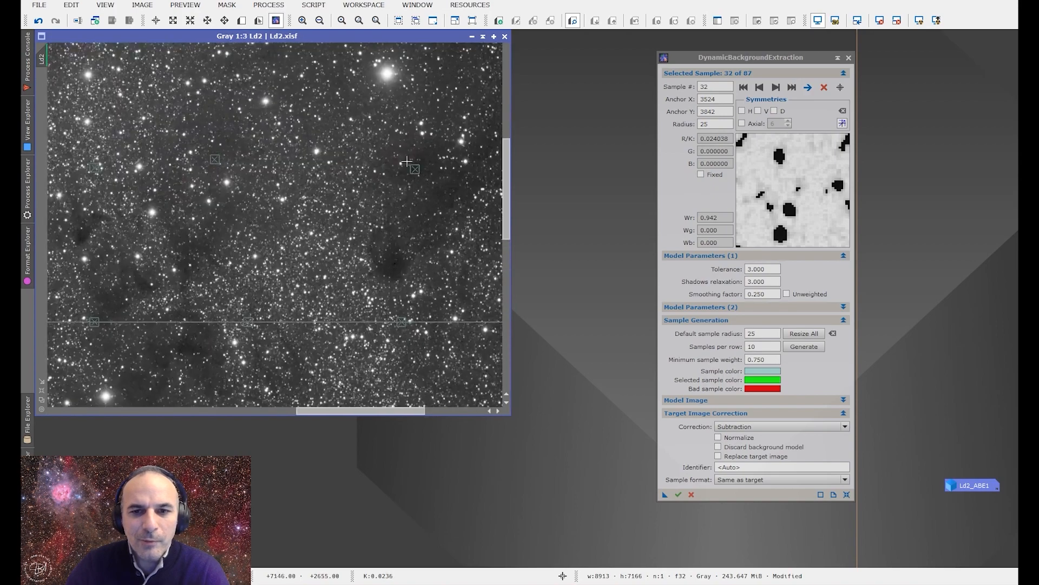
left_click_drag(417, 170, 415, 138)
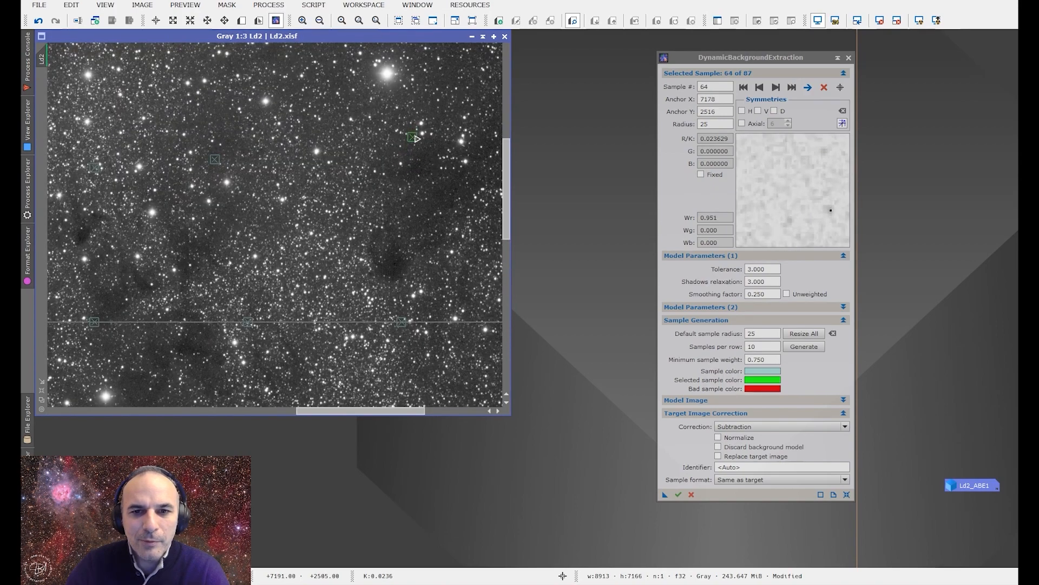
scroll(305, 234, "down", 5)
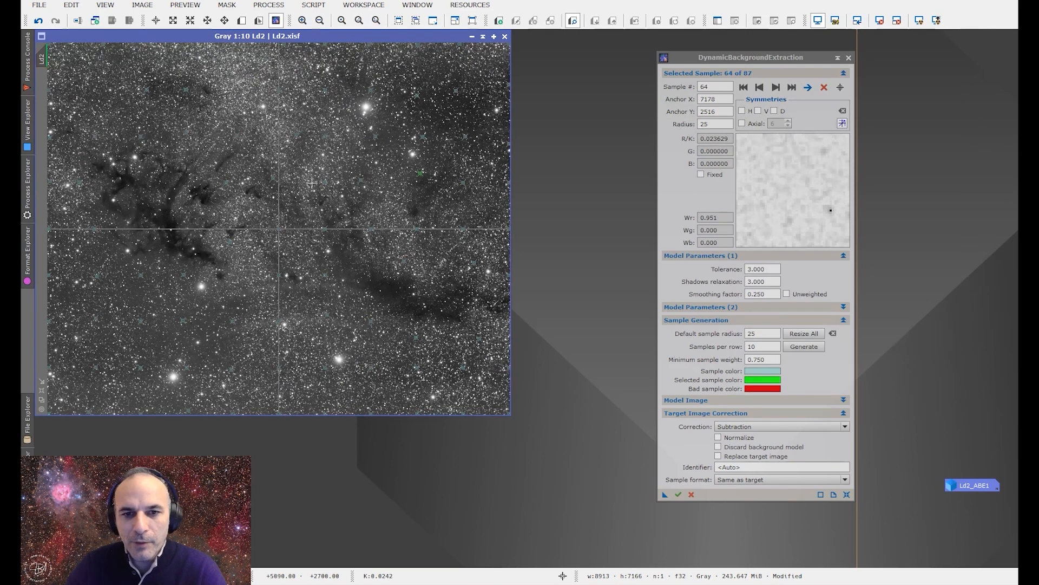
Step: Keep the target image correction at Subtraction and run the background extraction on Ld2
left_click(739, 425)
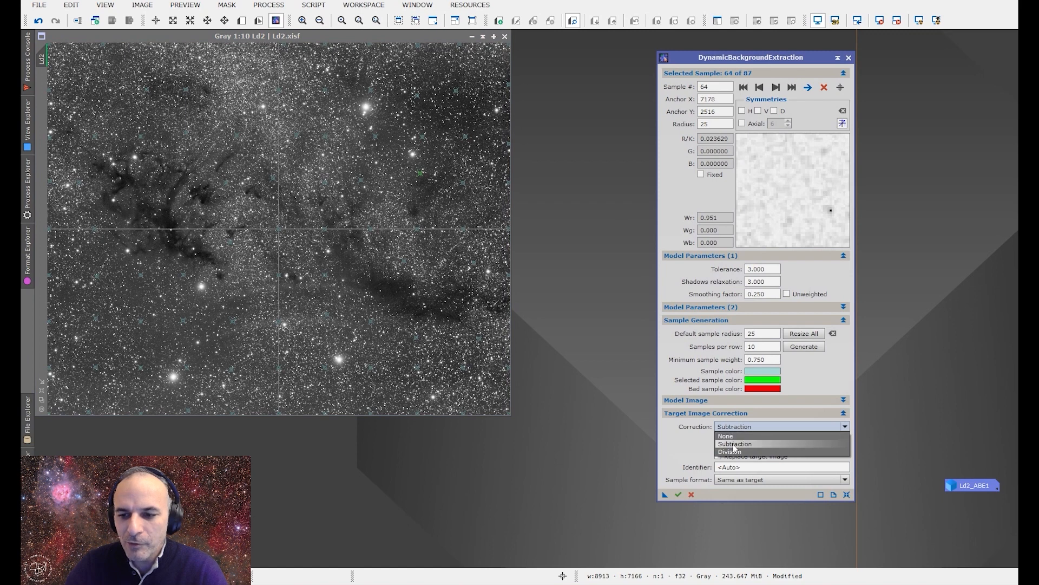
left_click(735, 444)
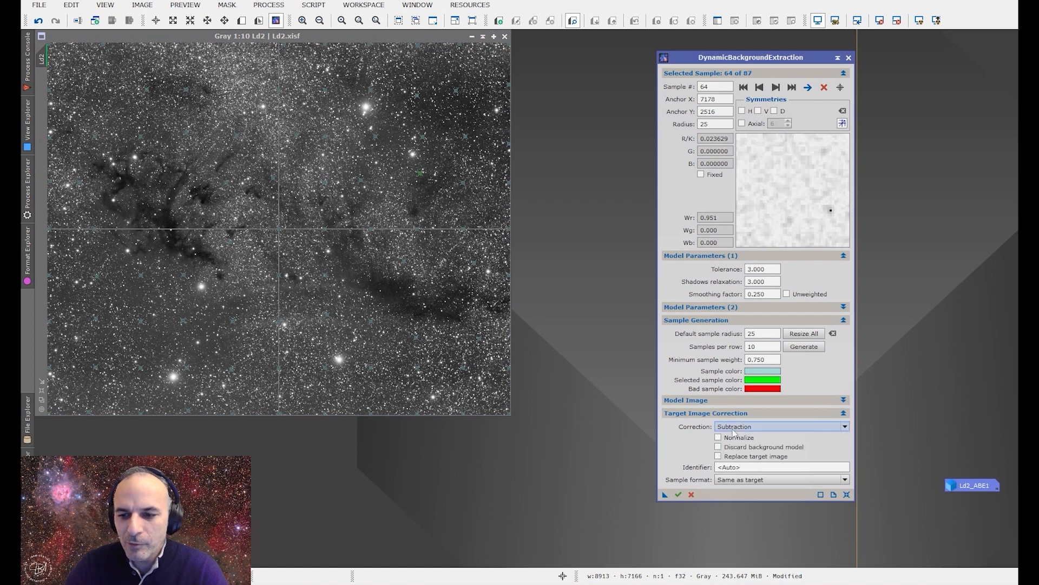
left_click(679, 493)
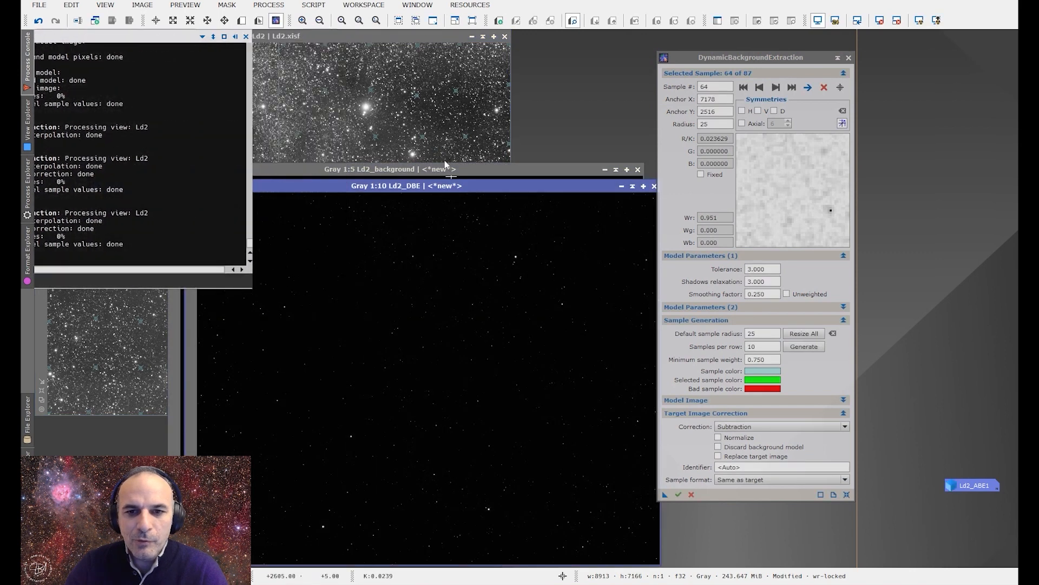
Step: Auto-stretch the Ld2_background model and arrange it beside Ld2, with the extraction settings and Ld2_DBE windows out of the way
left_click(420, 170)
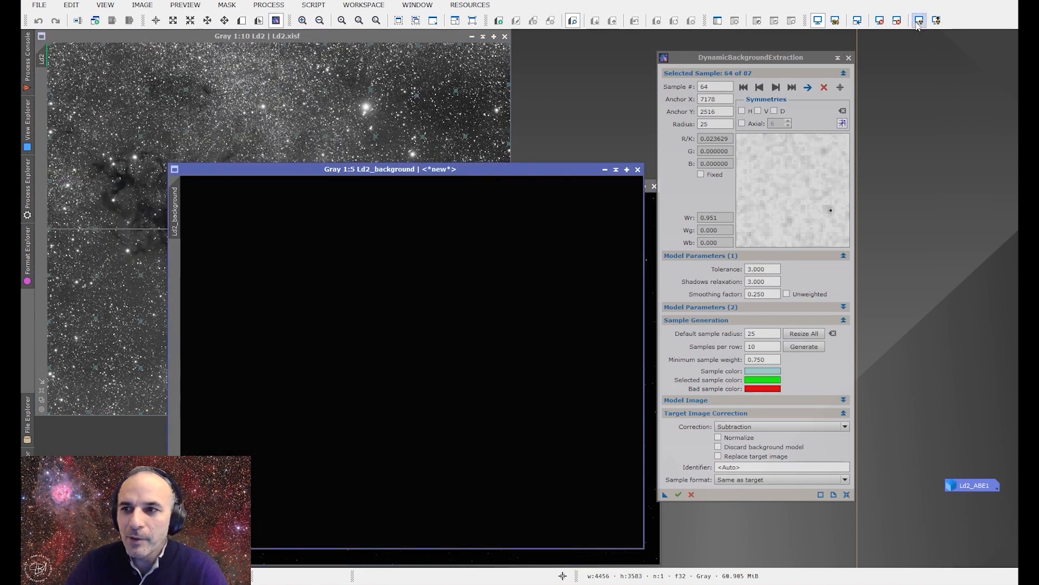
left_click_drag(449, 170, 399, 67)
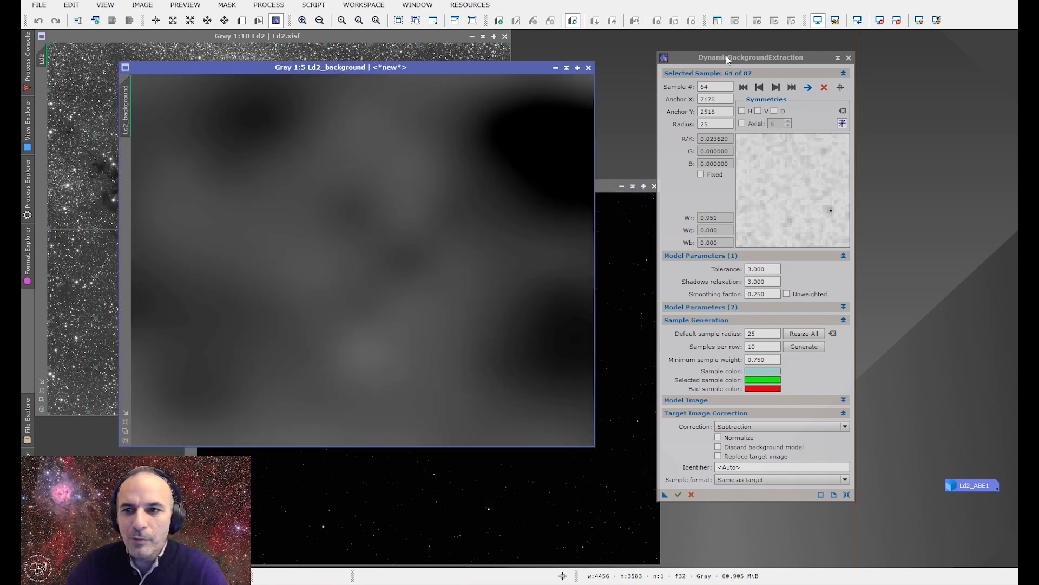
left_click_drag(731, 57, 812, 424)
left_click_drag(374, 67, 766, 36)
left_click_drag(466, 187, 602, 440)
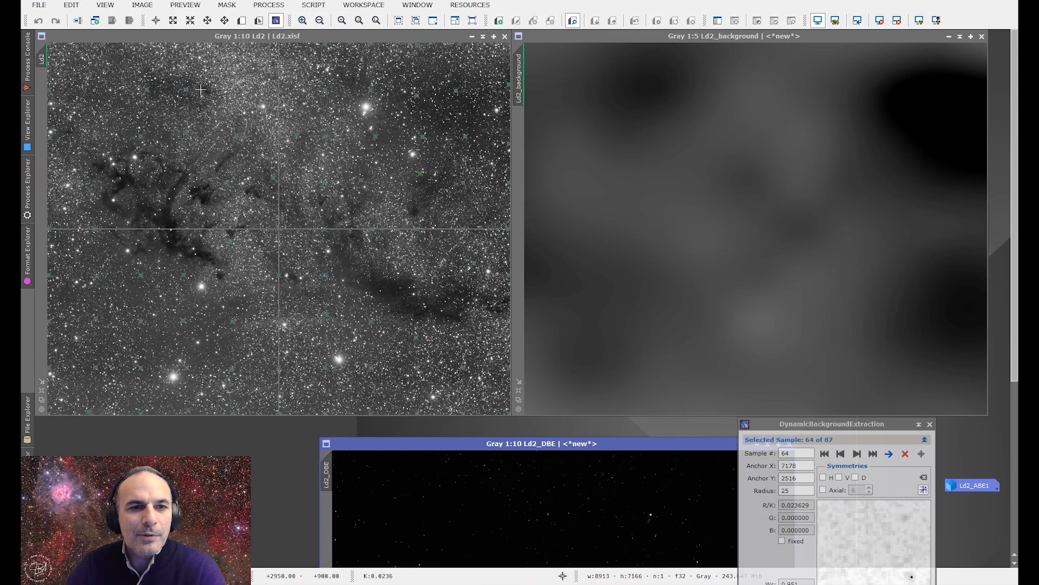
Step: Move sample 18 away from the dark patch in the upper left of Ld2 and reposition sample 24 to anchor 2754, 736
scroll(148, 82, "up", 7)
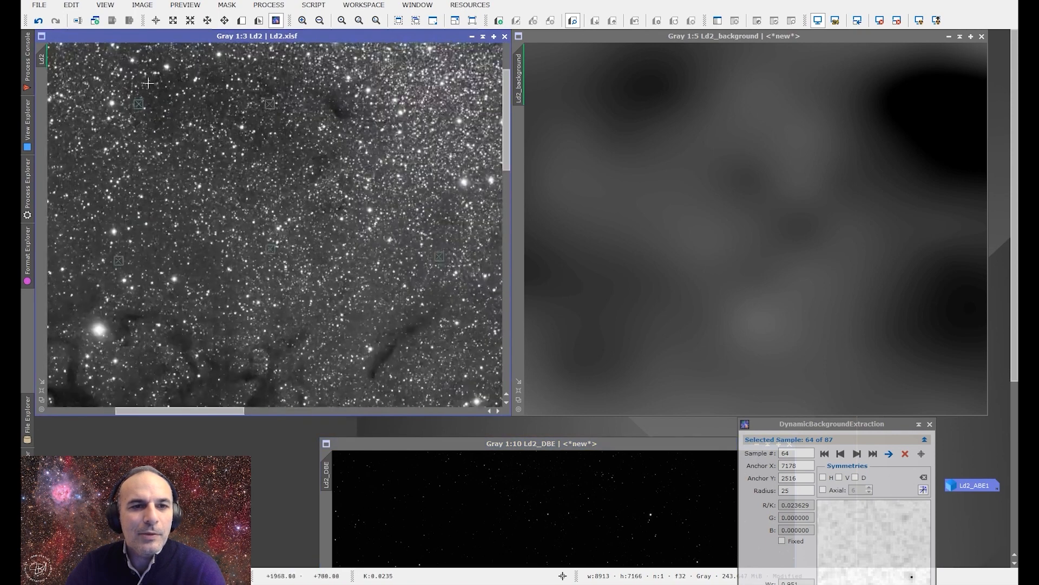
left_click(140, 106)
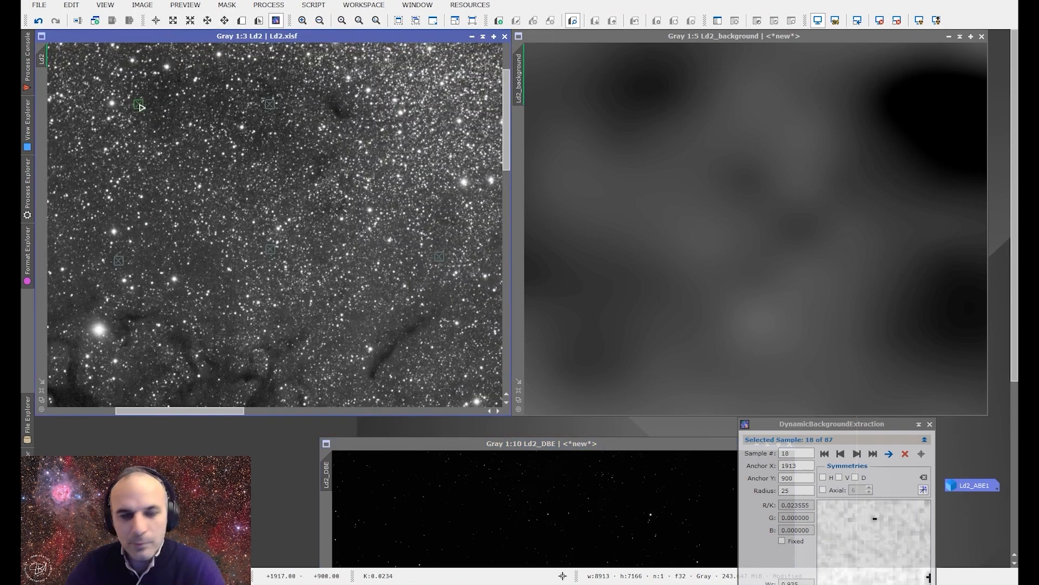
left_click_drag(140, 105, 64, 159)
left_click_drag(273, 107, 287, 82)
Step: Place Ld2_DBE beside Ld2, auto-stretch it, compare it with the original and close it
left_click_drag(624, 447, 816, 41)
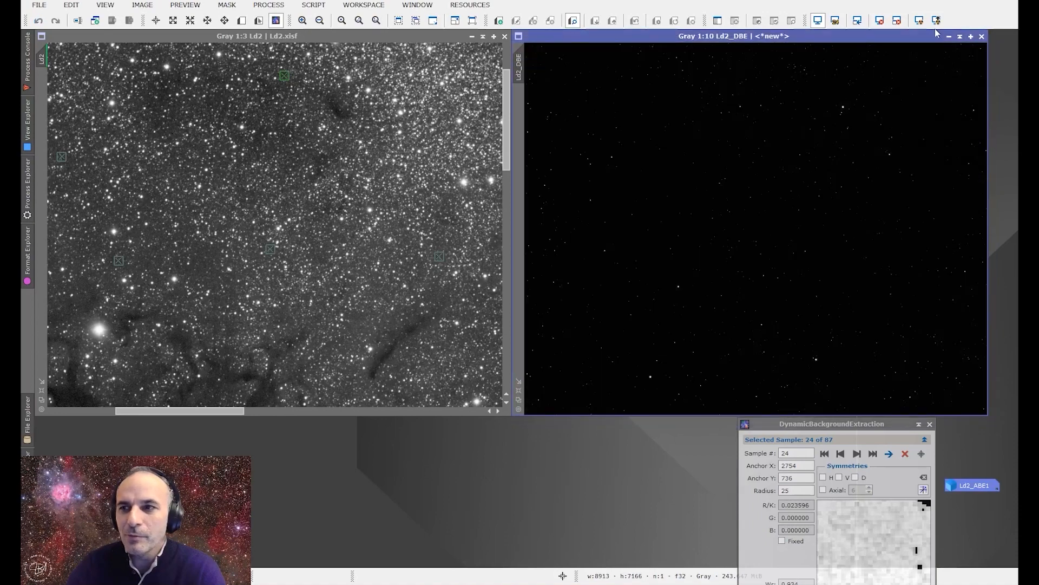
left_click(919, 20)
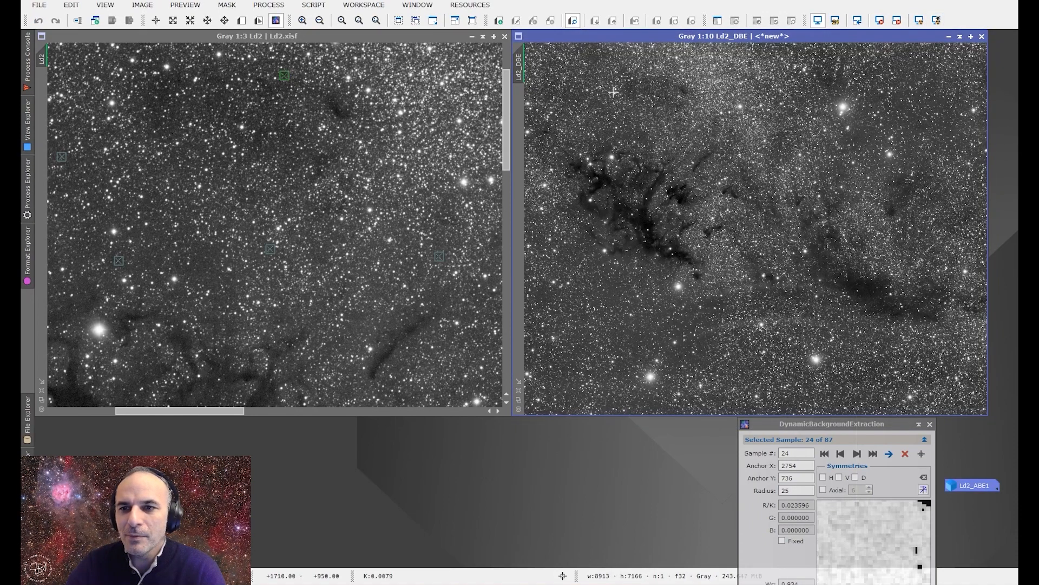
scroll(152, 206, "down", 7)
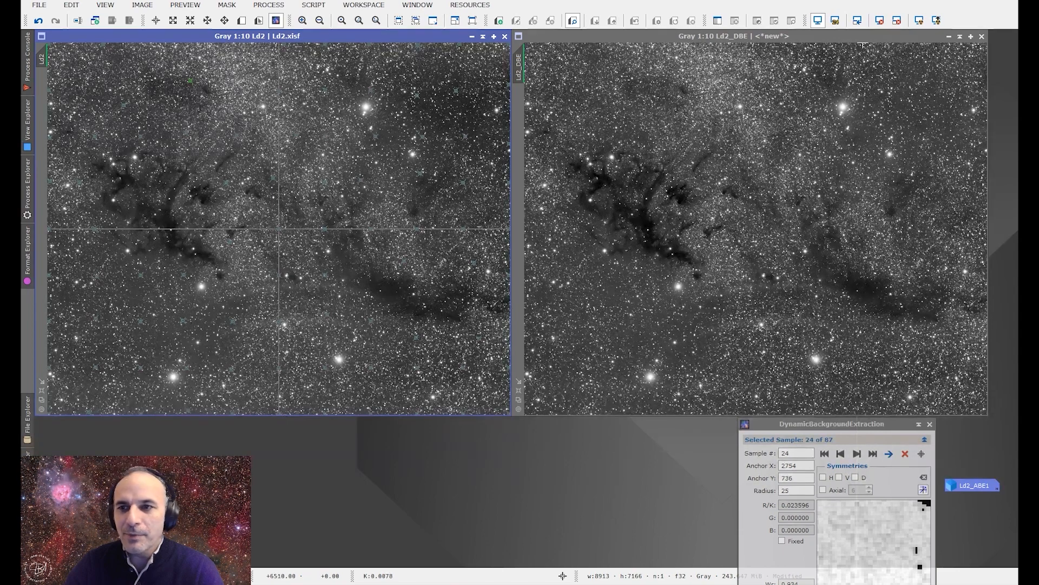
left_click(981, 36)
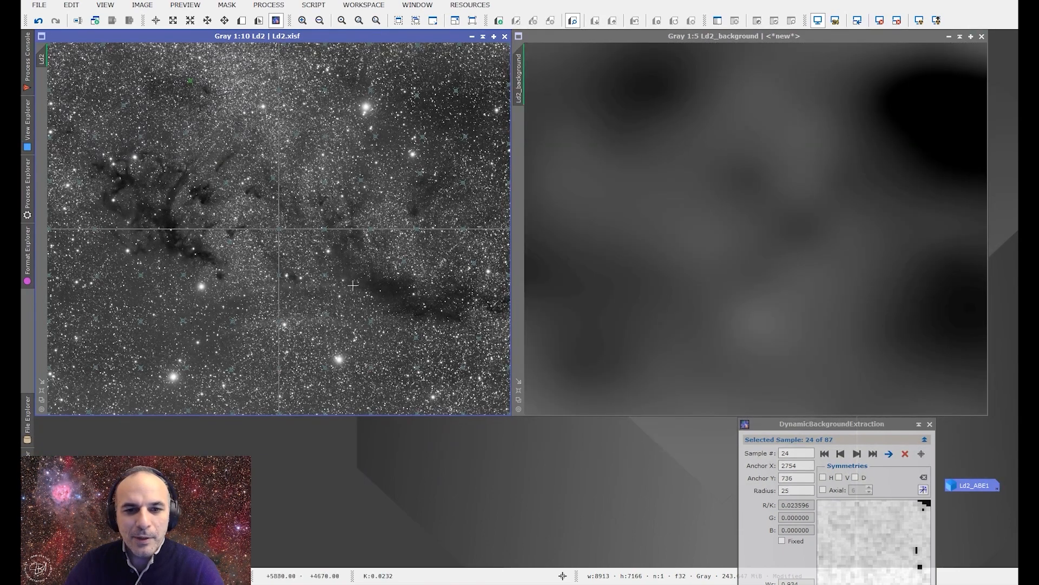
Step: Check the sample positions around the dark clouds in the center and right half of Ld2 against the background model
scroll(321, 284, "up", 1)
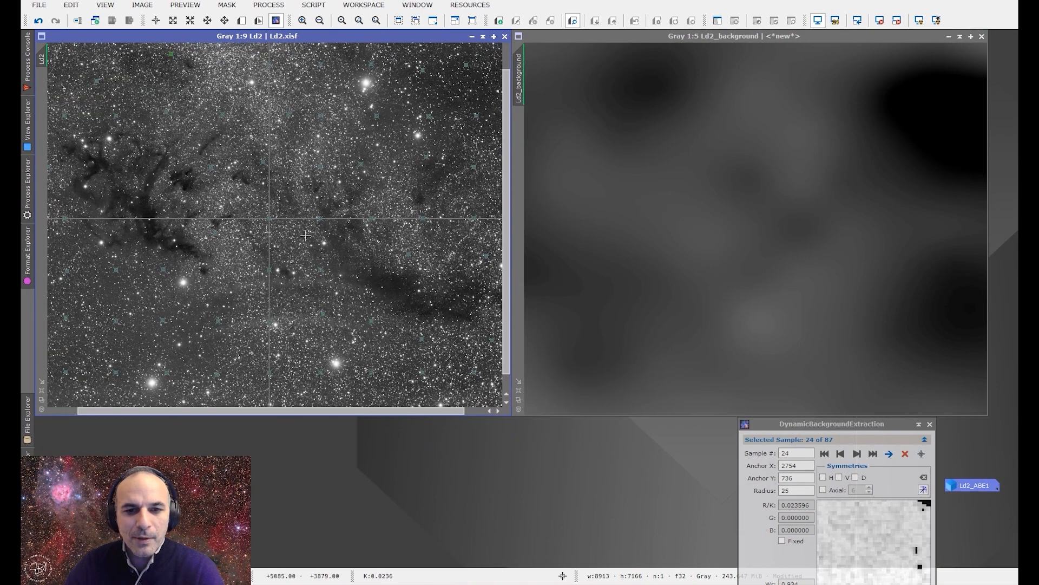
scroll(305, 236, "up", 5)
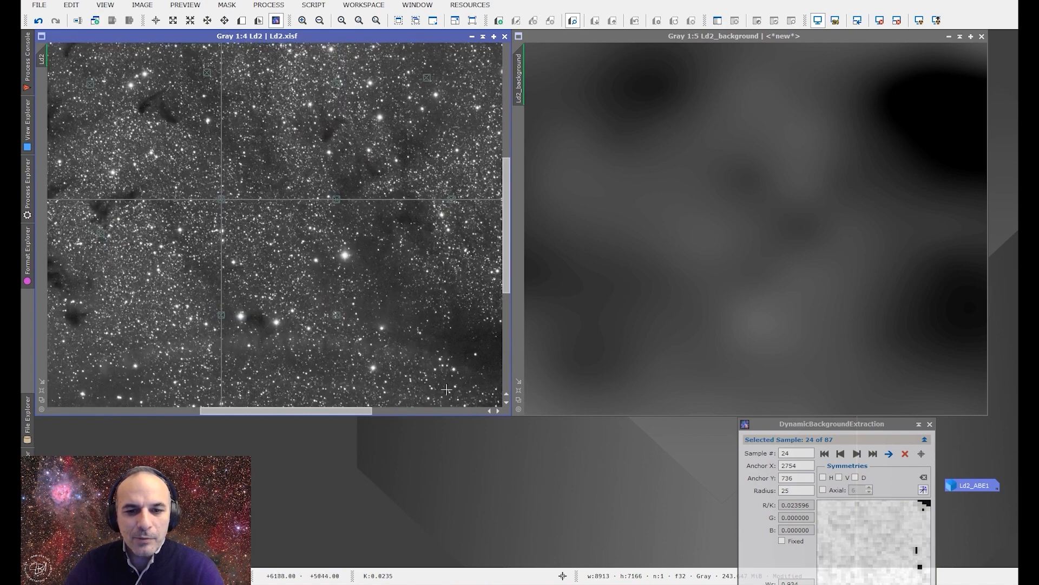
left_click_drag(376, 410, 440, 410)
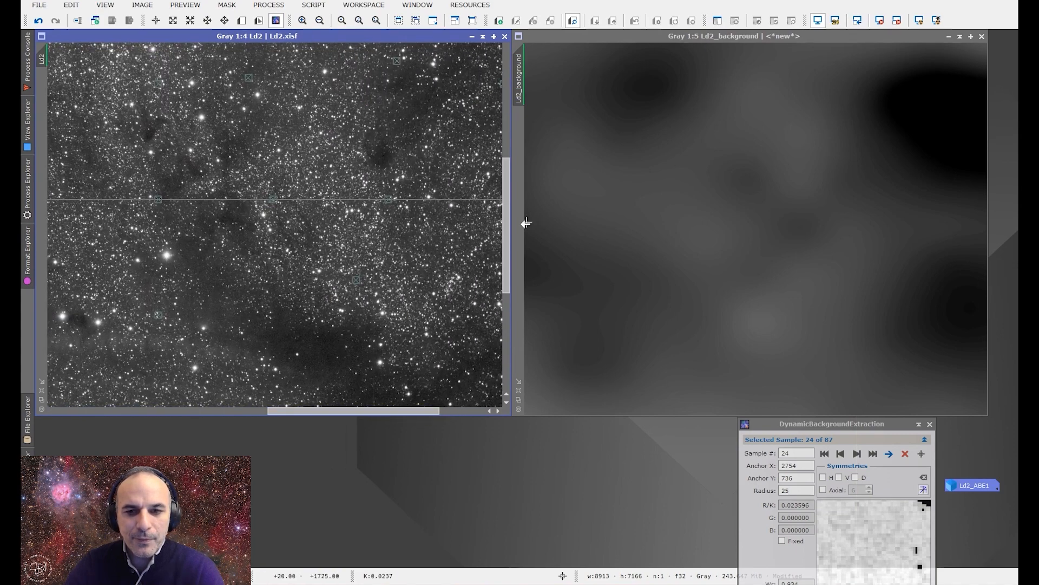
left_click_drag(507, 225, 509, 197)
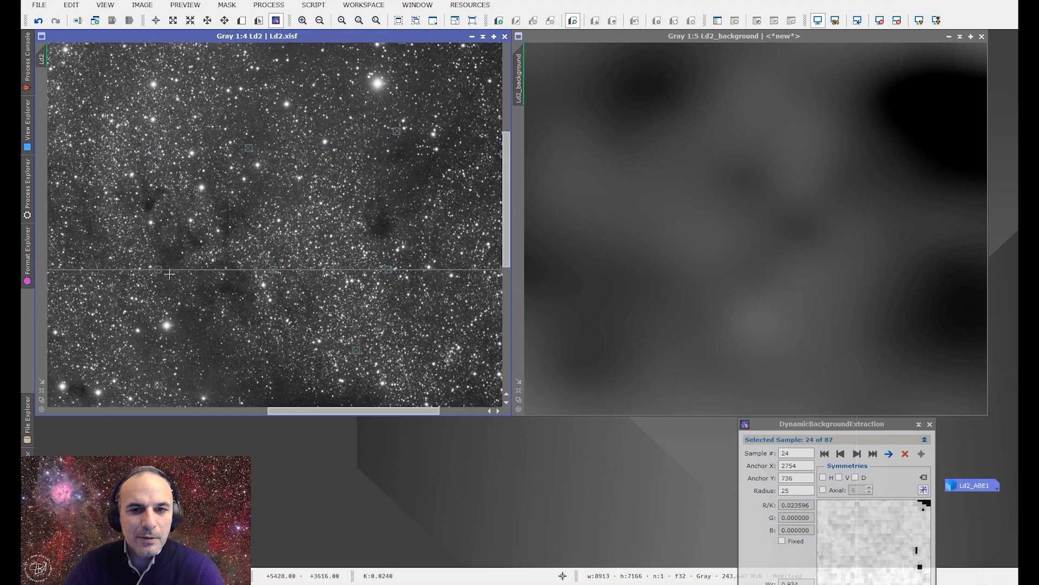
scroll(169, 274, "down", 7)
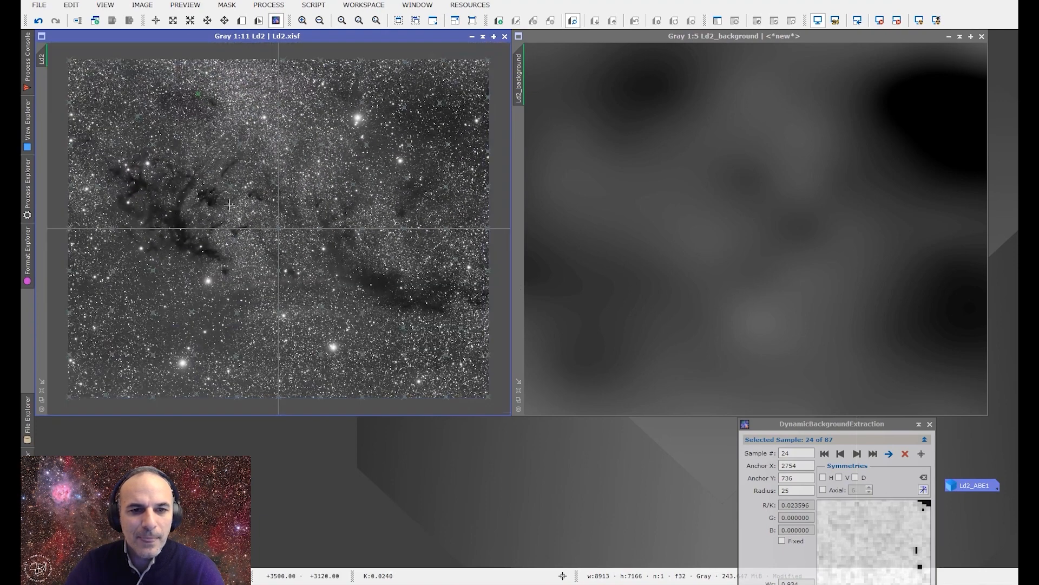
scroll(254, 201, "up", 1)
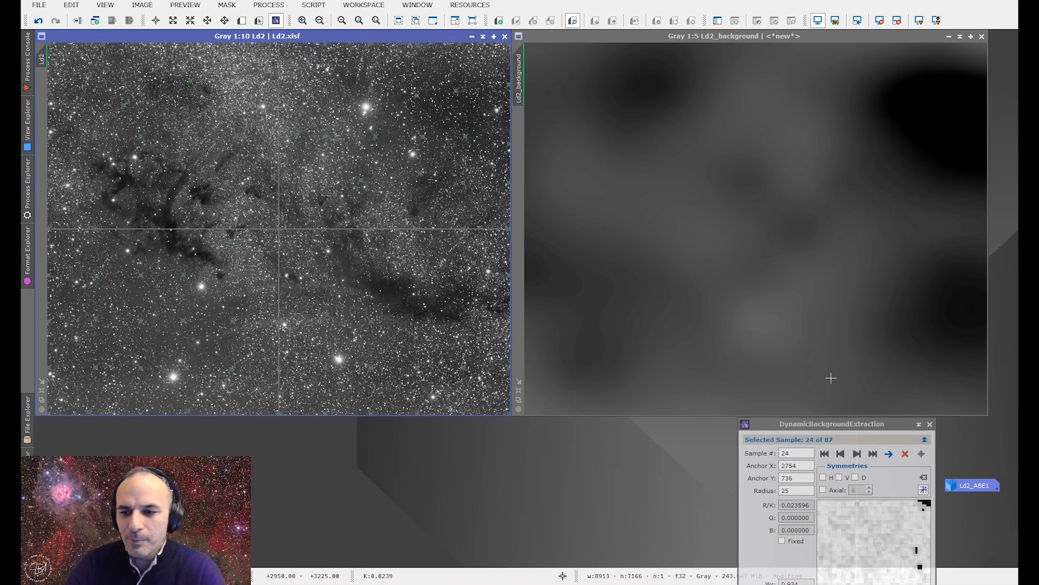
Step: Run the background extraction on Ld2 again, auto-stretch the new Ld2_background1 model and place it beside the previous model, with Ld2_DBE iconized
left_click_drag(833, 425, 692, 105)
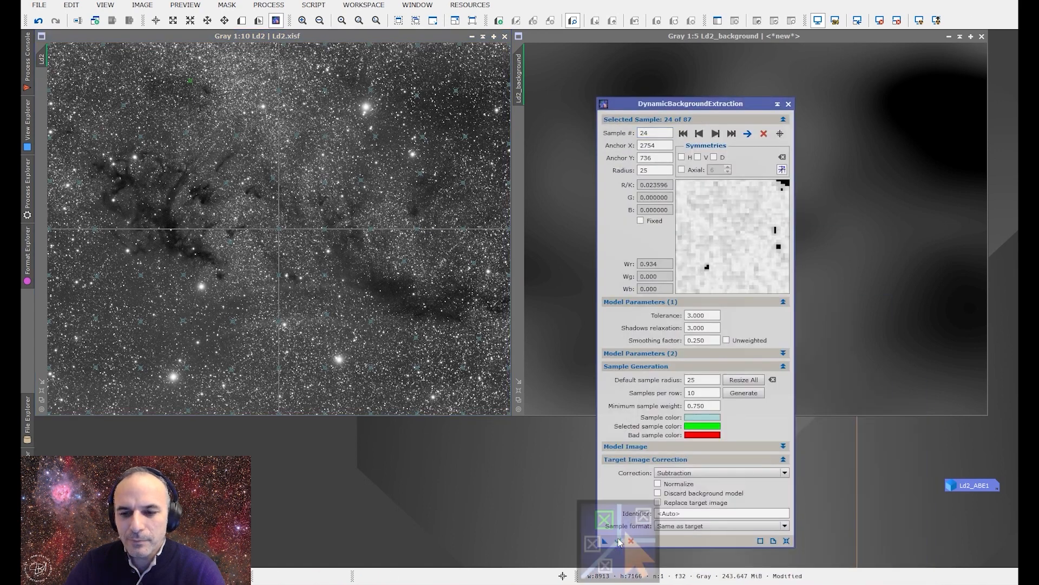
left_click(619, 541)
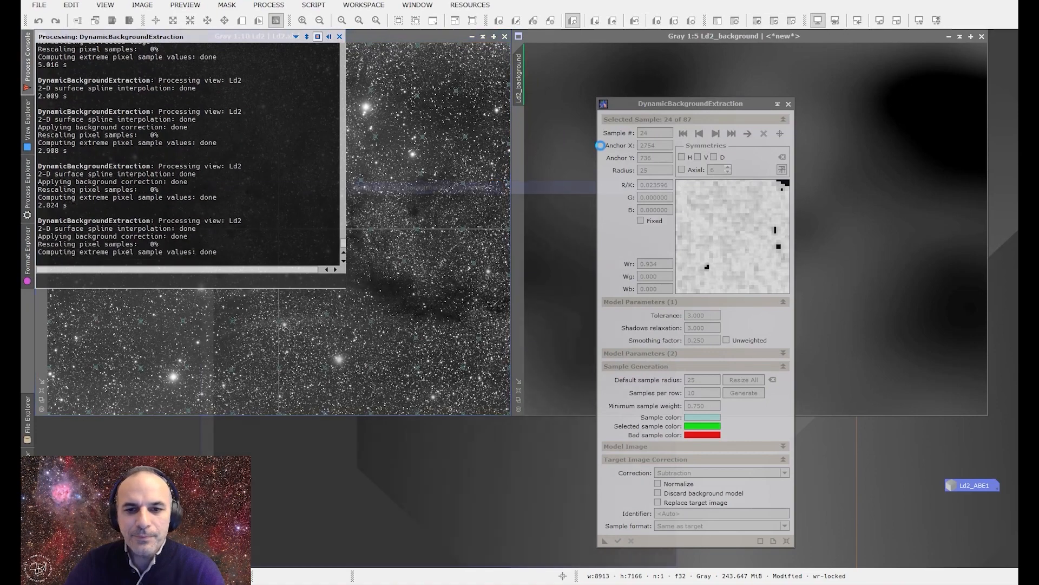
left_click_drag(768, 146, 828, 471)
left_click(519, 437)
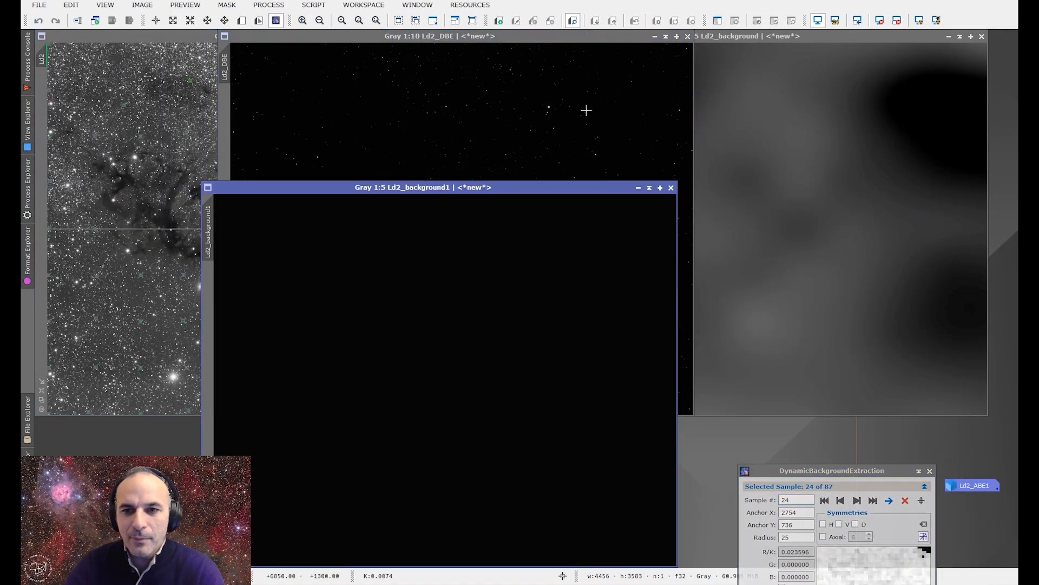
left_click(655, 37)
left_click_drag(529, 187, 385, 37)
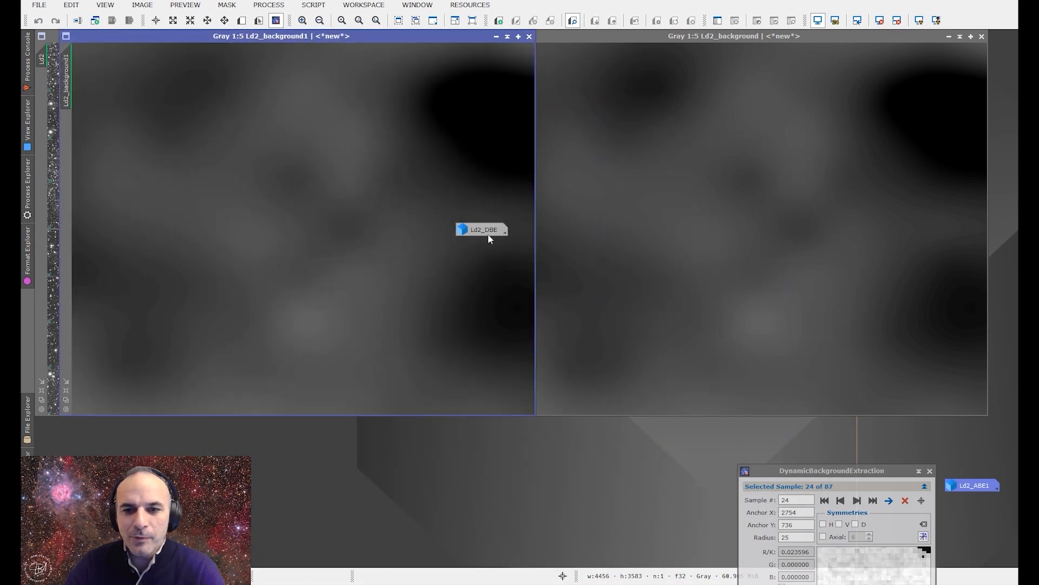
left_click_drag(488, 233, 537, 327)
left_click_drag(630, 483, 632, 486)
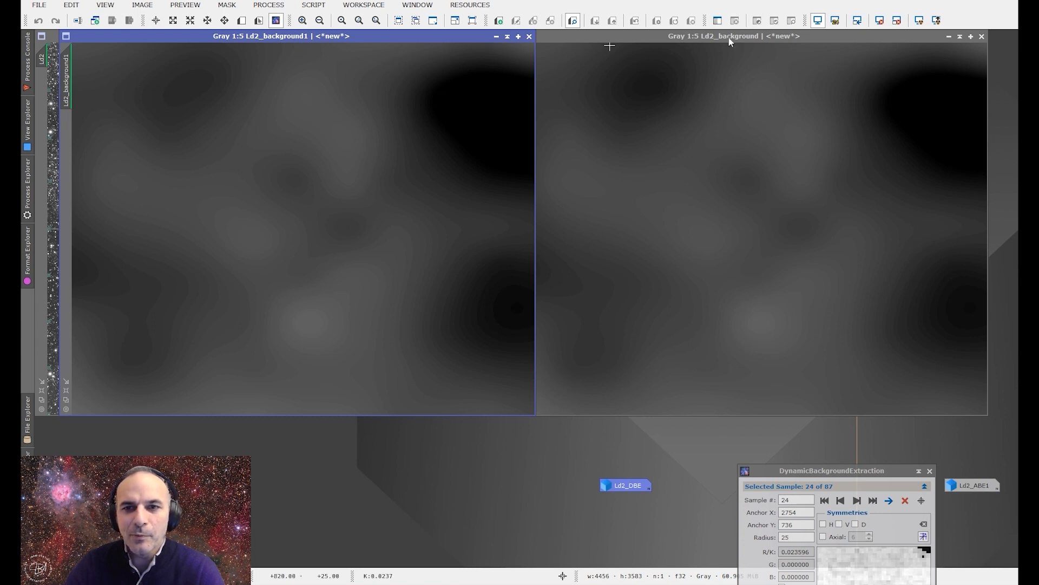
Step: Close both background models and place the restored, auto-stretched Ld2_DBE beside Ld2 for comparison
left_click(981, 36)
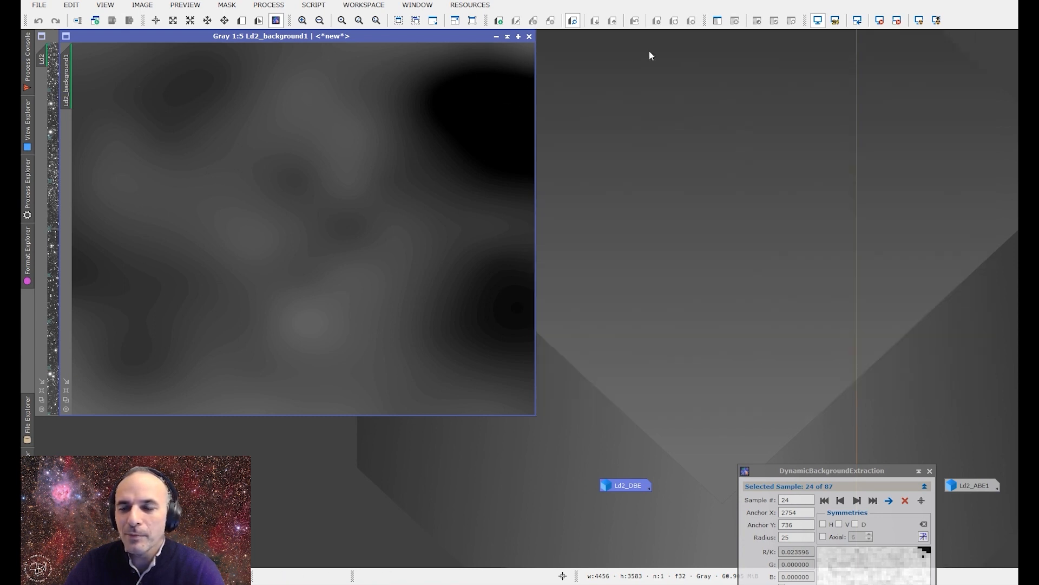
left_click(530, 36)
double_click(625, 485)
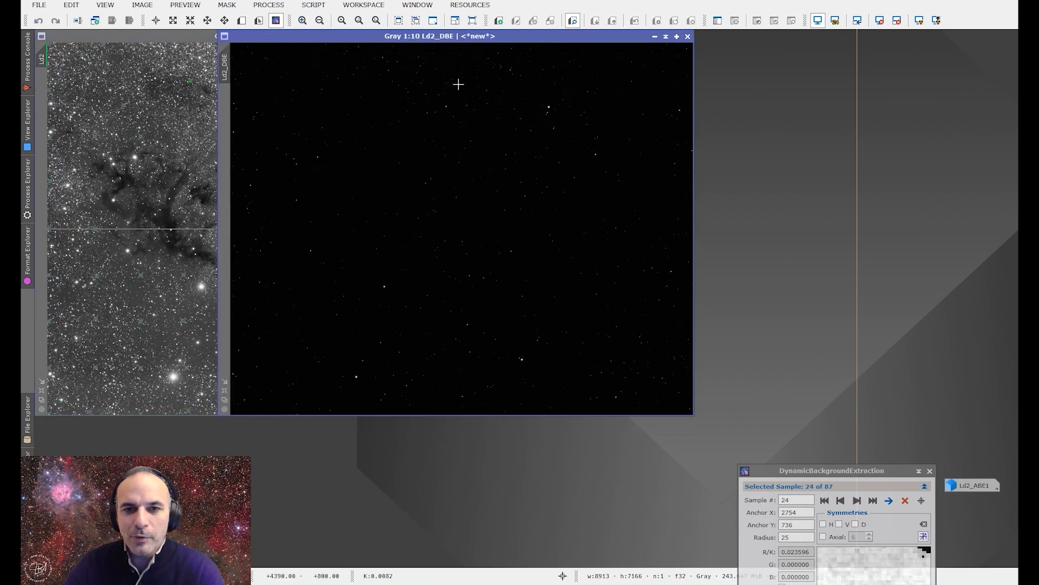
left_click_drag(462, 39, 752, 42)
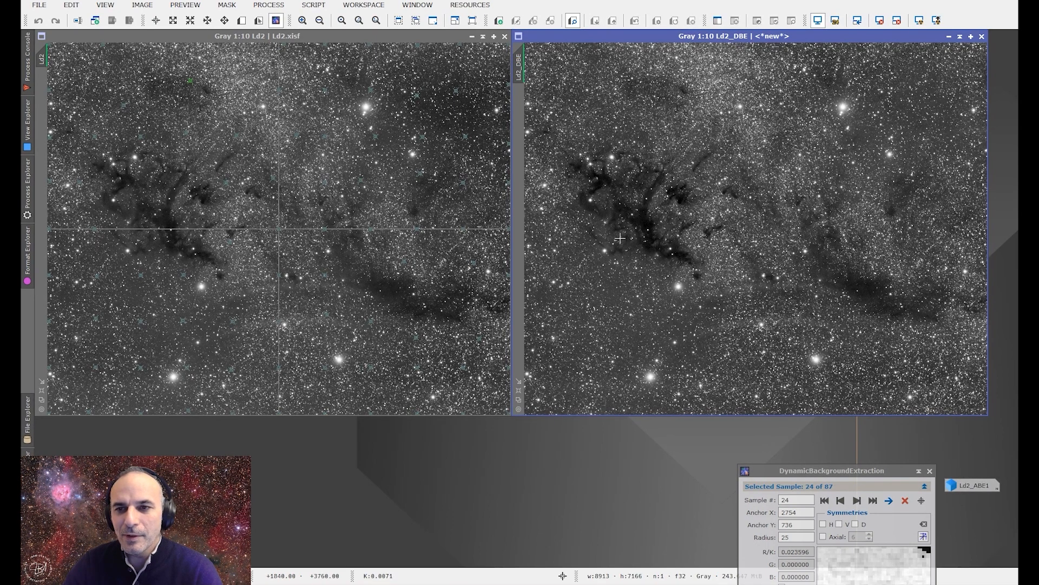
left_click_drag(885, 472, 478, 80)
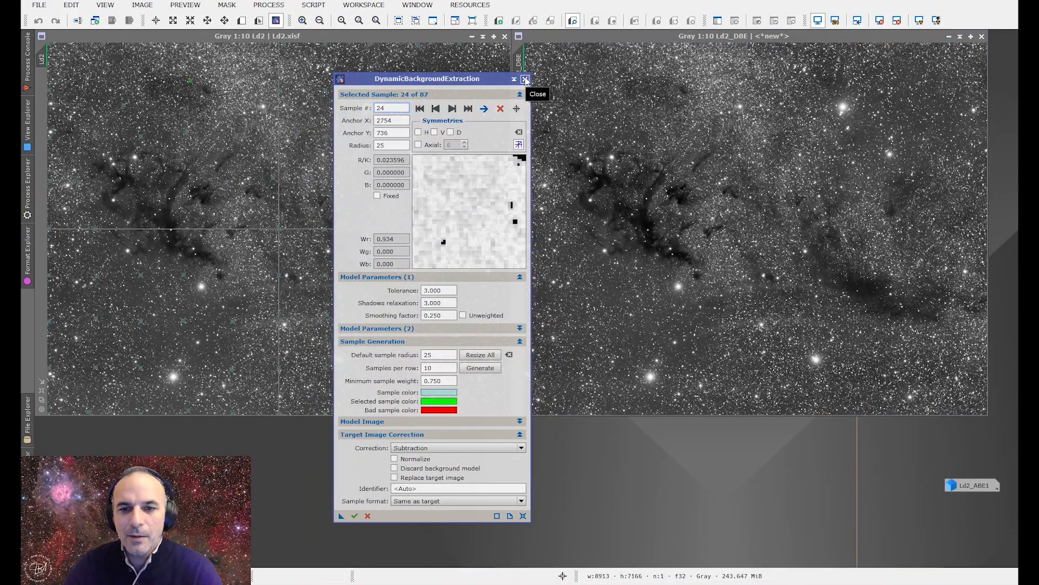
left_click(524, 80)
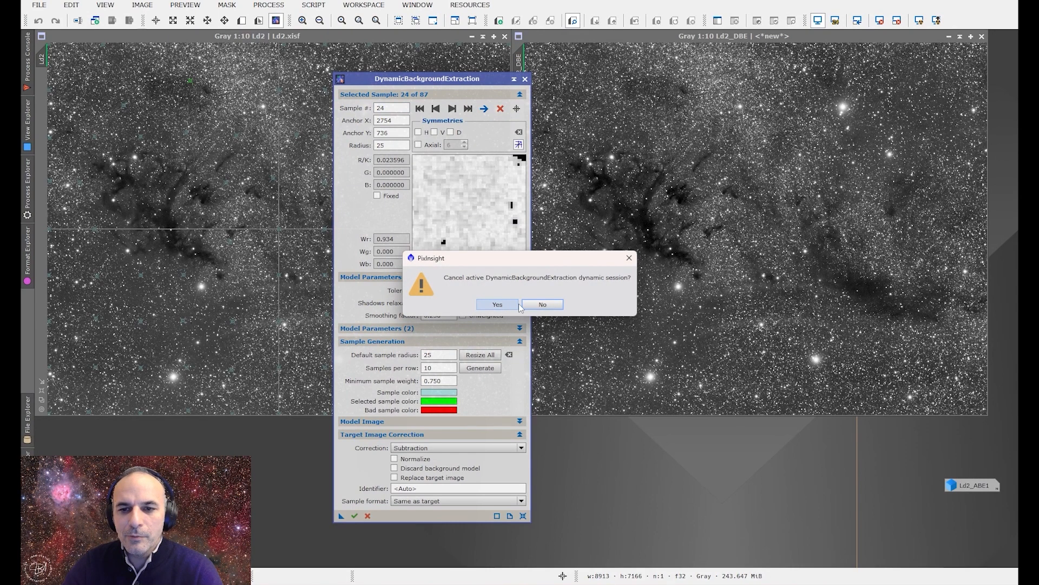
left_click(541, 305)
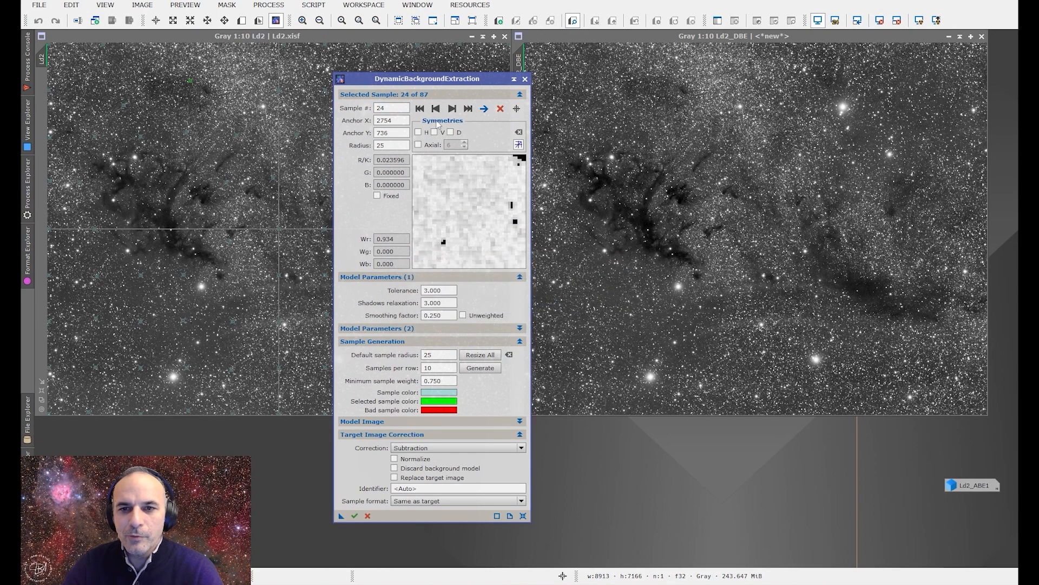
Step: Apply the background extraction directly to Ld2 with Replace target image enabled and Subtraction as the correction
left_click_drag(434, 81, 788, 68)
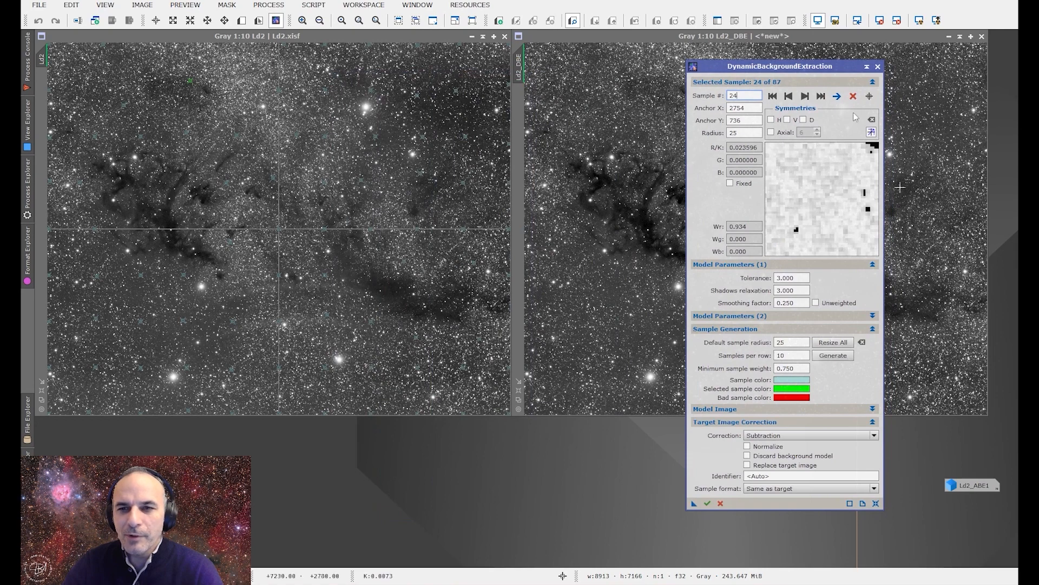
left_click(765, 466)
left_click(707, 503)
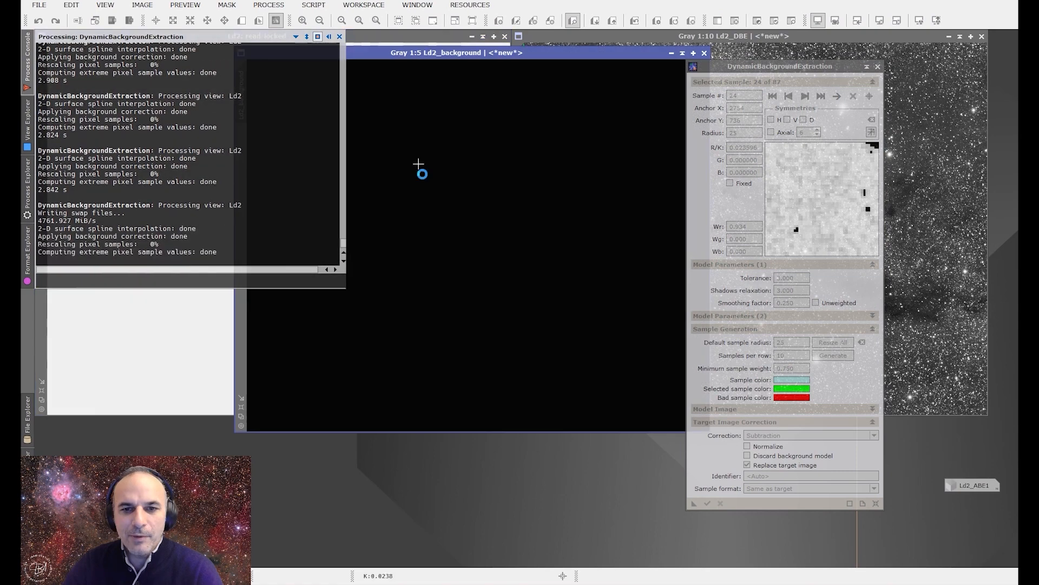
Step: End the extraction session and close Ld2_background and Ld2_DBE, keeping only the corrected, auto-stretched Ld2 open
left_click(877, 66)
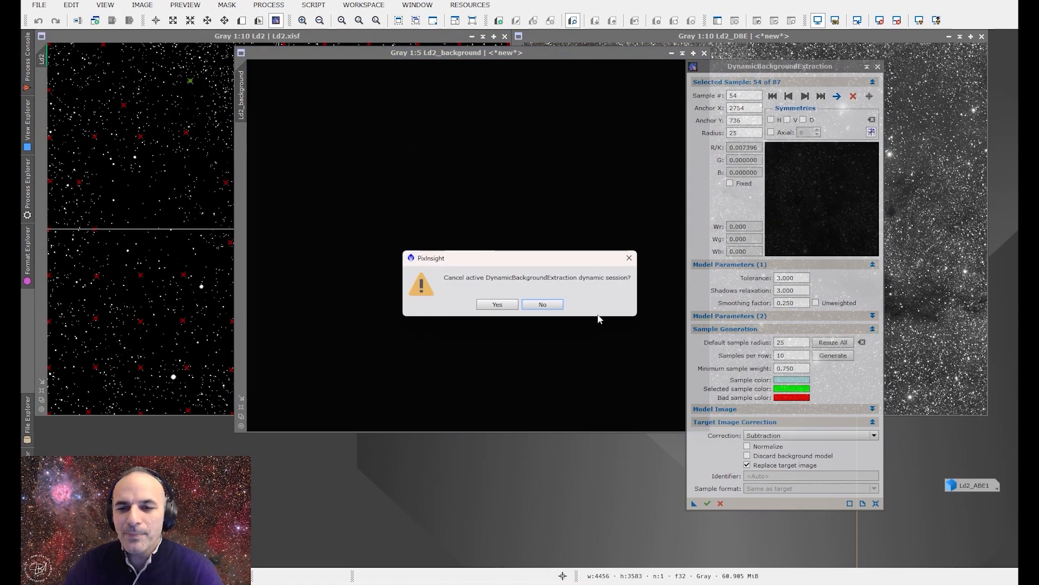
left_click(497, 304)
left_click(704, 53)
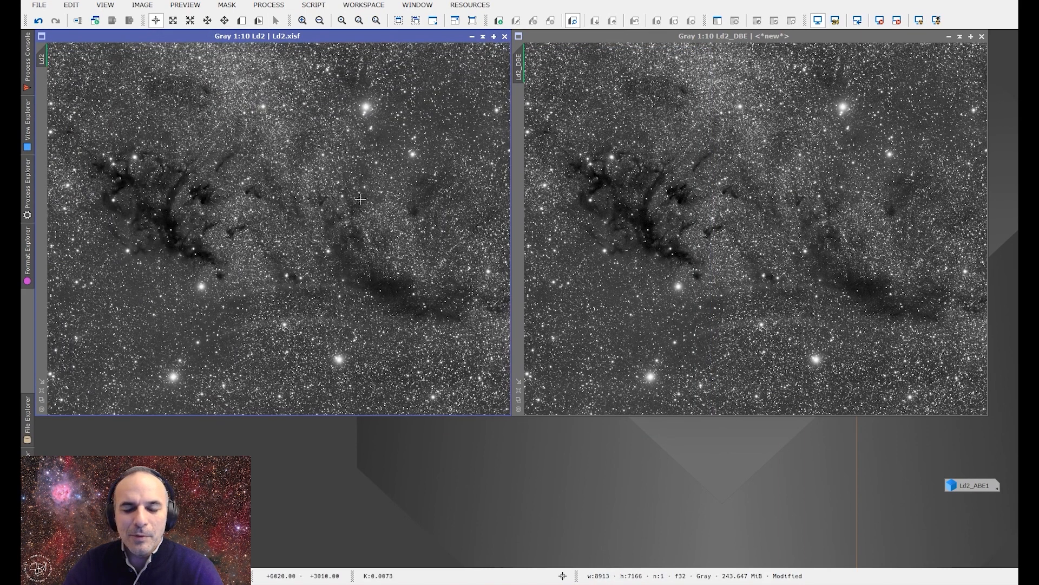
left_click(982, 36)
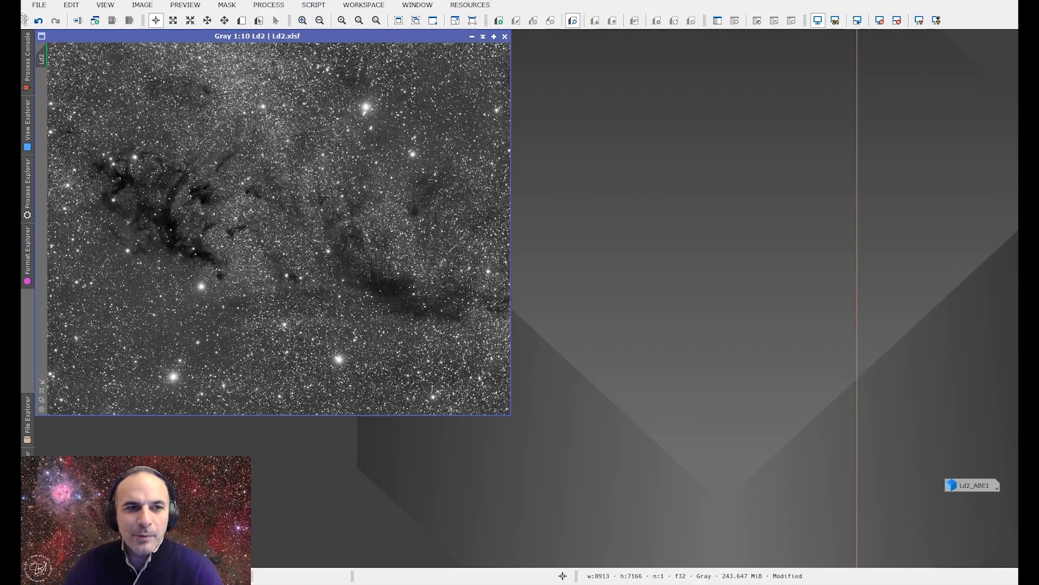
Step: Compare the corrected Ld2 with its uncorrected state and with Ld2_ABE1, closing Ld2_ABE1 when done
left_click(39, 22)
left_click(55, 21)
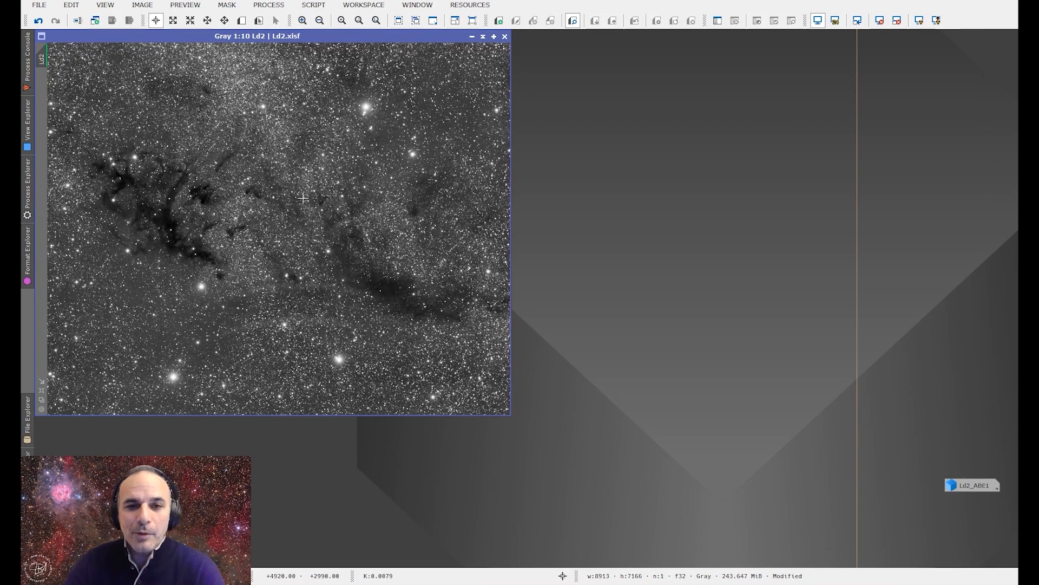
double_click(986, 485)
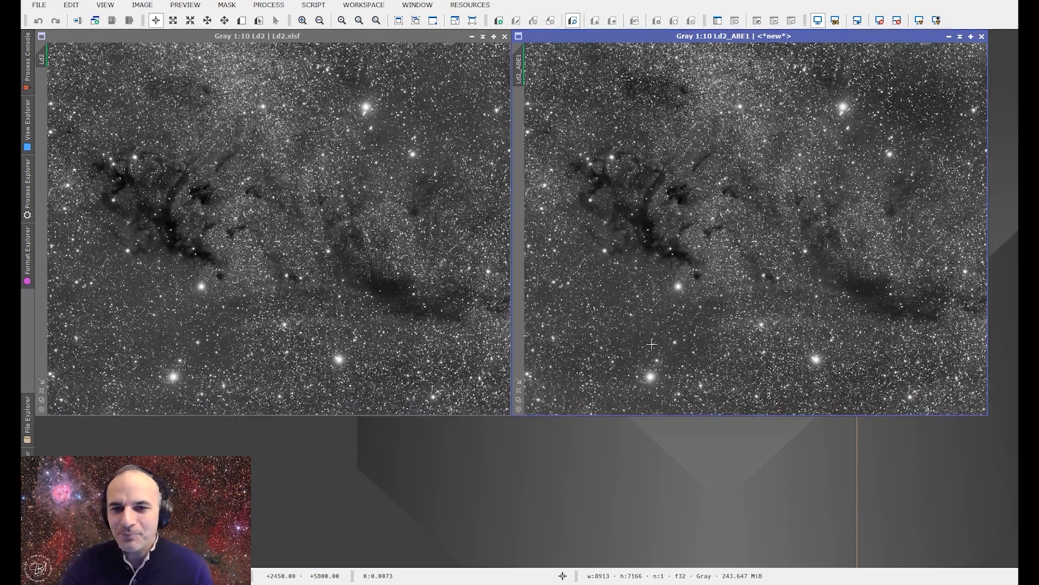
left_click(981, 36)
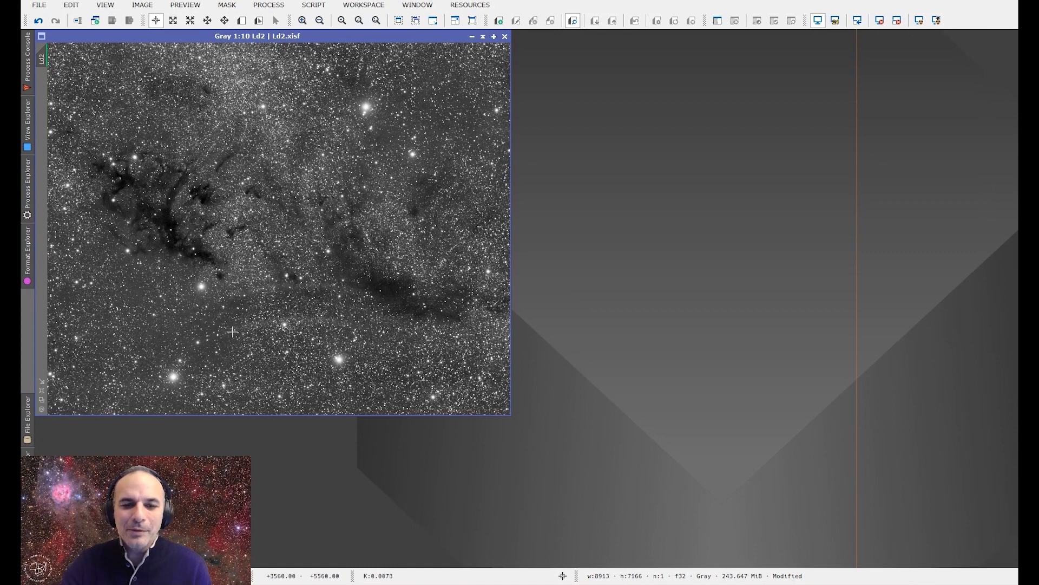
Step: Inspect Ld2 under a boosted auto-stretch and return it to the normal auto-stretch
left_click(937, 21)
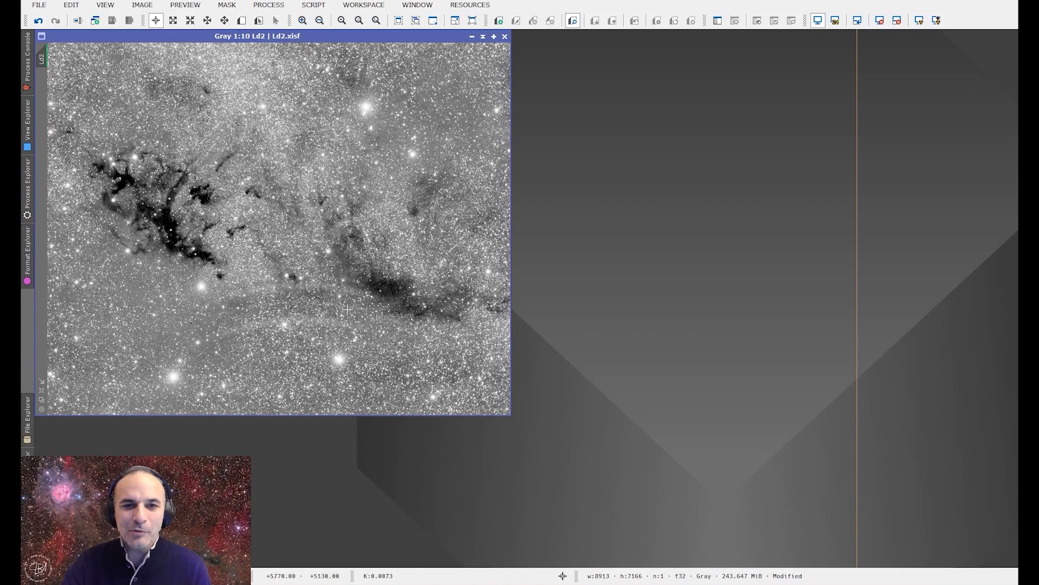
left_click(919, 24)
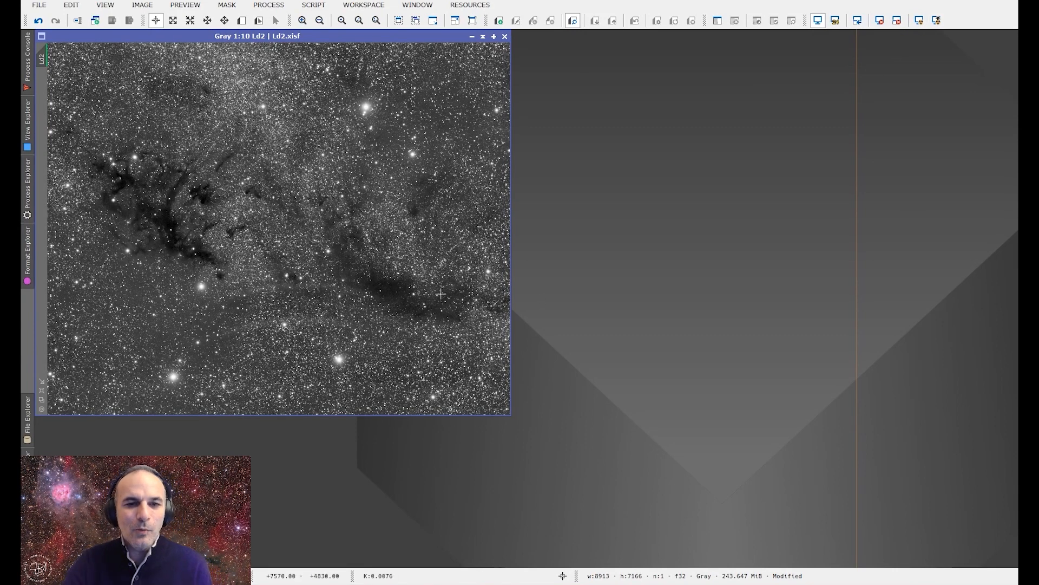
Step: Search the available processes for "cano" and launch the CanonBandingReduction script on Ld2
left_click(29, 174)
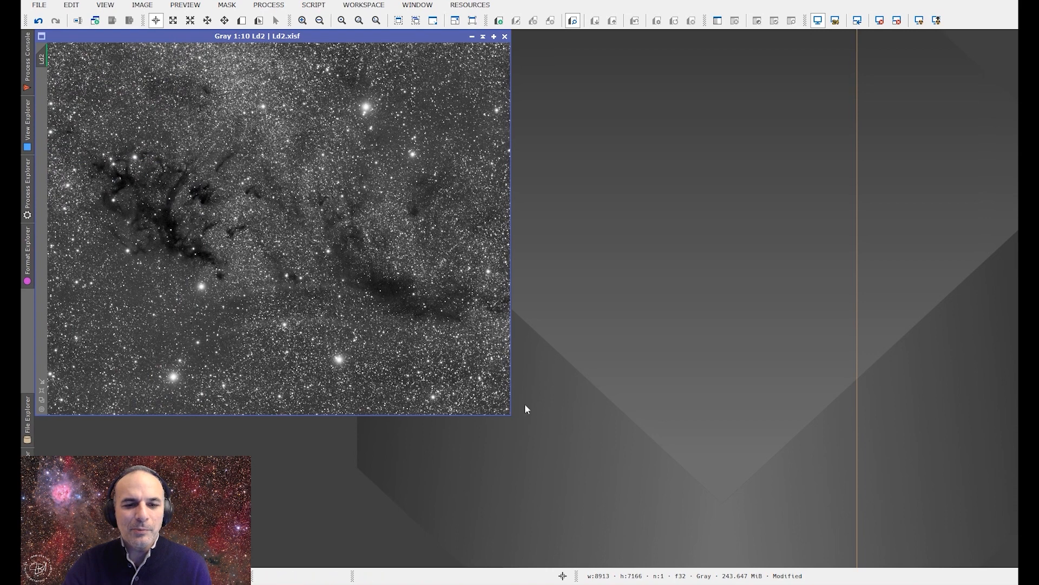
mouse_move(21, 132)
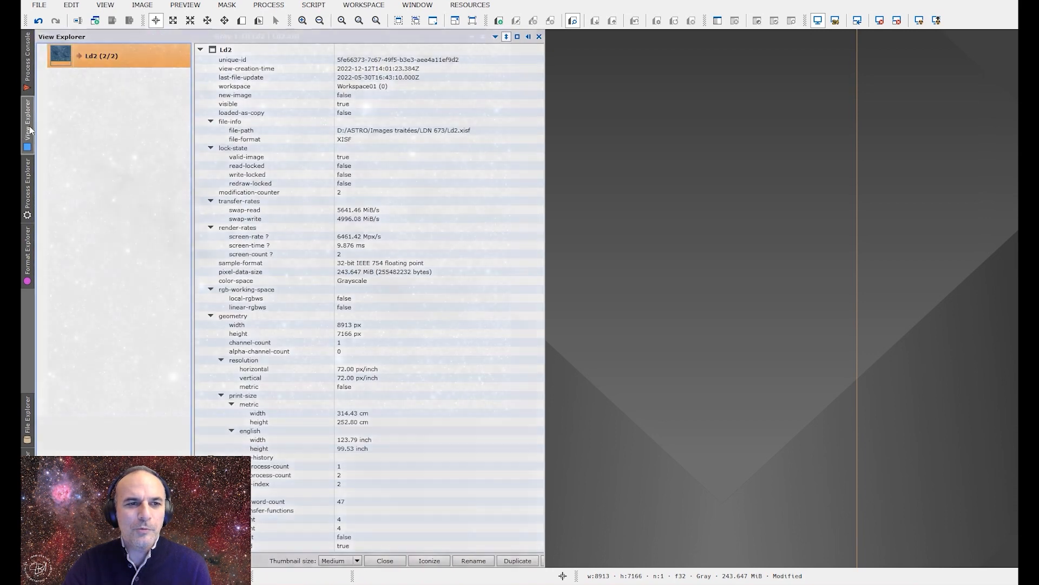
mouse_move(27, 212)
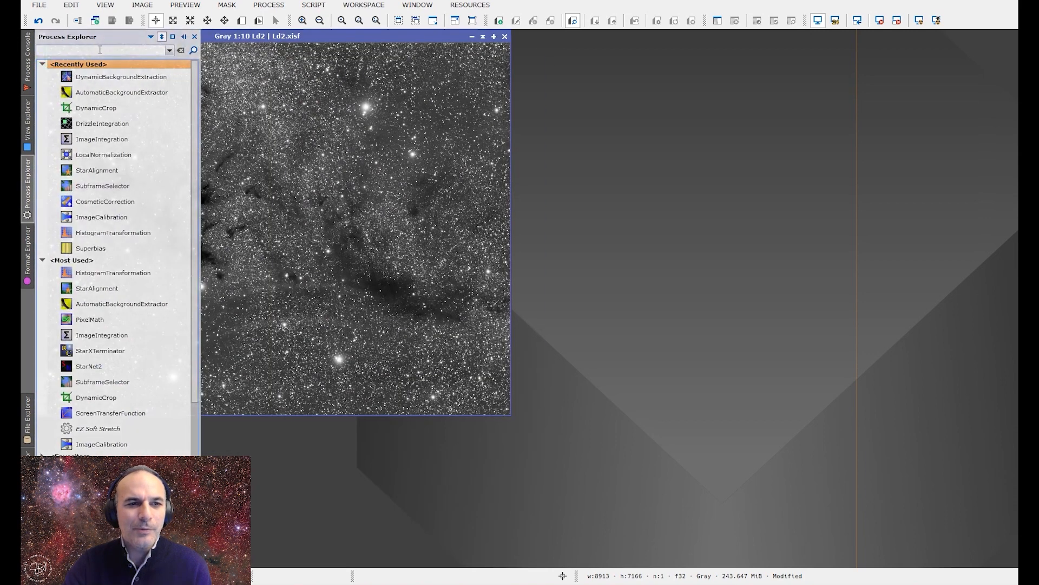
left_click(80, 50)
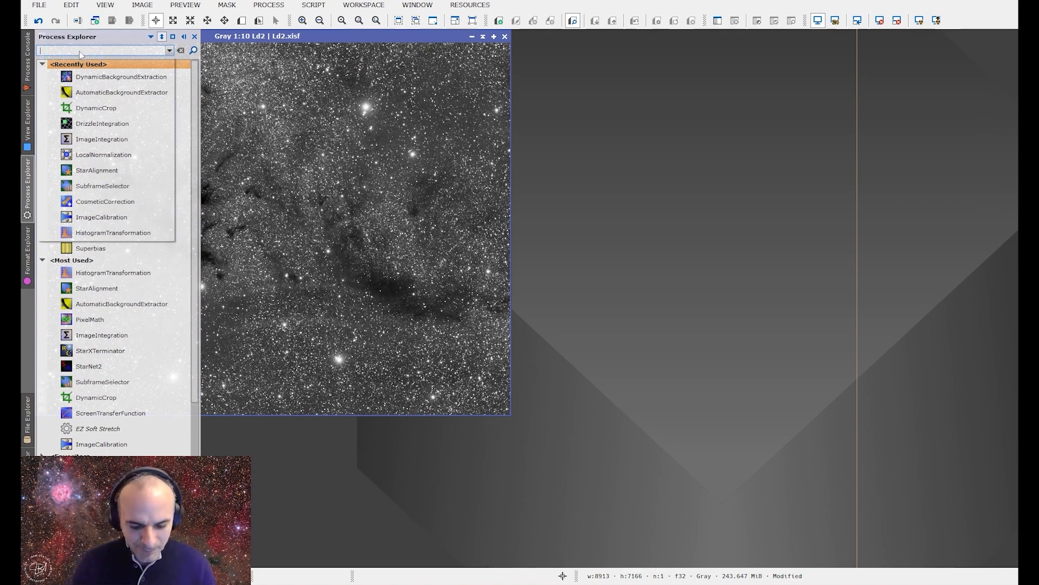
type("cano")
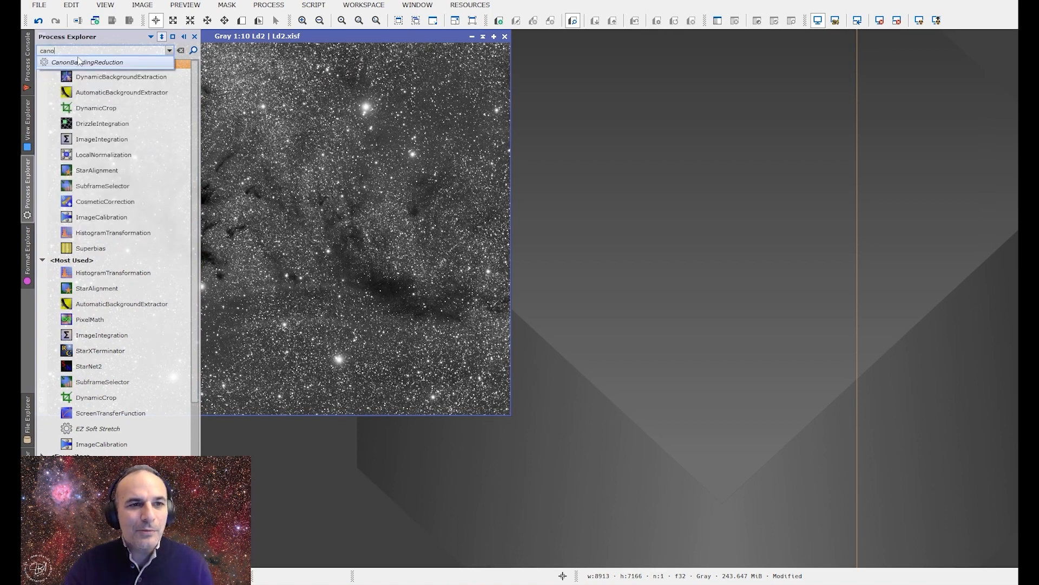
left_click(78, 62)
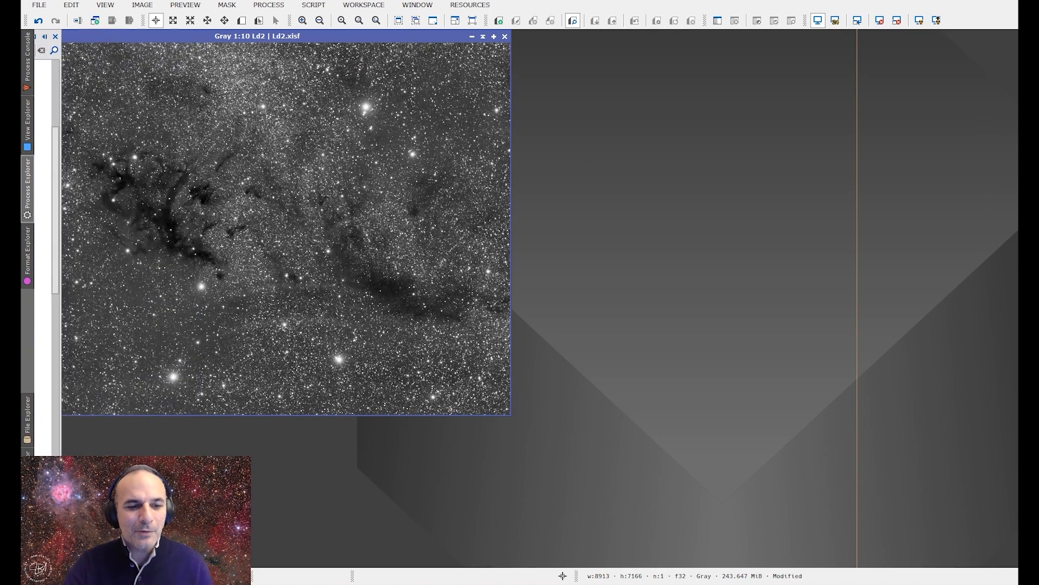
mouse_move(23, 154)
mouse_move(22, 199)
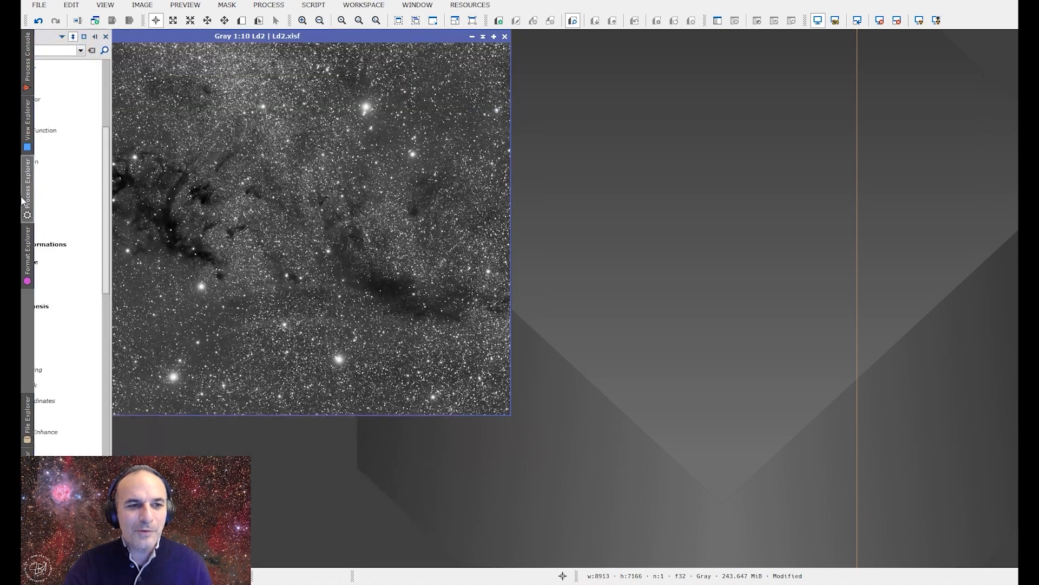
key("Return")
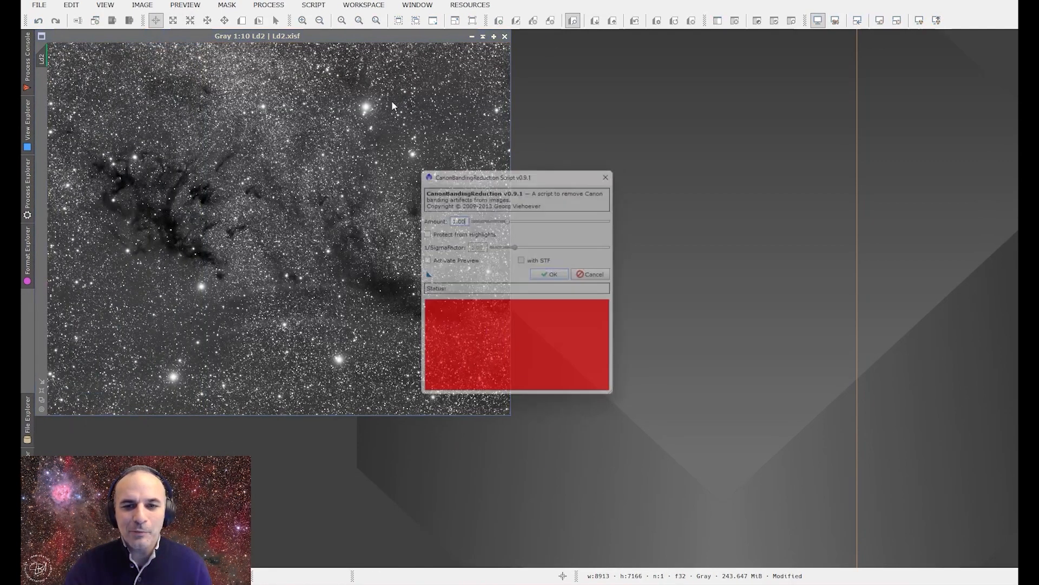
Step: Apply CanonBandingReduction to Ld2 with an amount of 0.50, trying the preview and switching it off before running
left_click_drag(497, 170, 737, 60)
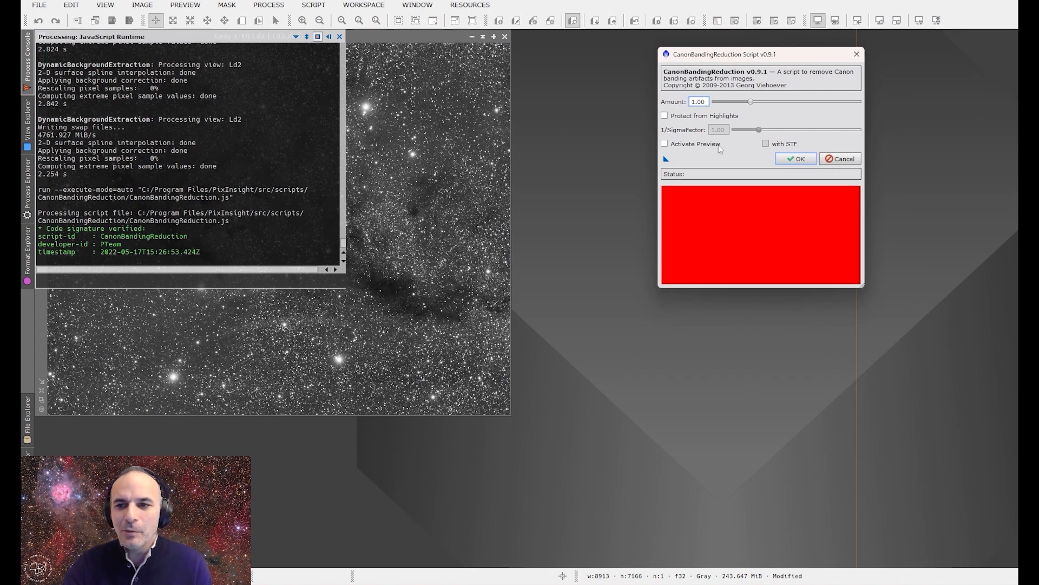
left_click(674, 145)
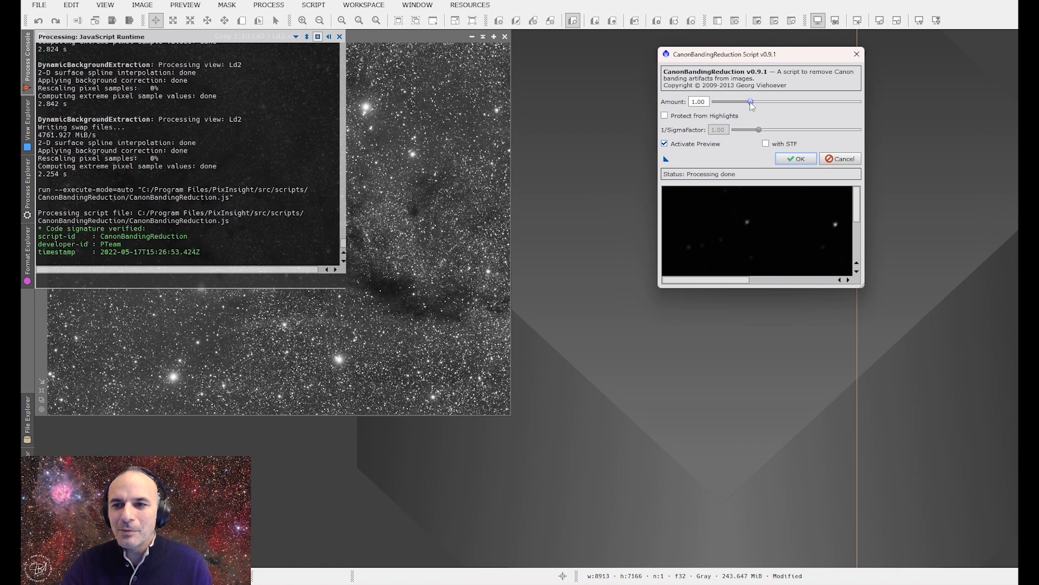
left_click_drag(751, 104, 736, 108)
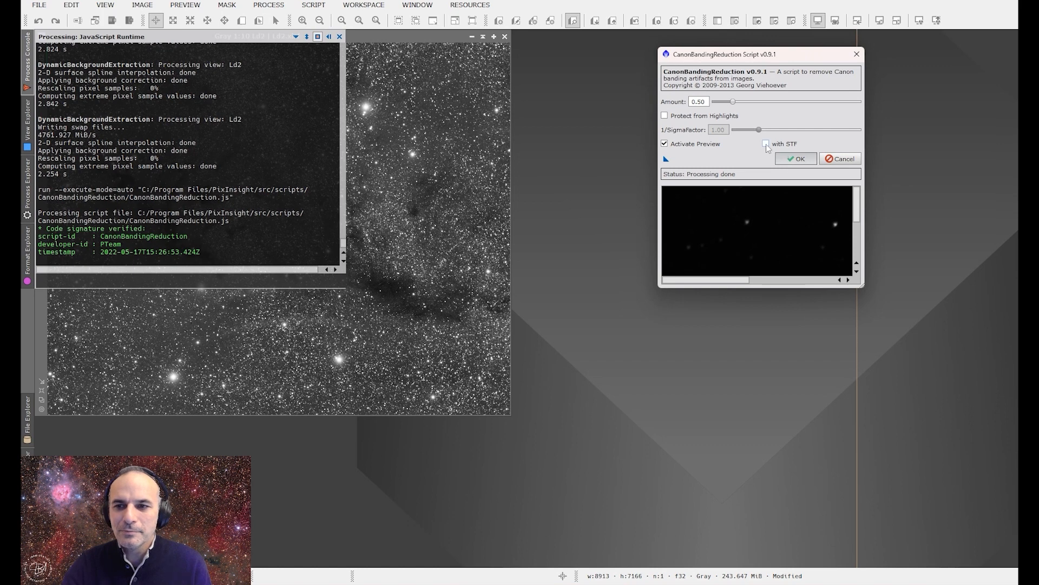
left_click(665, 144)
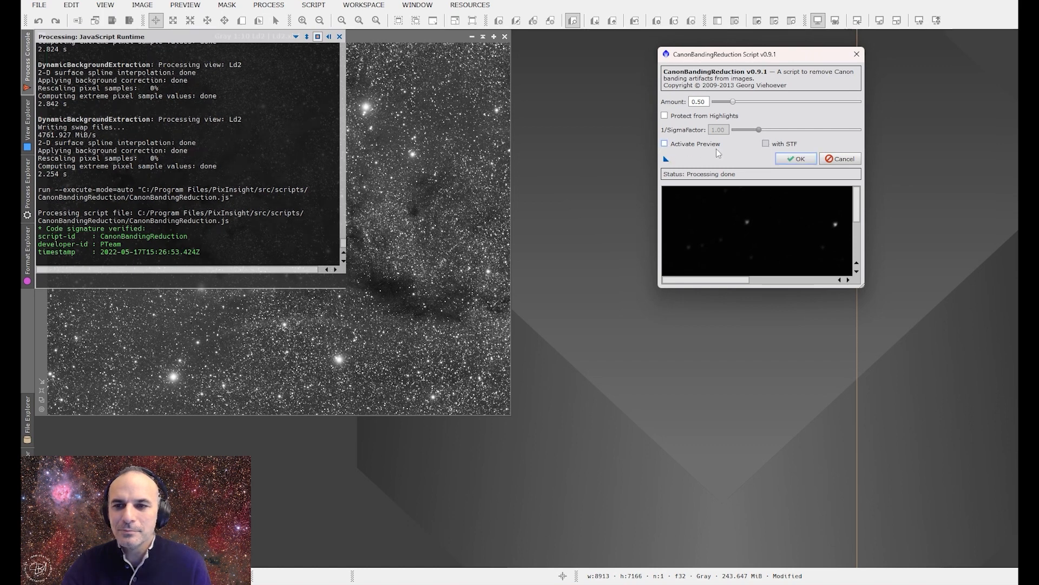
left_click(795, 159)
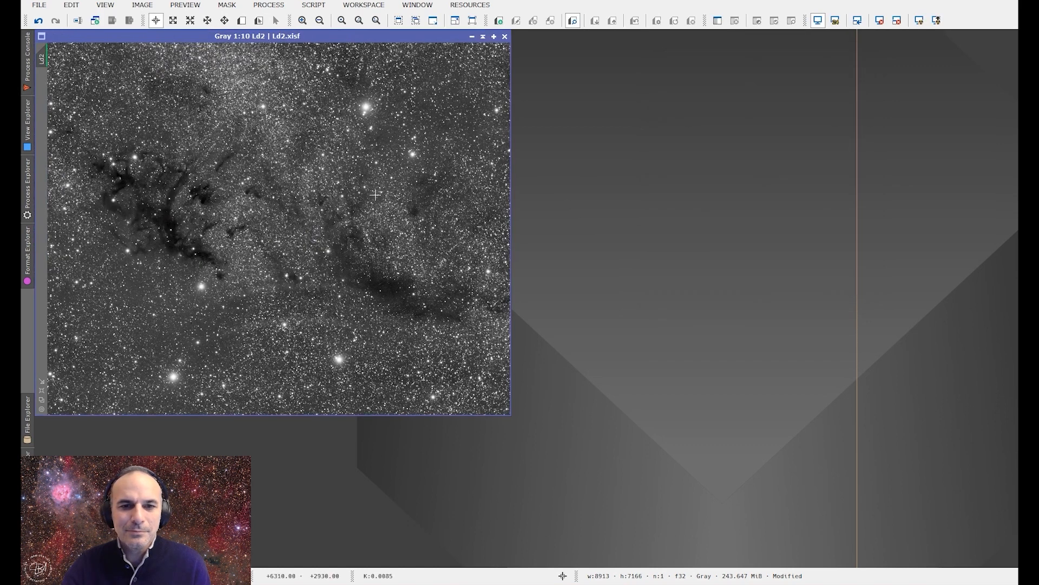
Step: Clone Ld2, place the clone beside the original for comparison, and close the clone
left_click(42, 28)
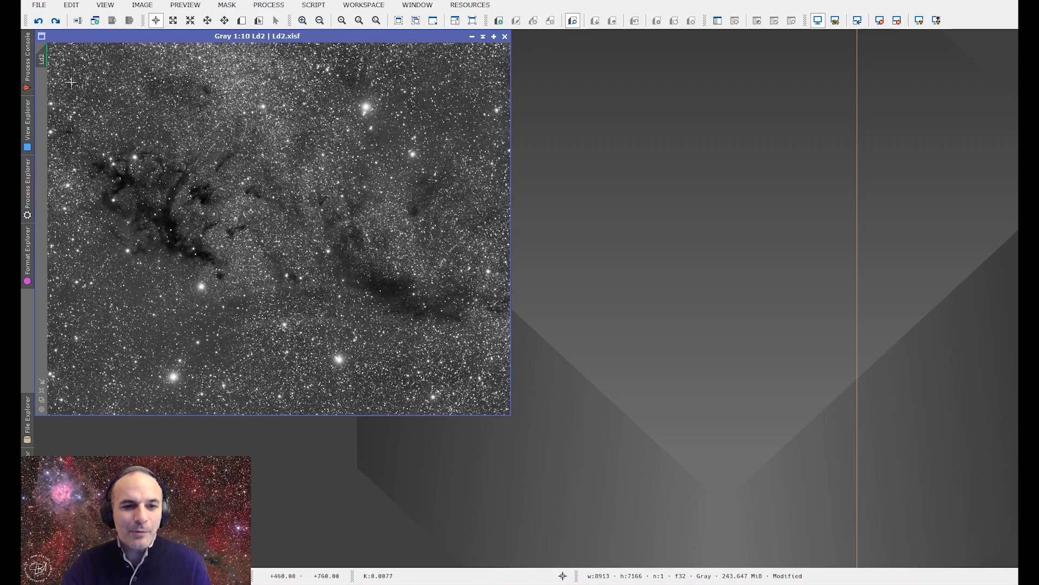
mouse_move(44, 62)
left_click_drag(44, 62, 520, 81)
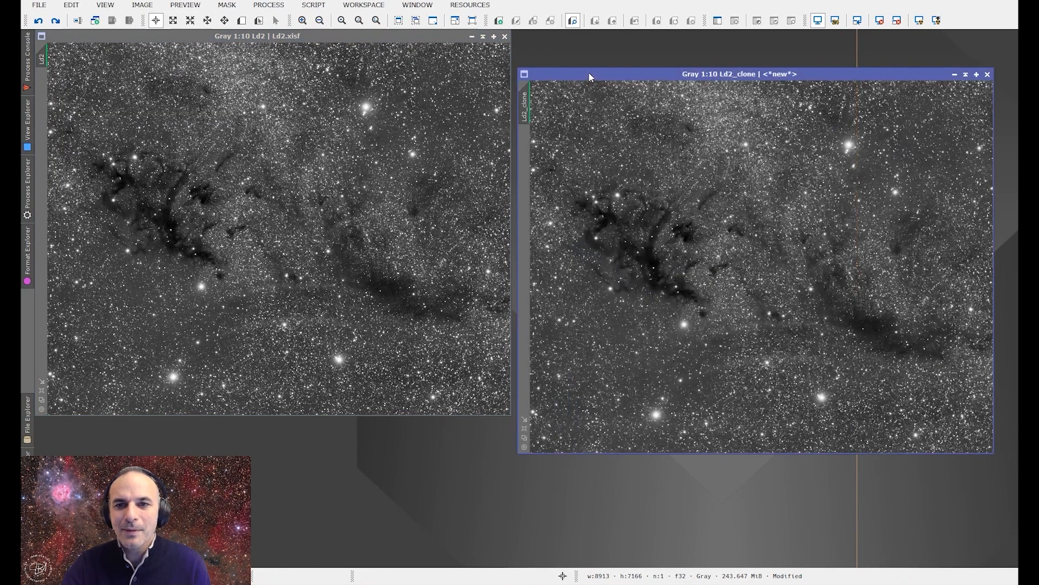
left_click_drag(589, 71, 578, 37)
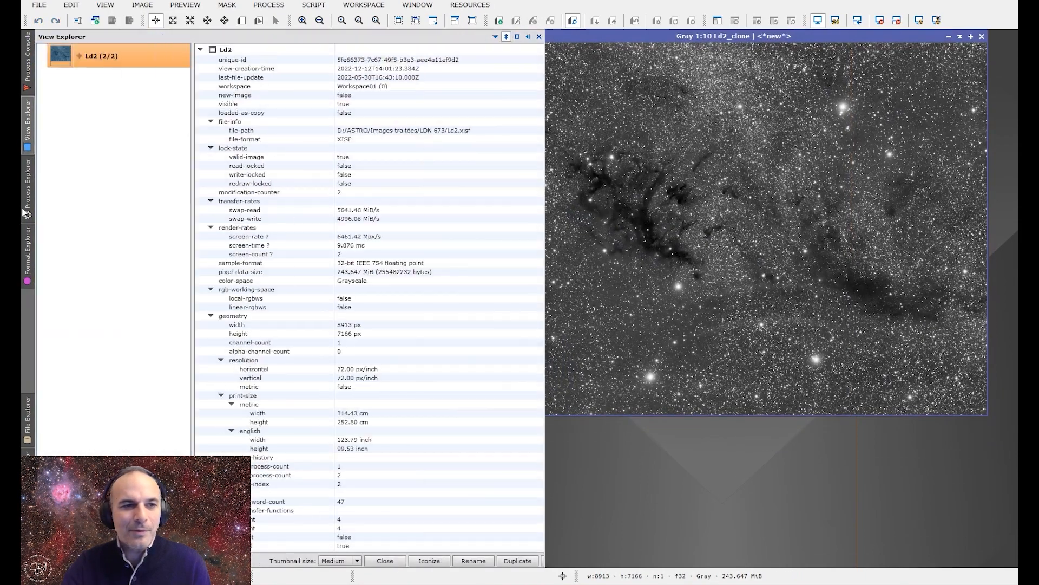
mouse_move(25, 212)
left_click(91, 37)
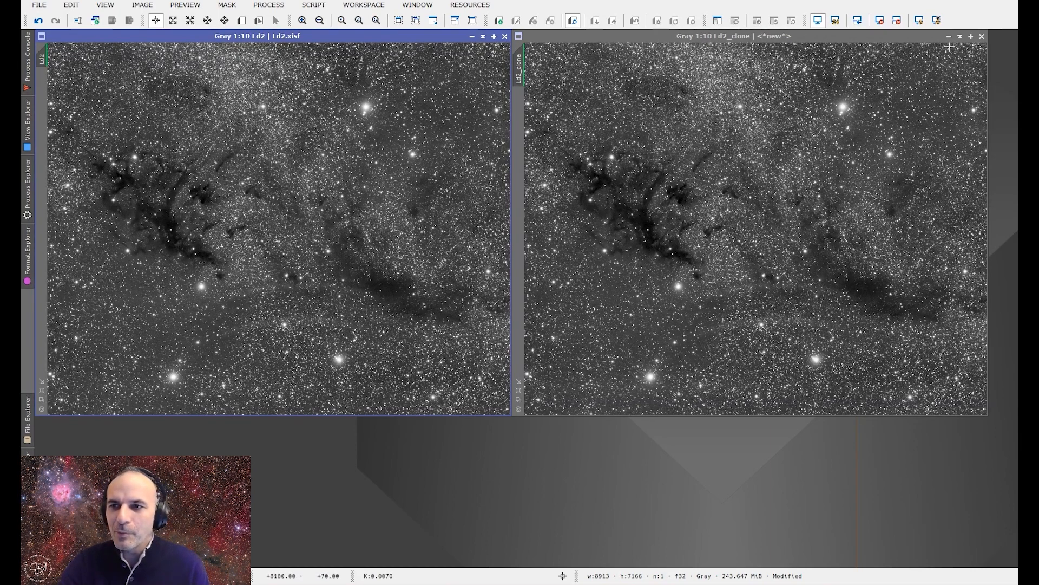
left_click(981, 36)
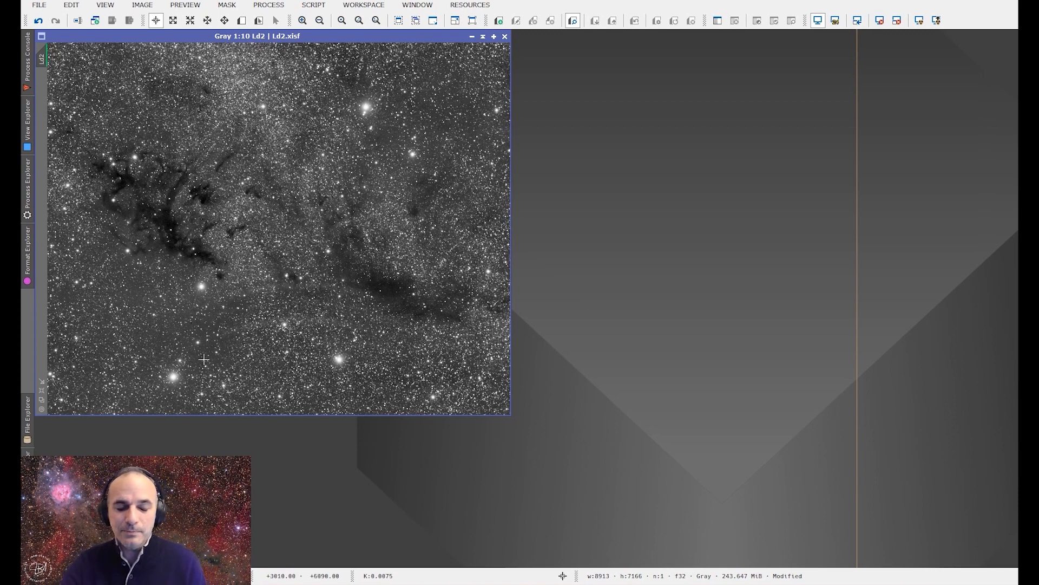
Step: Open the B2, G2 and R2 images from the LDN 673 folder
left_click(39, 6)
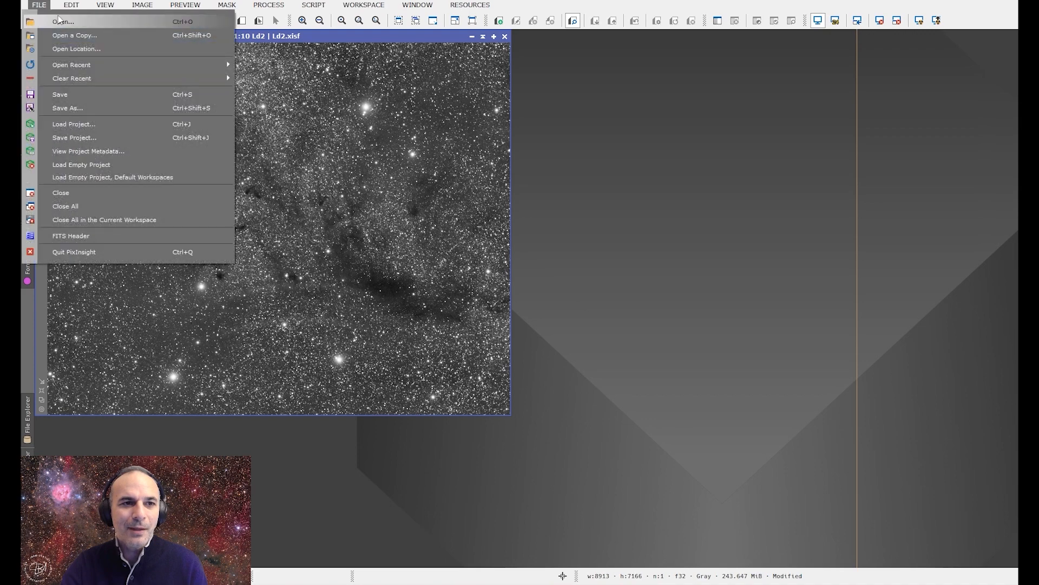
left_click(55, 16)
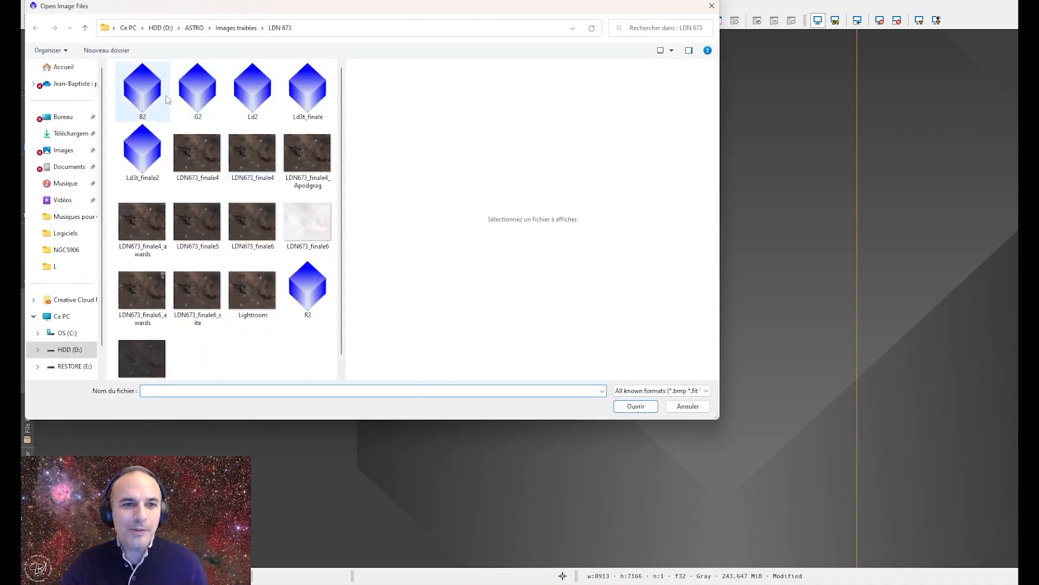
left_click(154, 98)
left_click(622, 406)
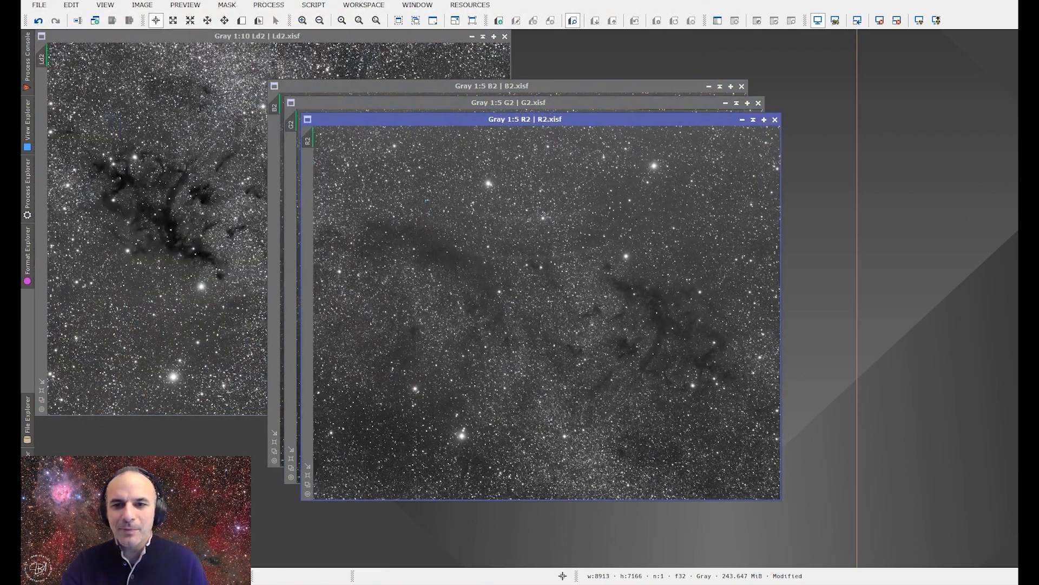
Step: Close R2 and inspect G2 and B2 under an auto-stretch, closing each image after viewing it
left_click(776, 119)
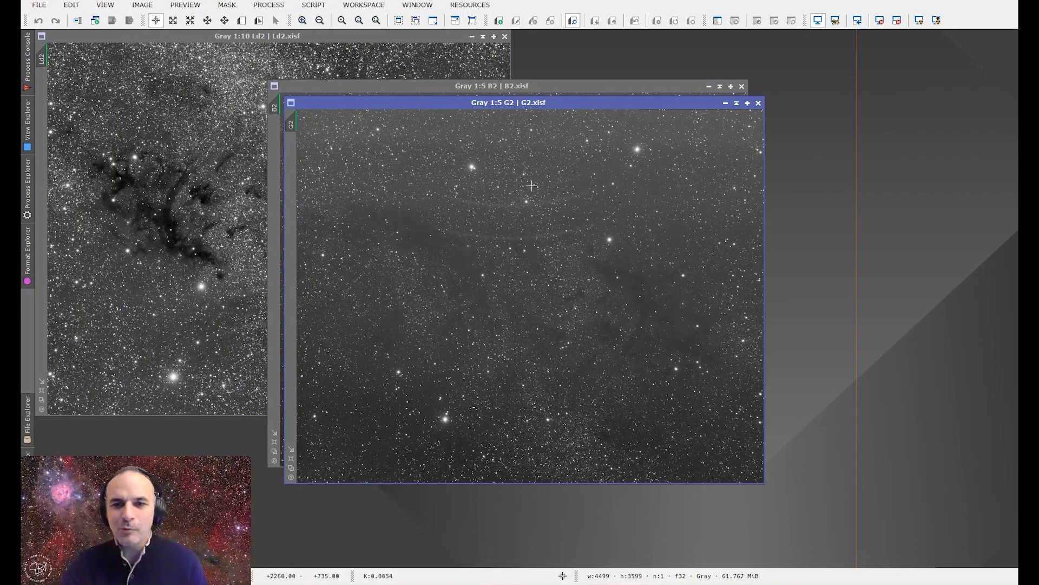
left_click(936, 21)
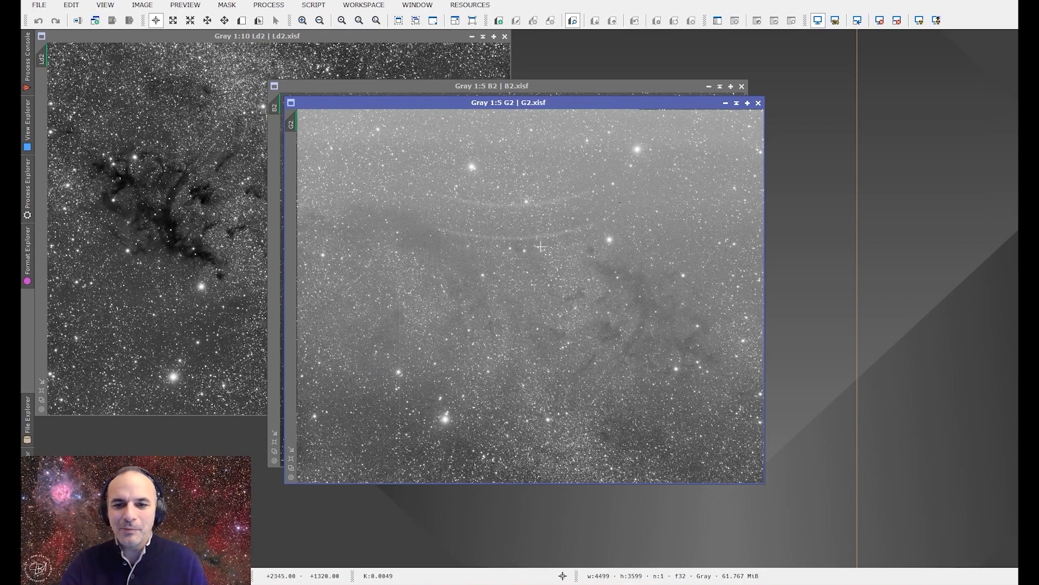
left_click(757, 103)
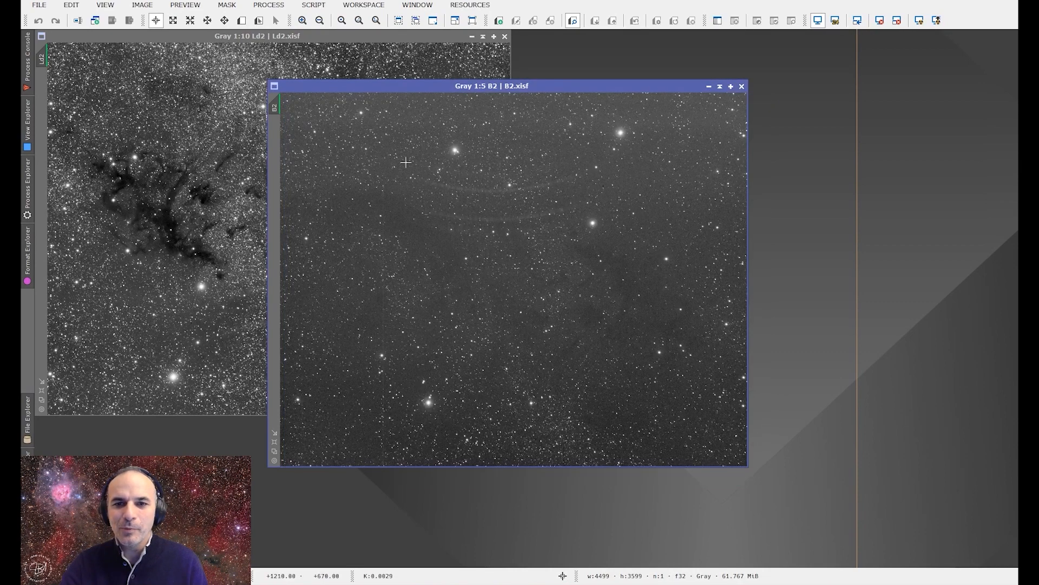
left_click(936, 20)
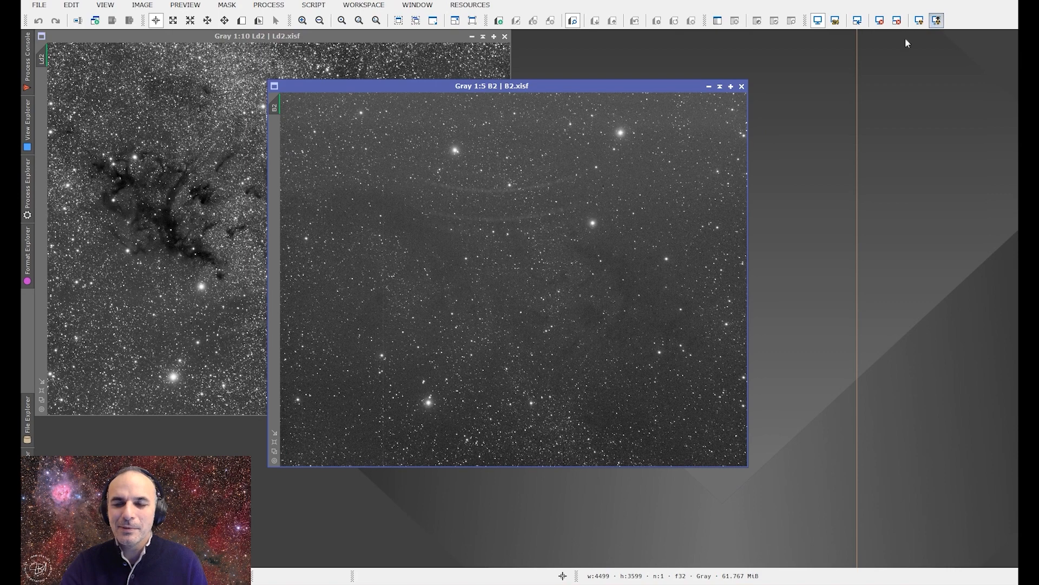
left_click(741, 86)
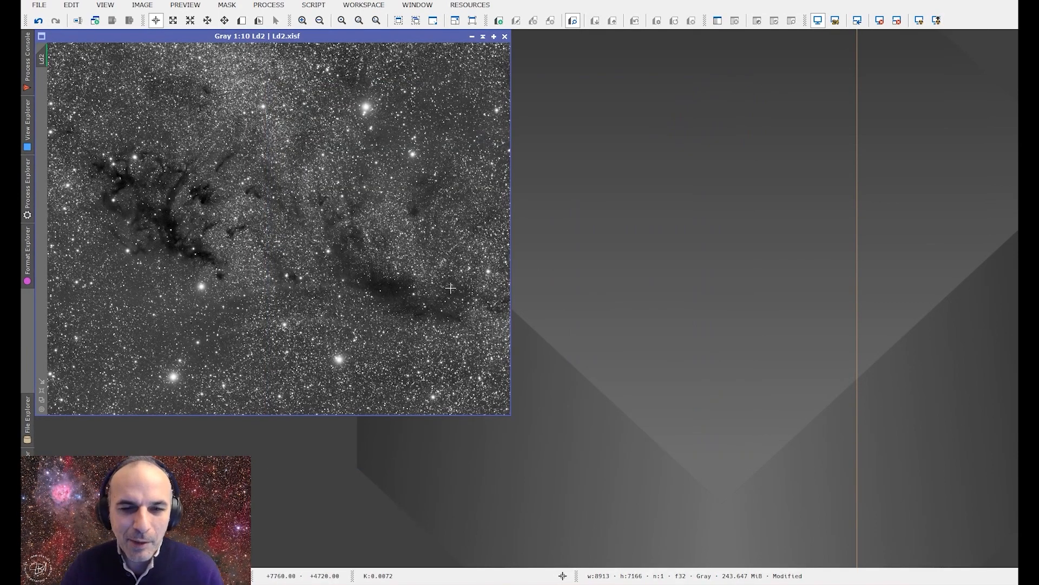